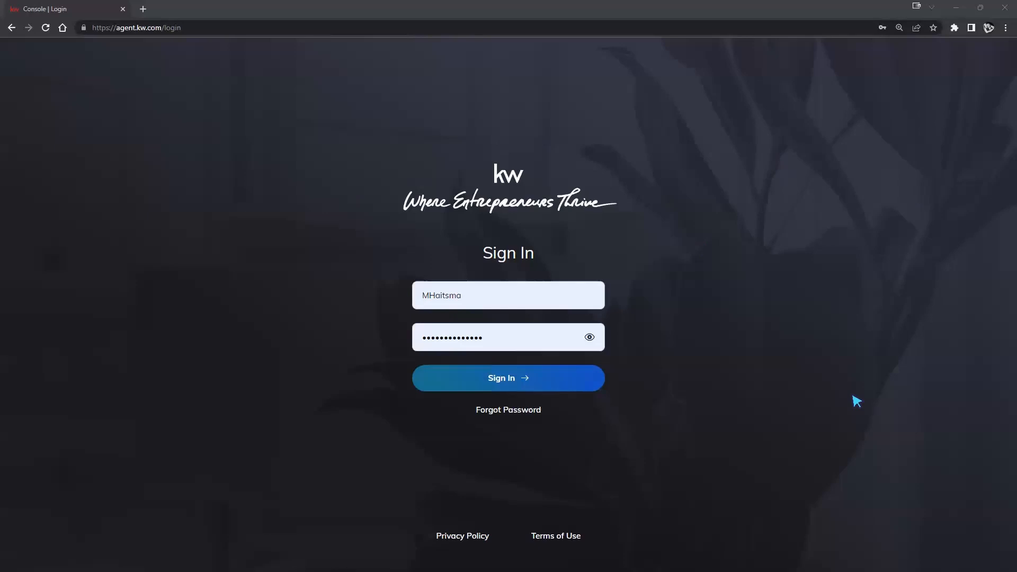
# - Clear the username field, fill in the other saved account's credentials, and sign in
pyautogui.click(417, 300)
pyautogui.moveTo(413, 296); pyautogui.dragTo(484, 297)
pyautogui.click(484, 297)
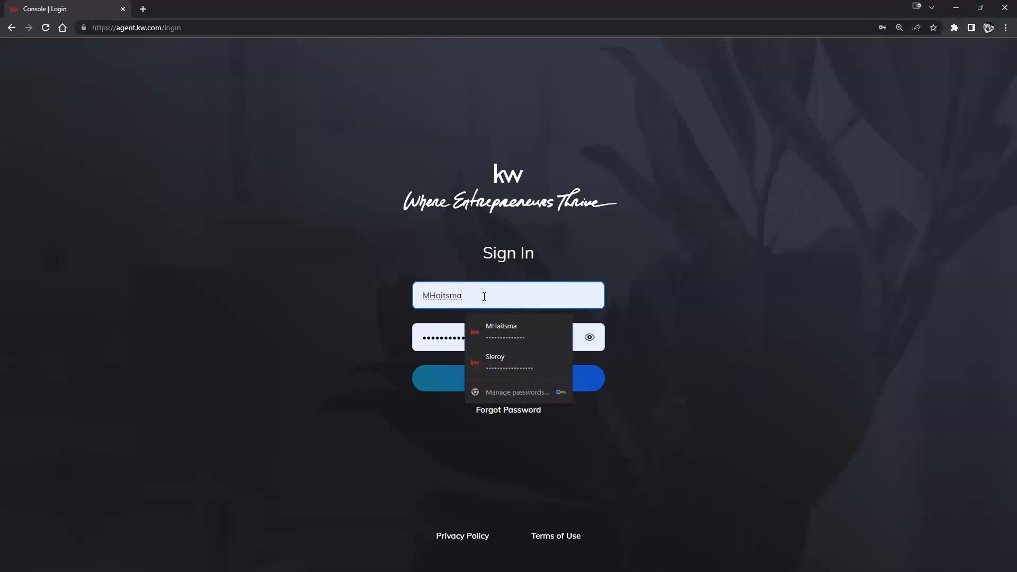
pyautogui.write('12')
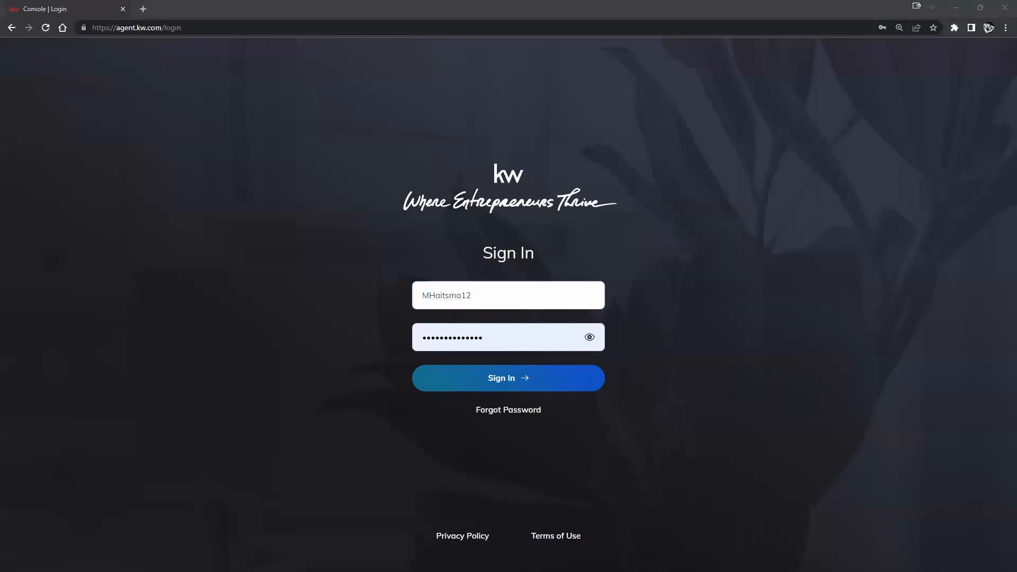
pyautogui.doubleClick(522, 295)
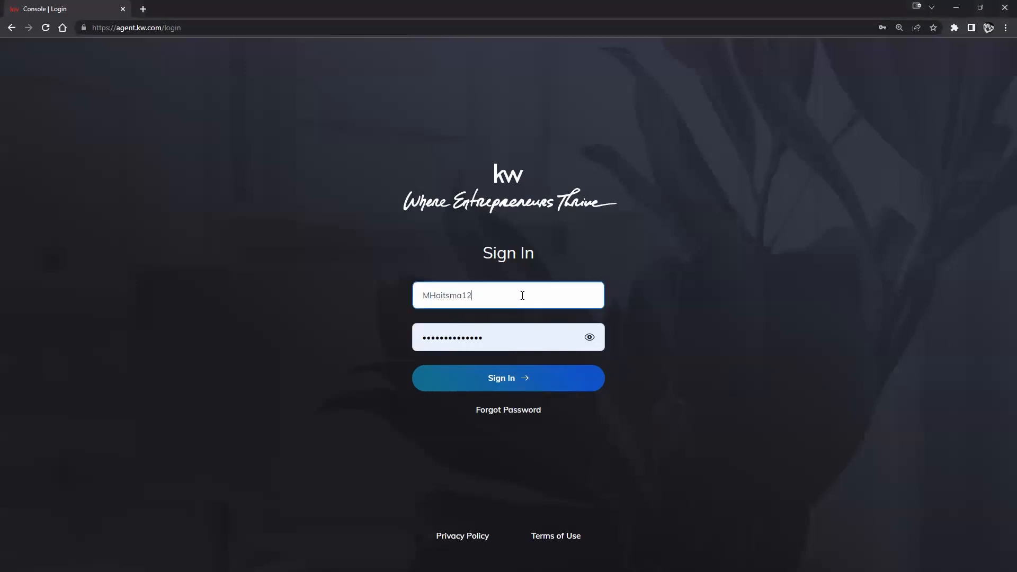
pyautogui.press('BackSpace')
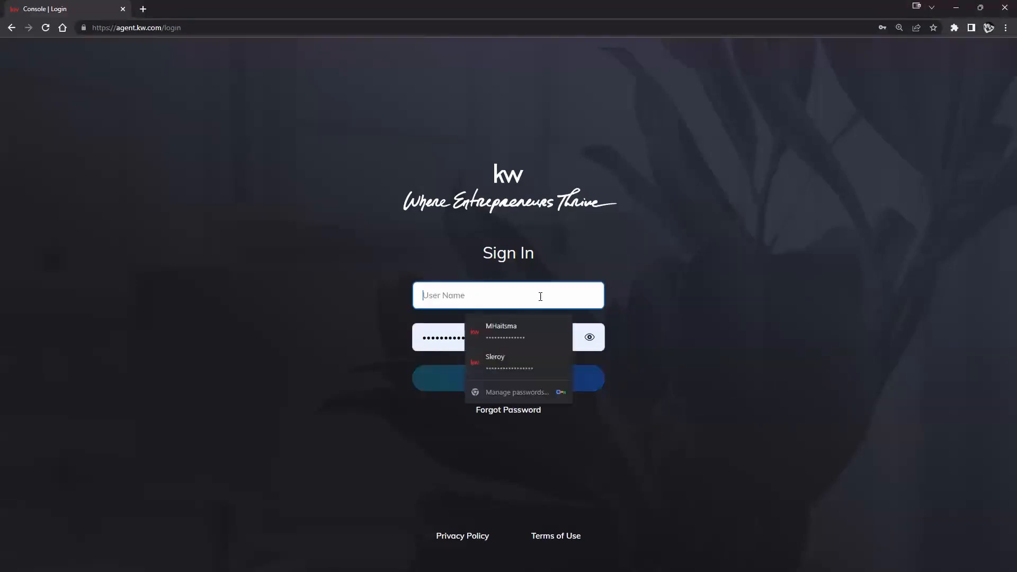
pyautogui.click(525, 364)
pyautogui.click(581, 383)
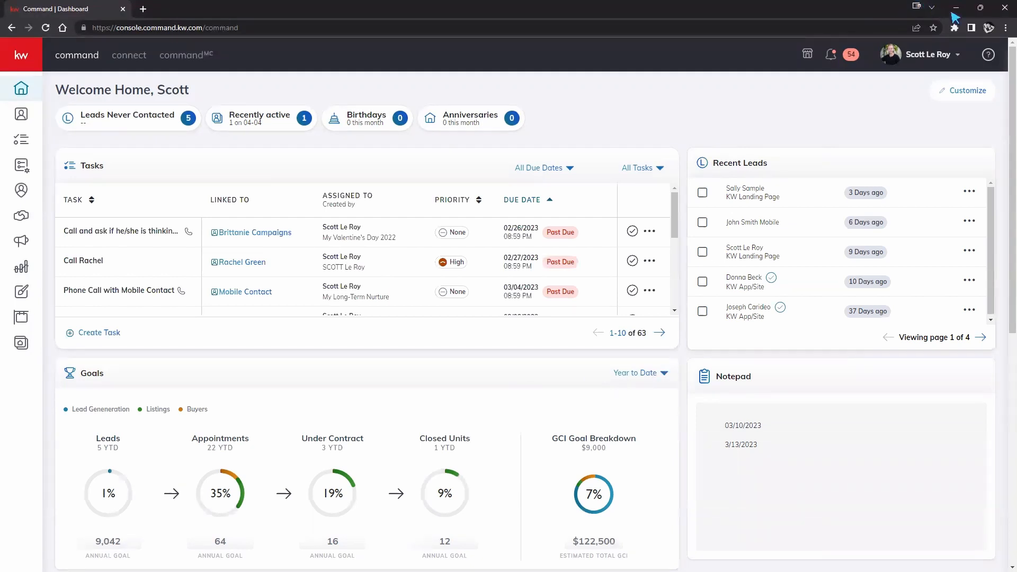
# - Zoom the dashboard page to 110% and toggle the side navigation menu
pyautogui.click(1006, 28)
pyautogui.click(973, 128)
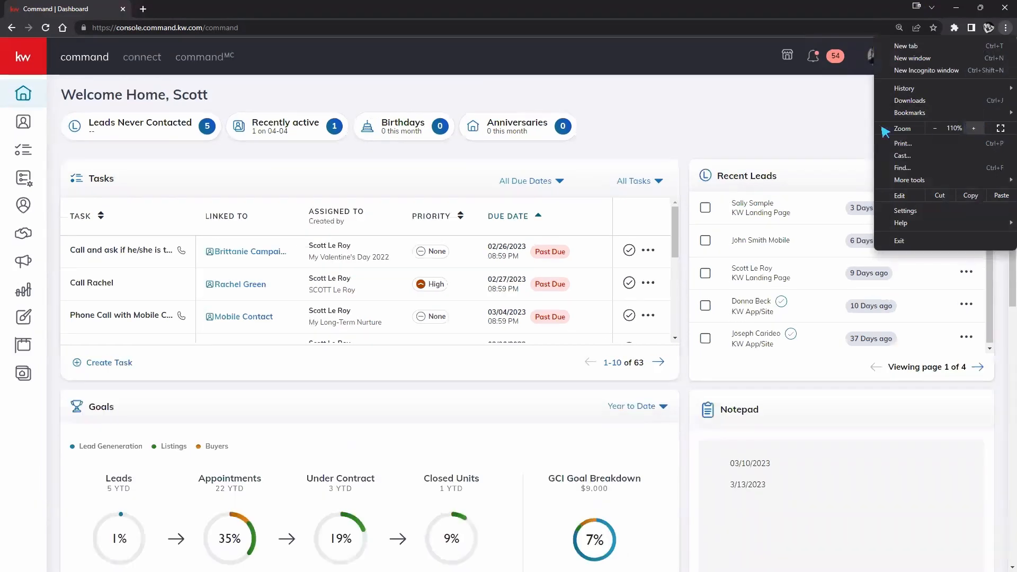
pyautogui.click(758, 130)
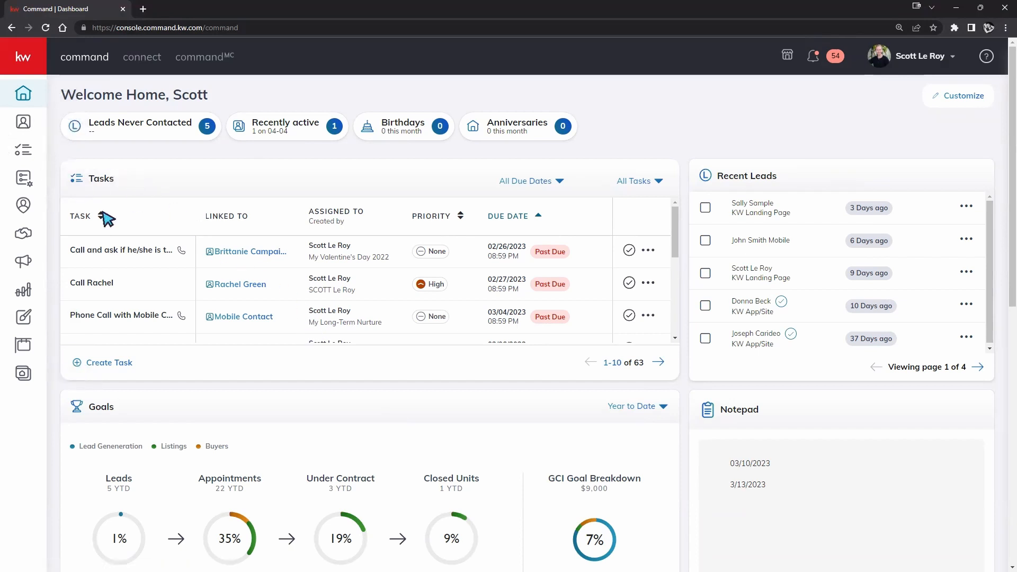
pyautogui.moveTo(23, 150)
pyautogui.click(19, 60)
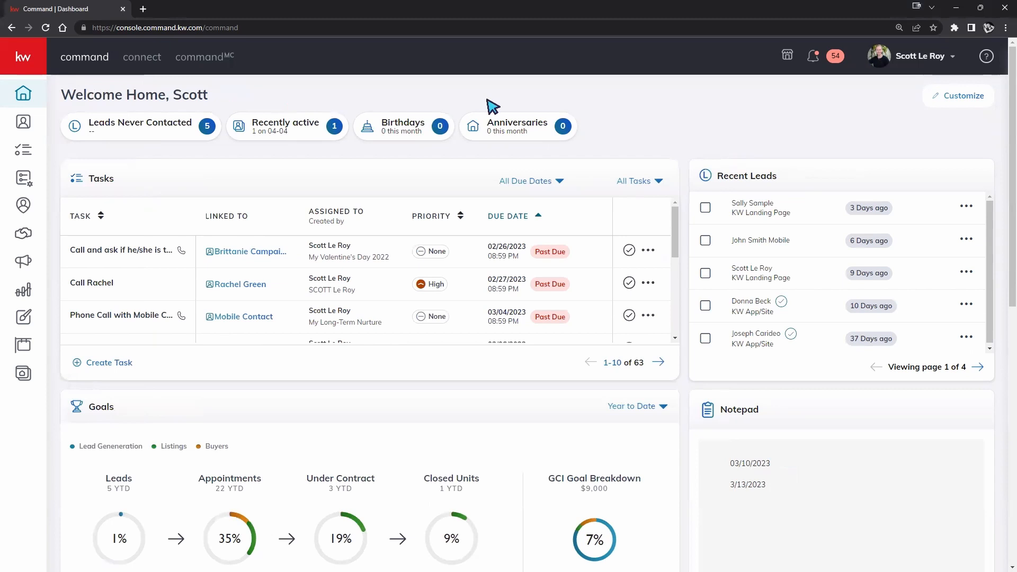
# - Go to account Settings from the profile menu and browse the Applications integrations list
pyautogui.click(907, 60)
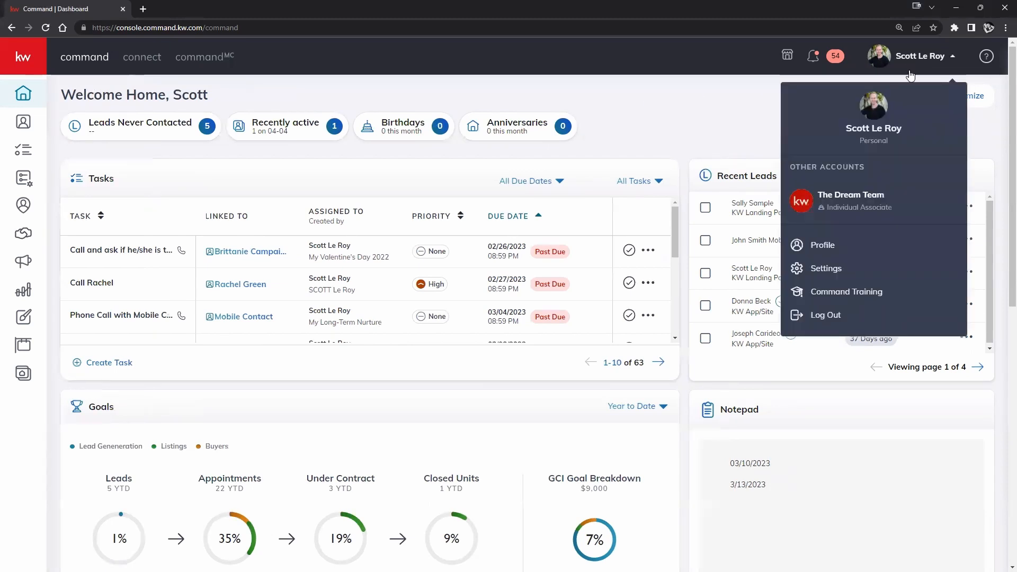
pyautogui.click(839, 270)
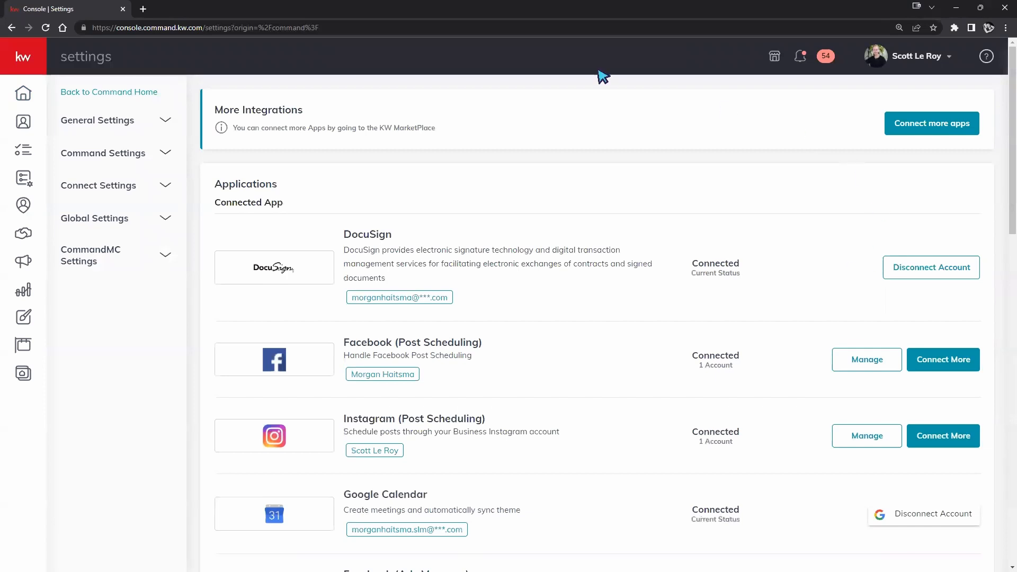
pyautogui.scroll(-7, 635, 280)
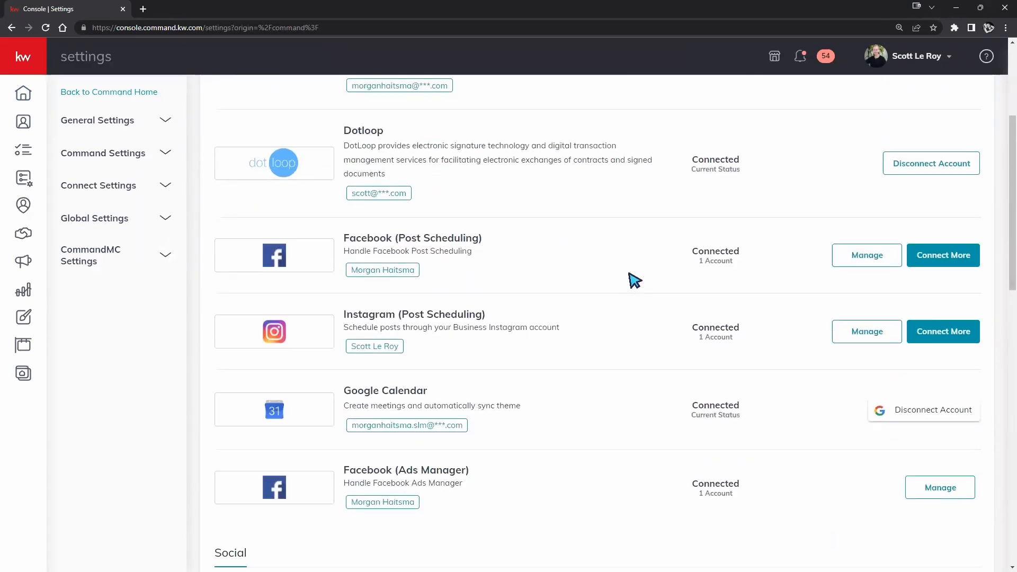
pyautogui.scroll(-8, 634, 280)
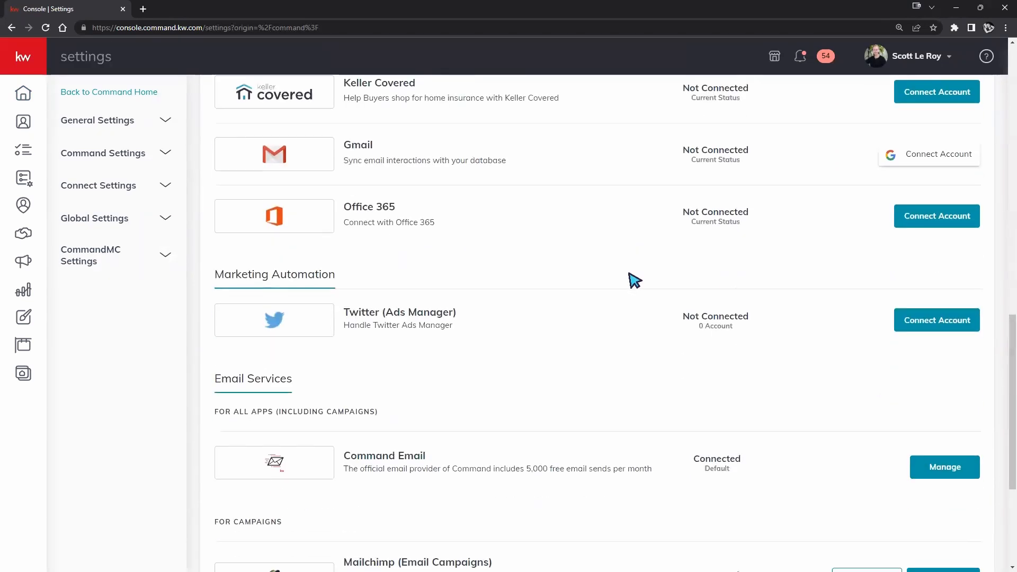
pyautogui.scroll(8, 633, 282)
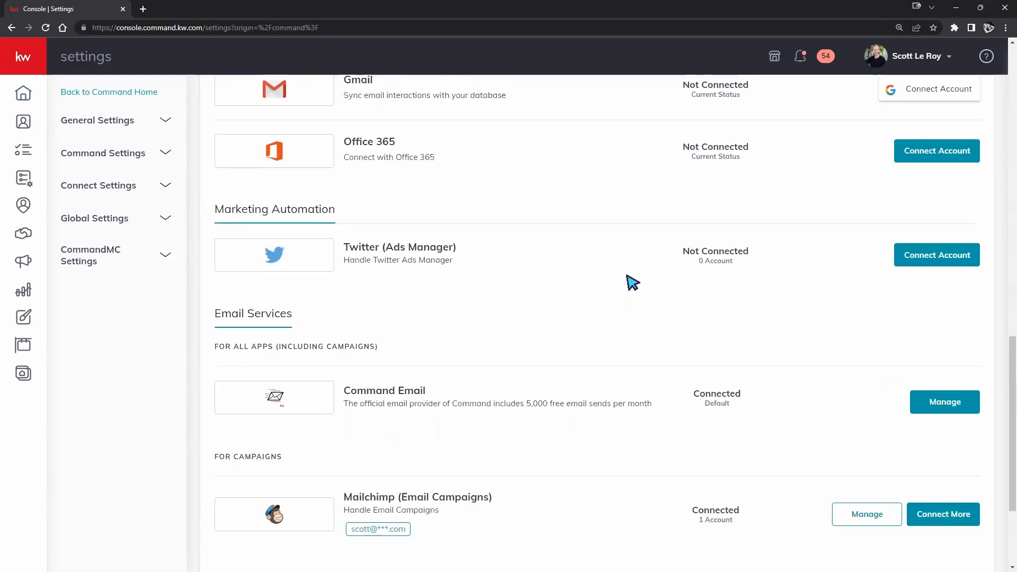
pyautogui.scroll(8, 634, 288)
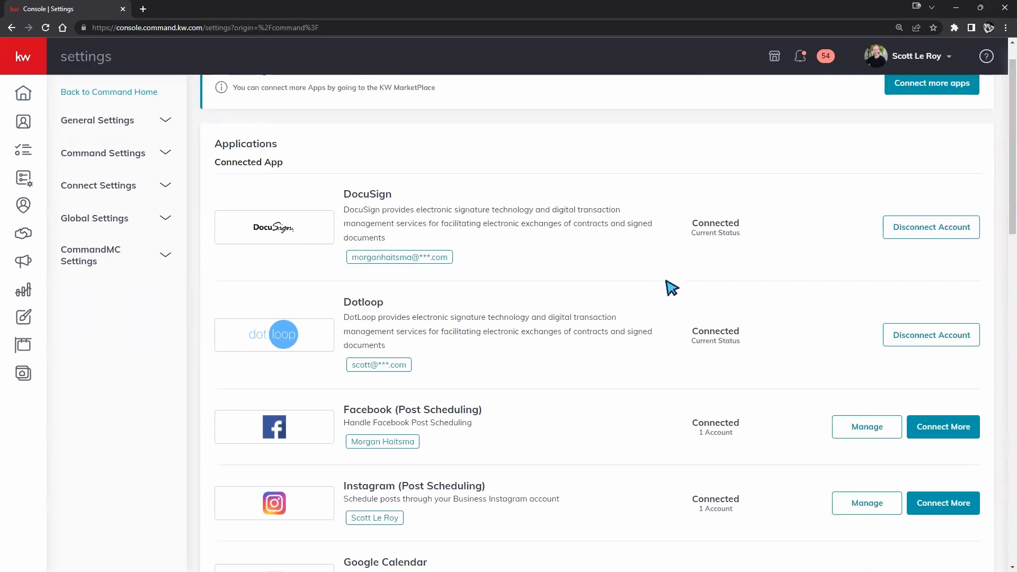
pyautogui.scroll(-1, 669, 302)
pyautogui.scroll(-12, 669, 302)
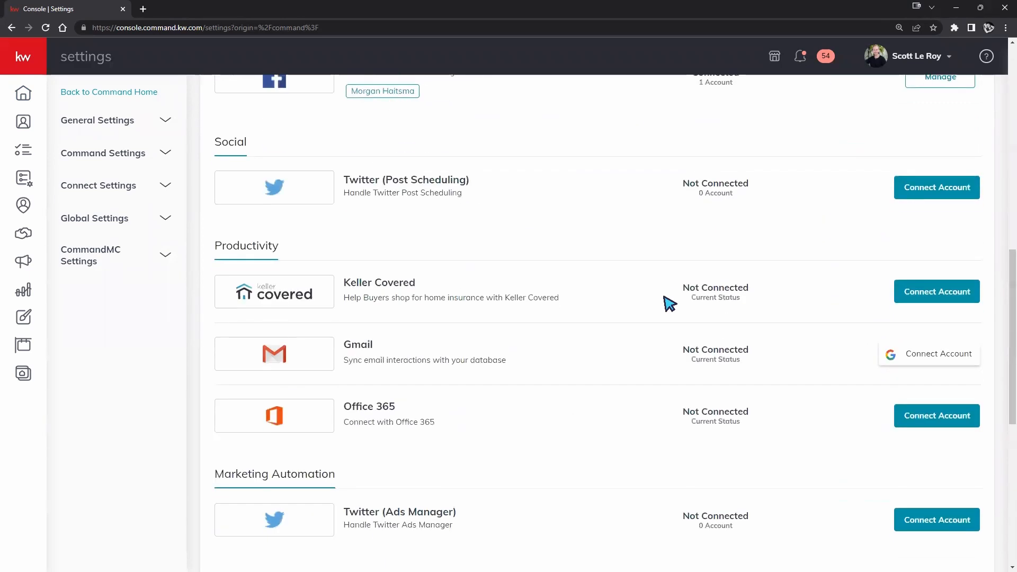
pyautogui.scroll(-3, 408, 254)
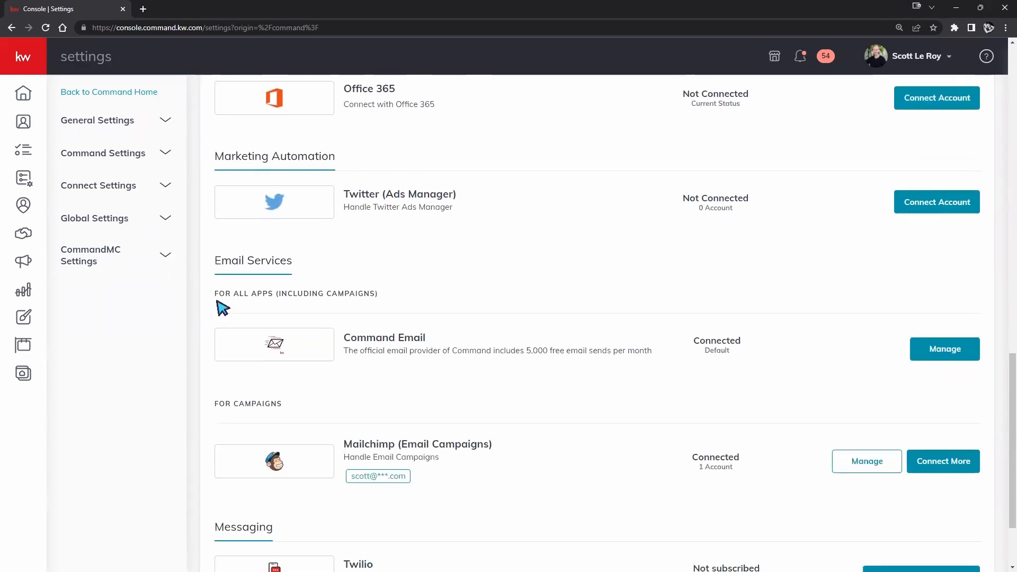
pyautogui.scroll(-3, 259, 436)
pyautogui.scroll(15, 259, 436)
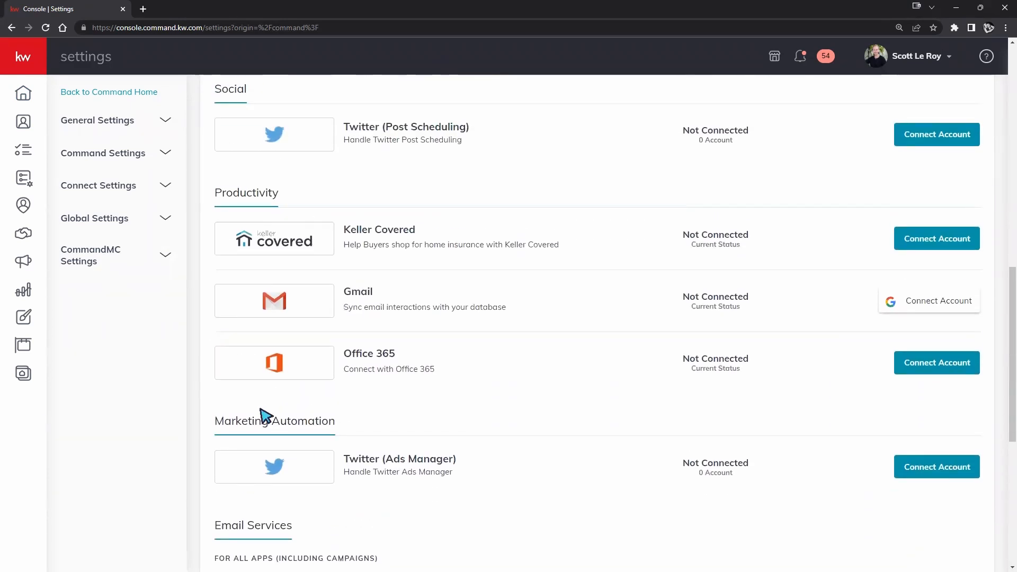
pyautogui.scroll(6, 266, 415)
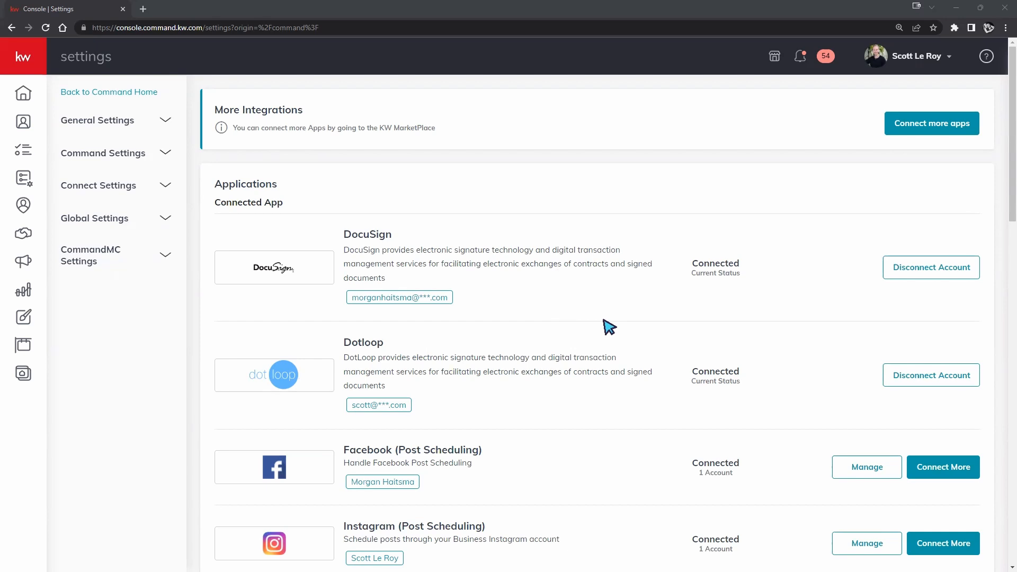
# - Disconnect the DocuSign account, confirm, and find it listed as Not Connected
pyautogui.click(951, 270)
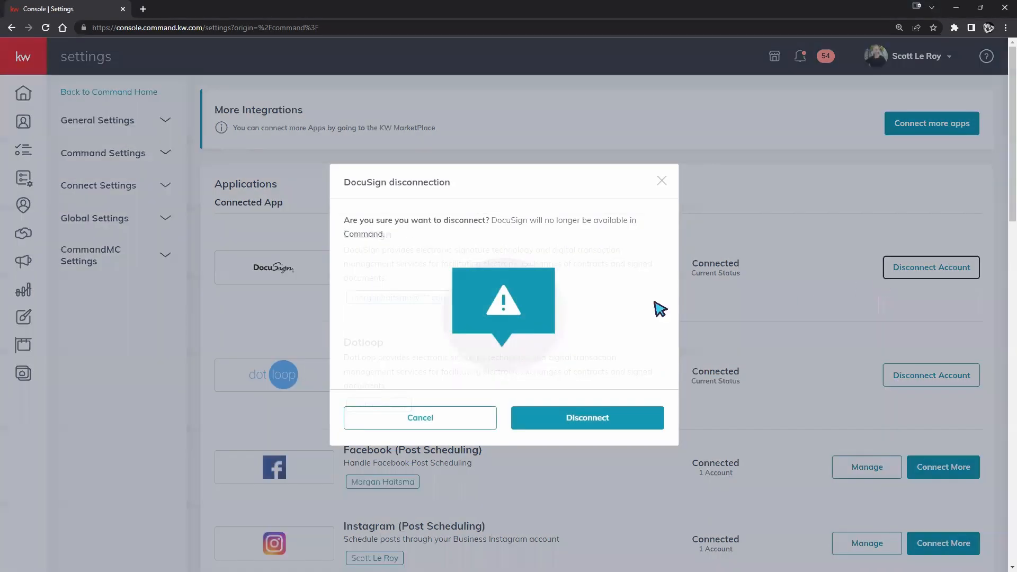
pyautogui.click(537, 419)
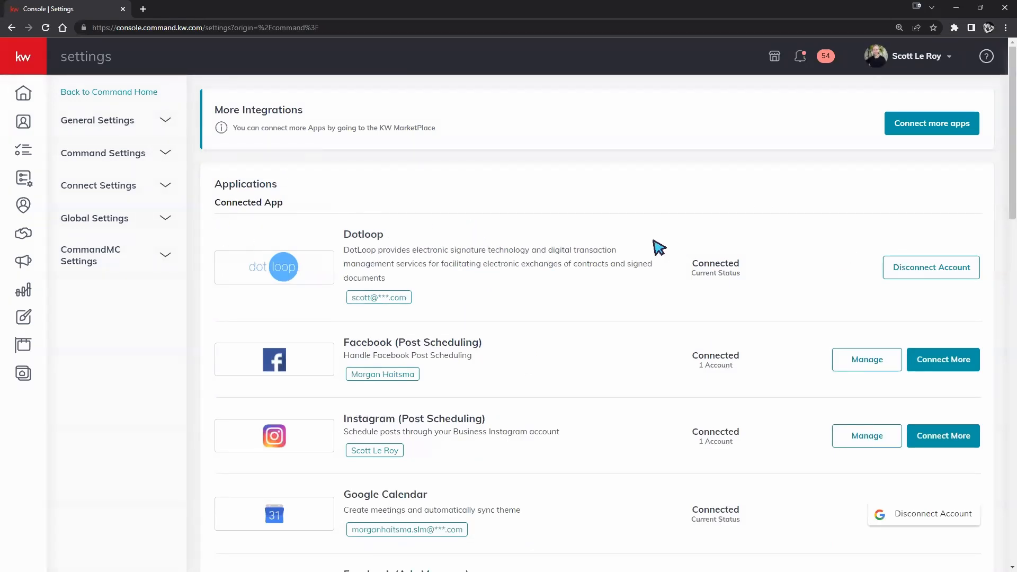
pyautogui.scroll(-3, 588, 234)
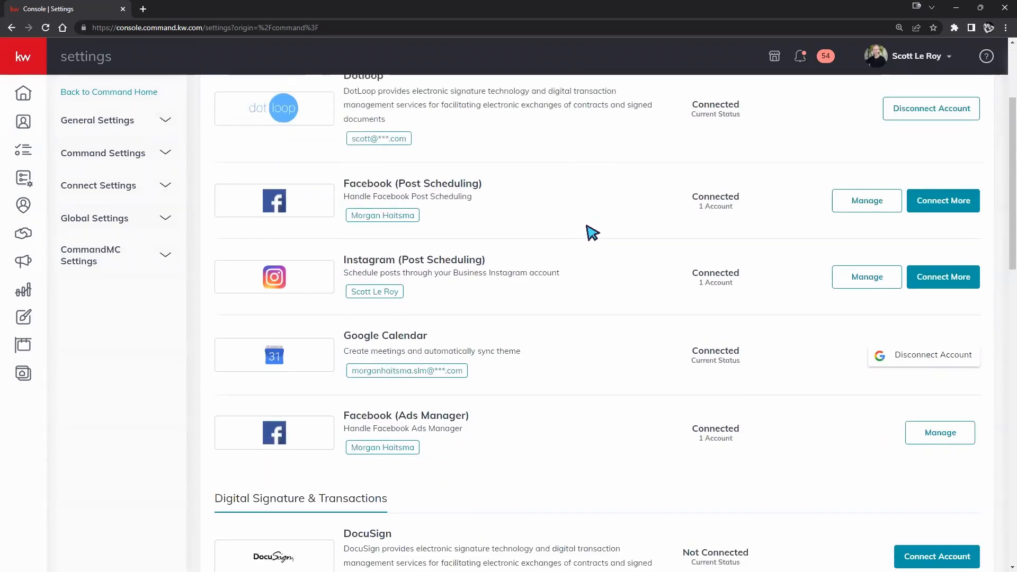
pyautogui.scroll(-4, 588, 230)
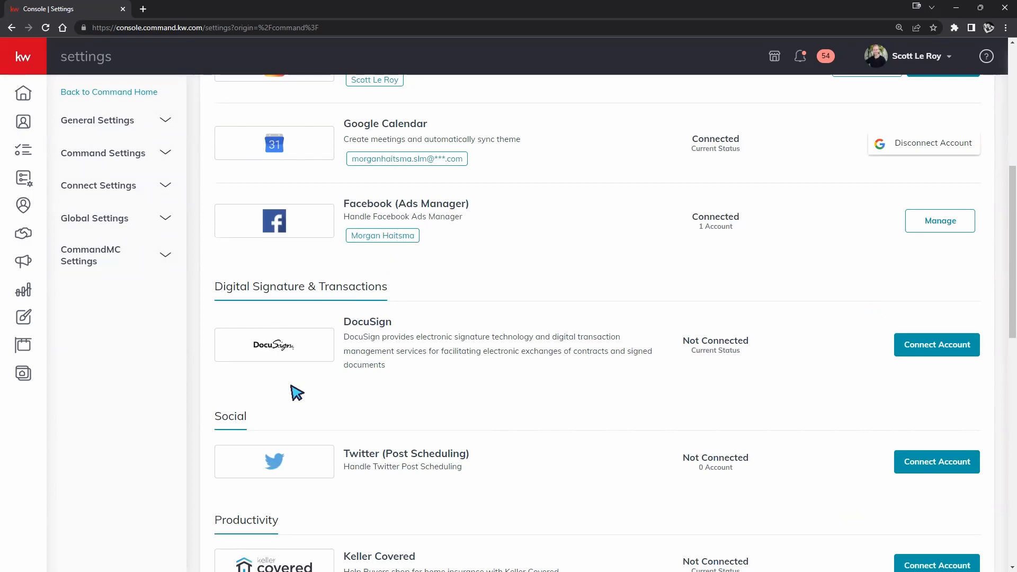
pyautogui.moveTo(216, 290); pyautogui.dragTo(398, 294)
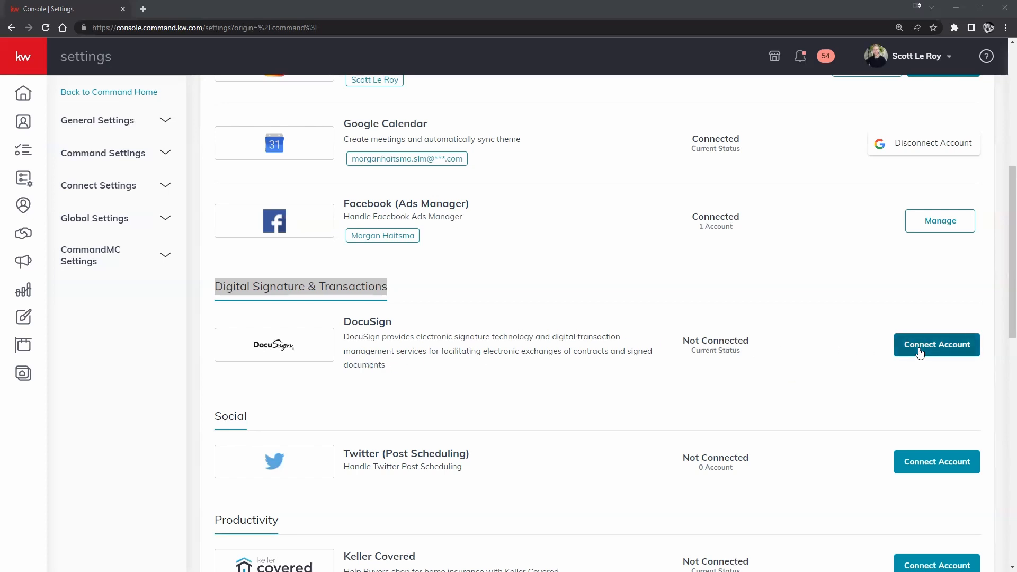
# - Start connecting DocuSign and choose to sign in with an existing DocuSign account
pyautogui.click(920, 352)
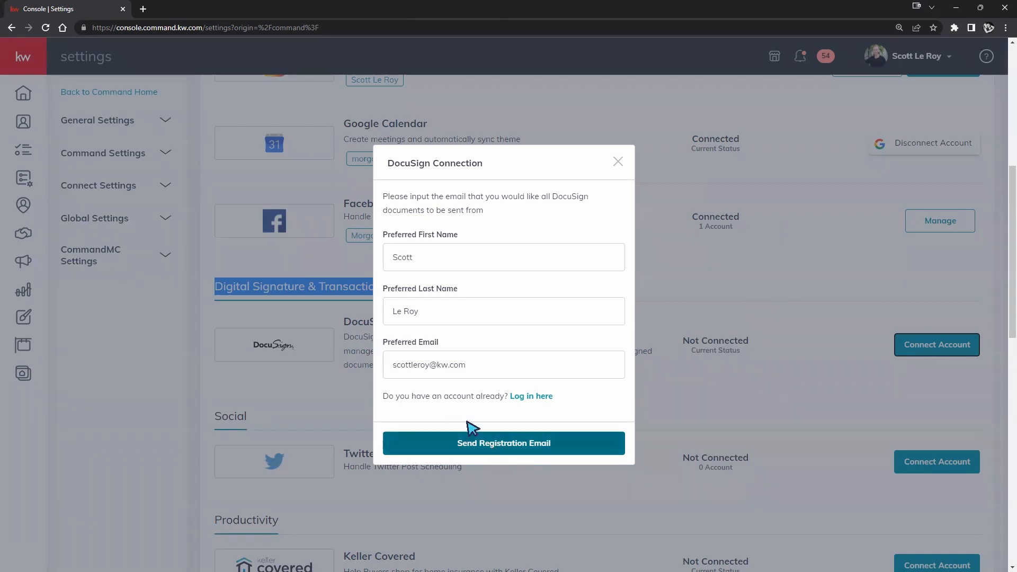
pyautogui.click(532, 397)
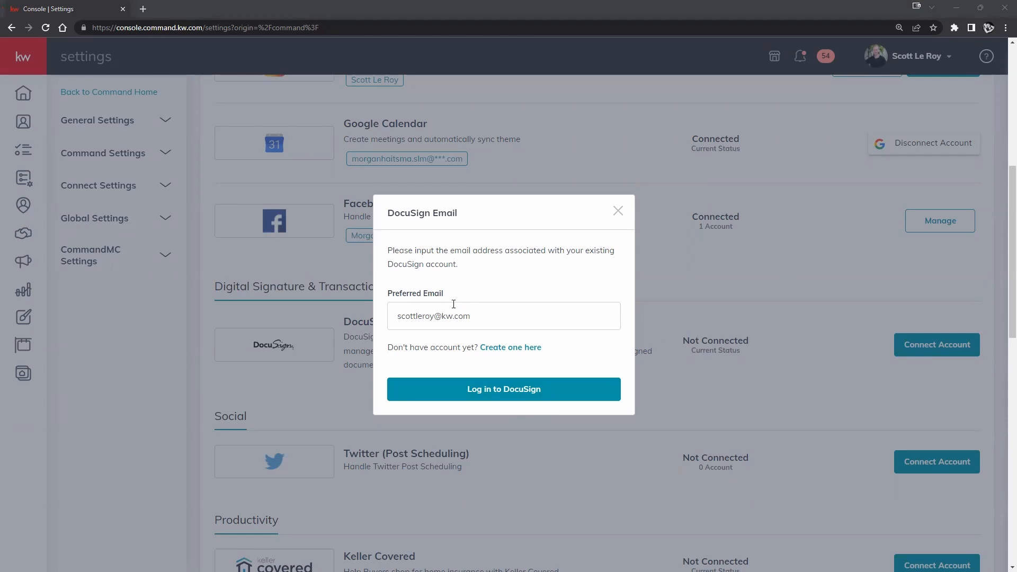
# - Replace the email's username part with a different account name and submit for DocuSign login
pyautogui.moveTo(434, 318); pyautogui.dragTo(383, 321)
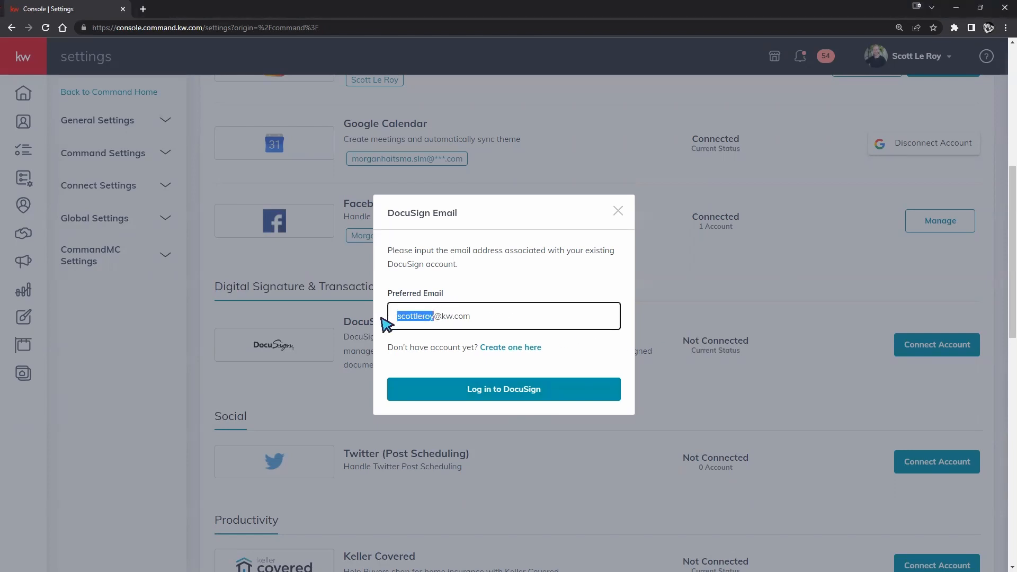
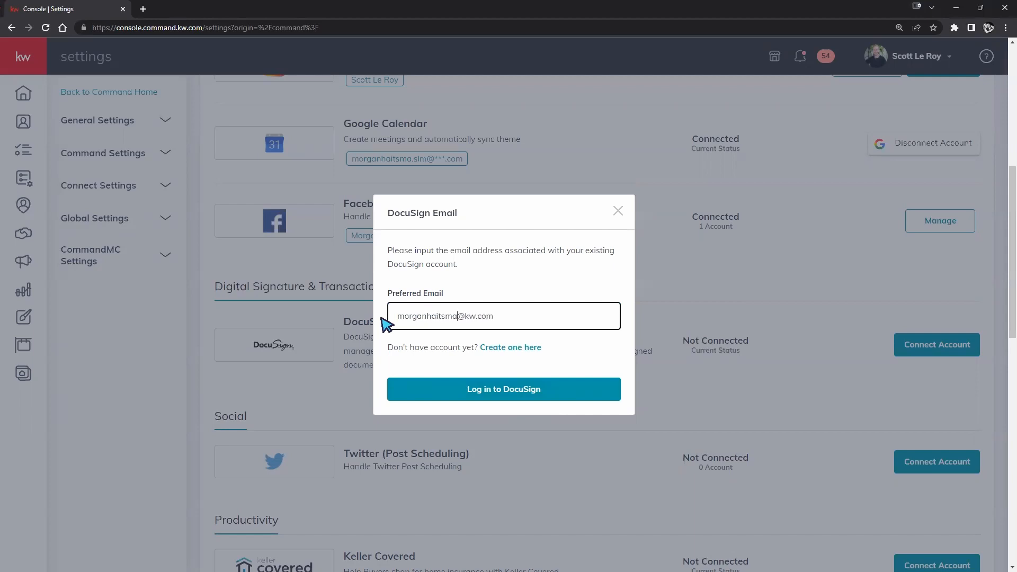
pyautogui.click(521, 389)
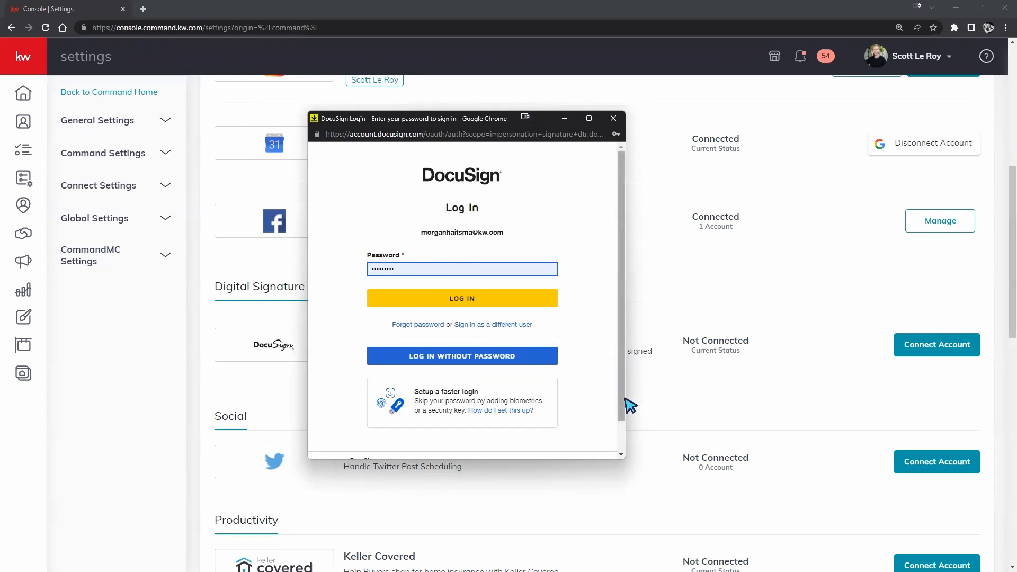
# - Log in to DocuSign and confirm it appears under Connected App beside Dotloop
pyautogui.click(522, 303)
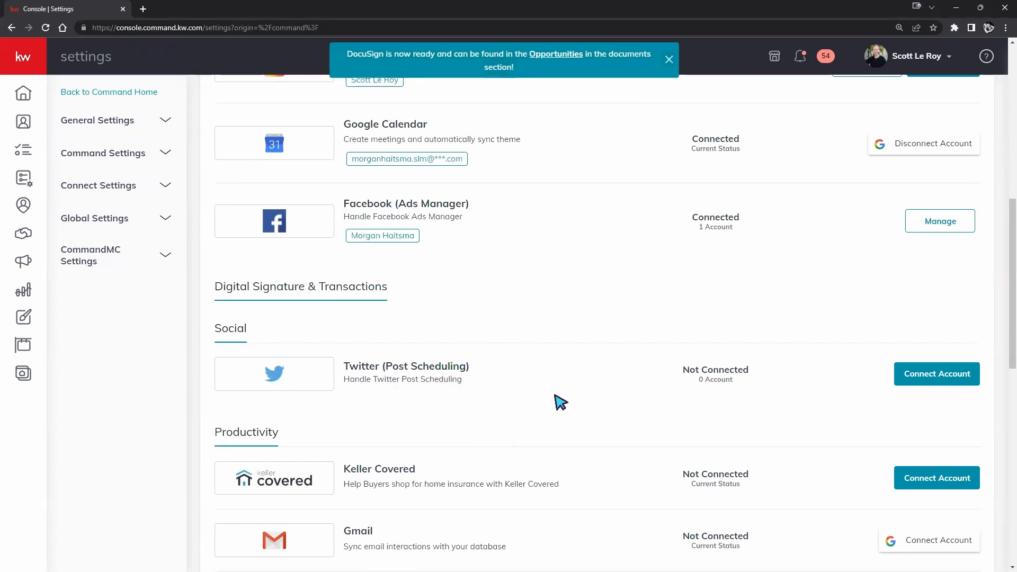
pyautogui.scroll(6, 567, 400)
pyautogui.scroll(3, 594, 393)
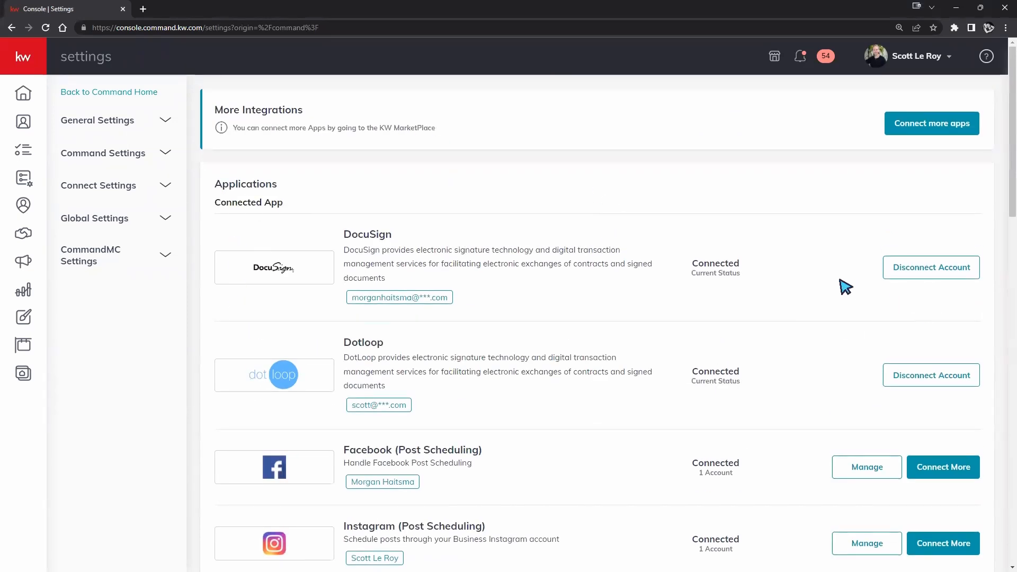
pyautogui.moveTo(352, 297); pyautogui.dragTo(447, 300)
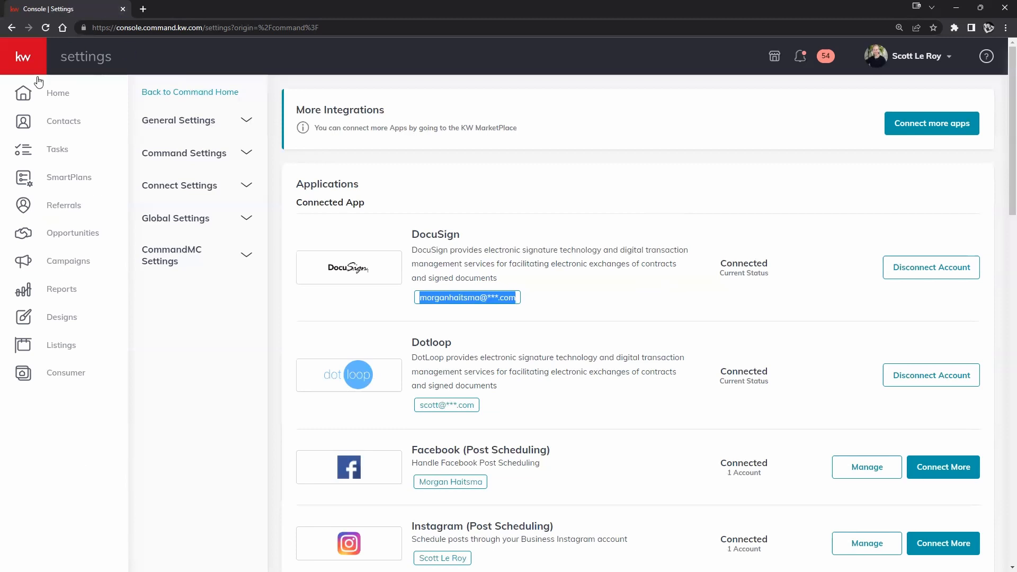
# - Open the Contacts list and bring up the Add Contact form
pyautogui.click(54, 125)
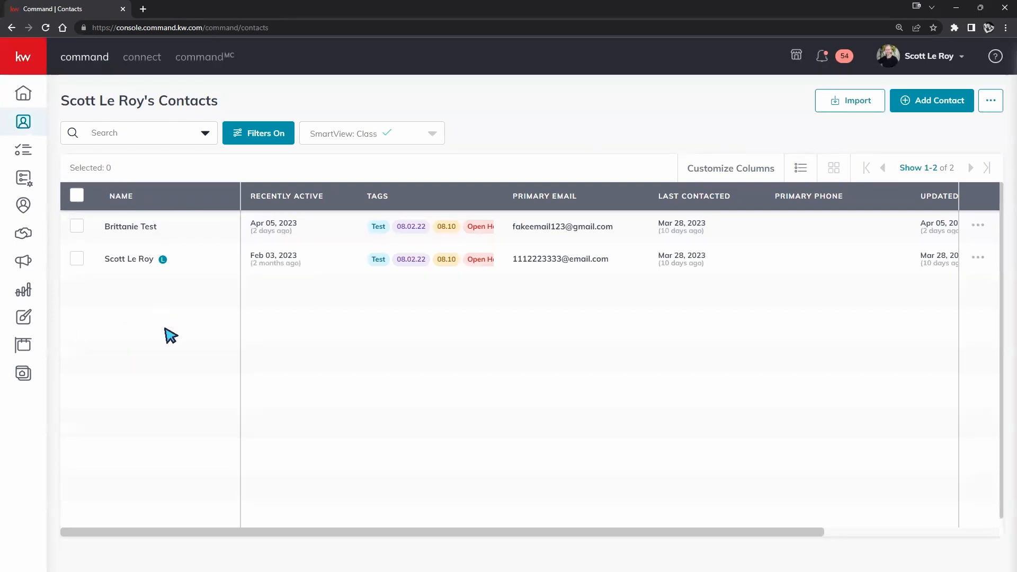
pyautogui.click(903, 101)
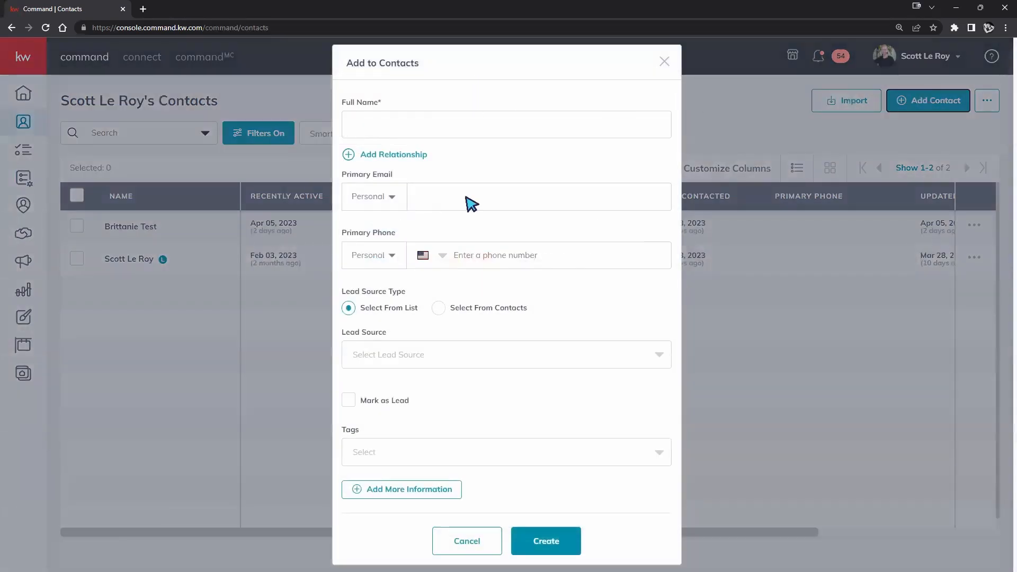
# - Dismiss the Add to Contacts form and the Upload File import dialog without changes
pyautogui.click(664, 62)
pyautogui.click(853, 106)
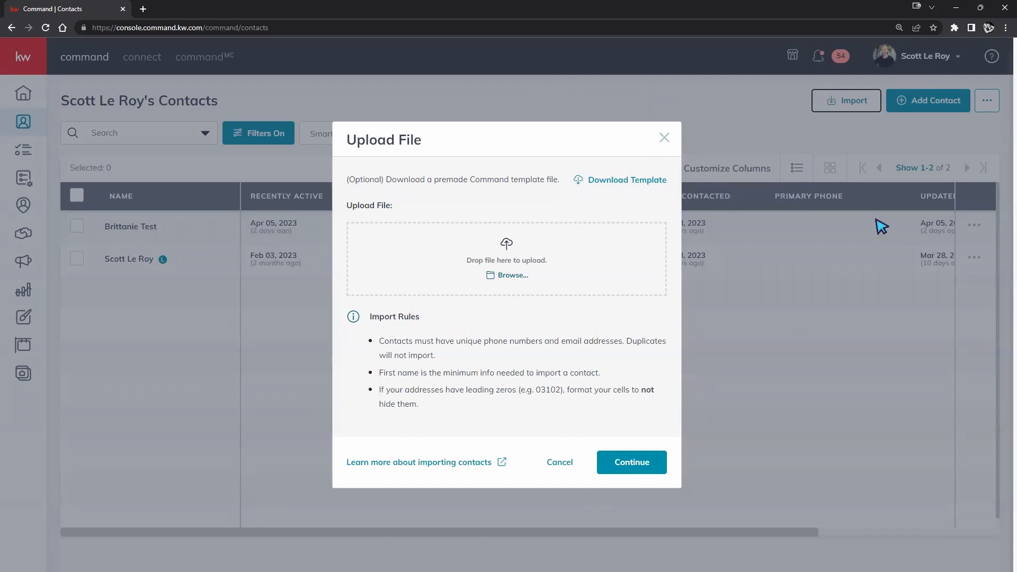
pyautogui.click(667, 137)
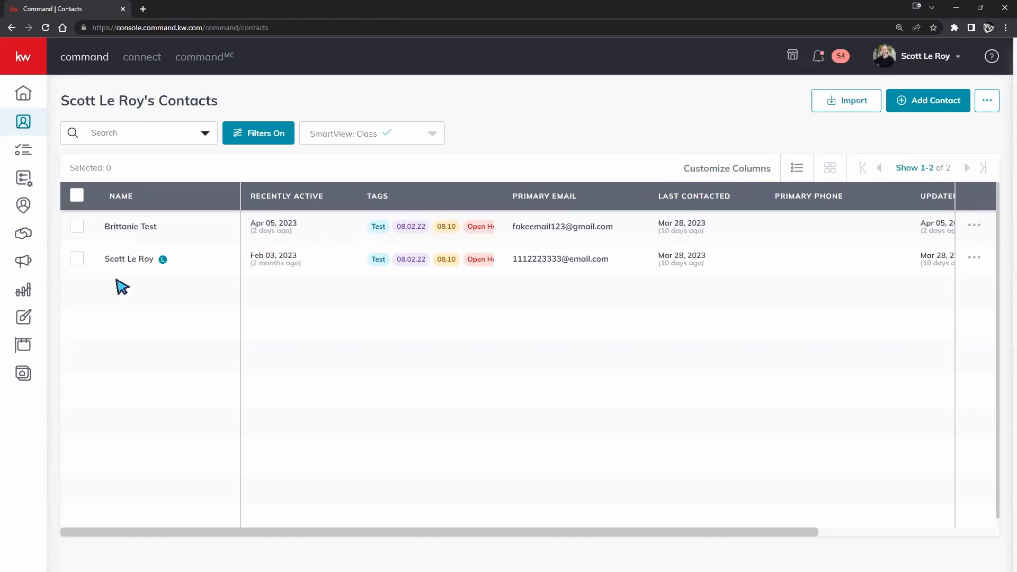
# - Switch to All Contacts, search by the contact's first name, and open the second match
pyautogui.click(434, 138)
pyautogui.scroll(3, 384, 166)
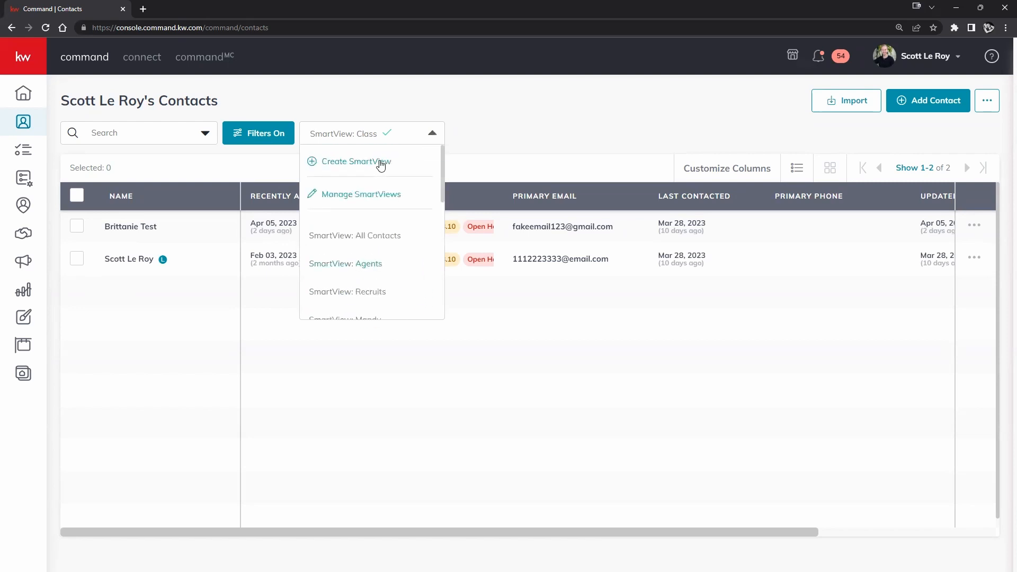
pyautogui.click(370, 235)
pyautogui.click(178, 132)
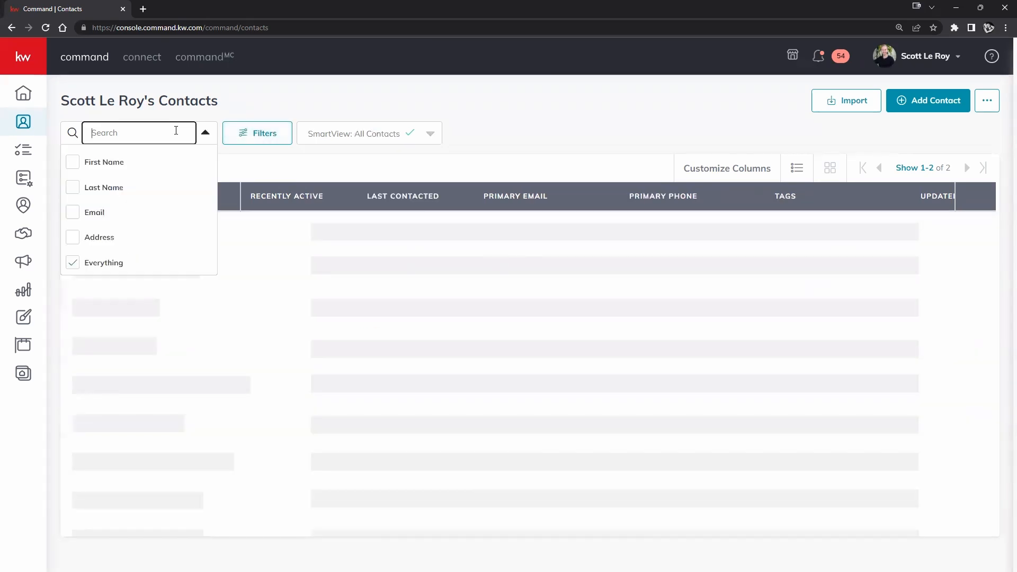
pyautogui.write('morgan')
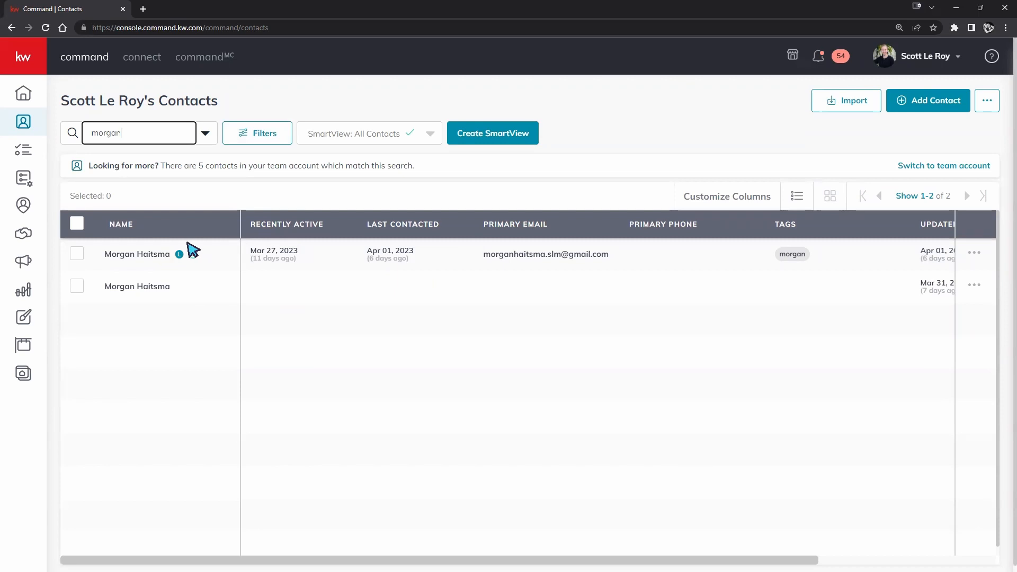
pyautogui.click(121, 296)
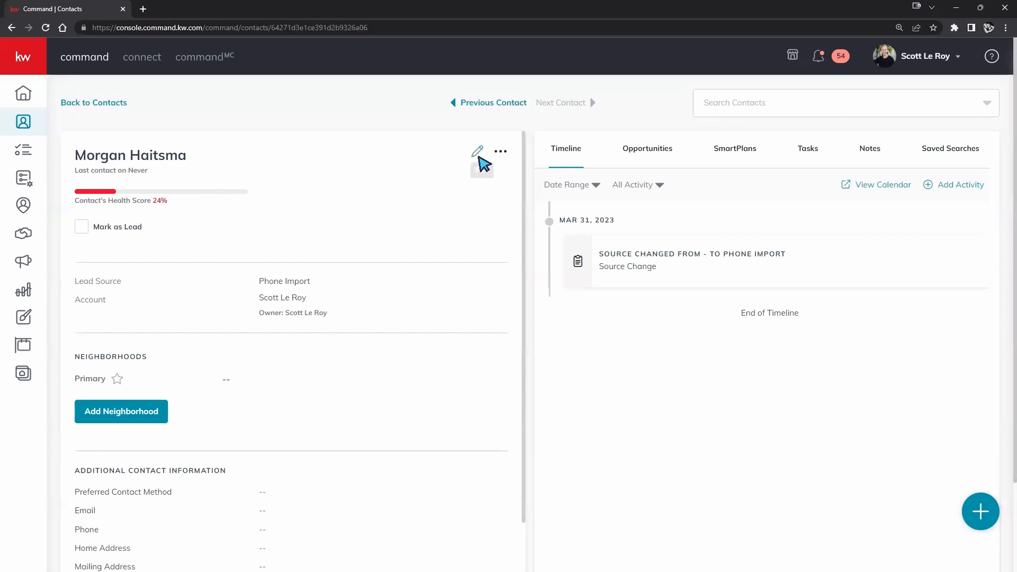
# - Tick Mark as Lead in the contact's Edit Contact form and save it
pyautogui.click(477, 152)
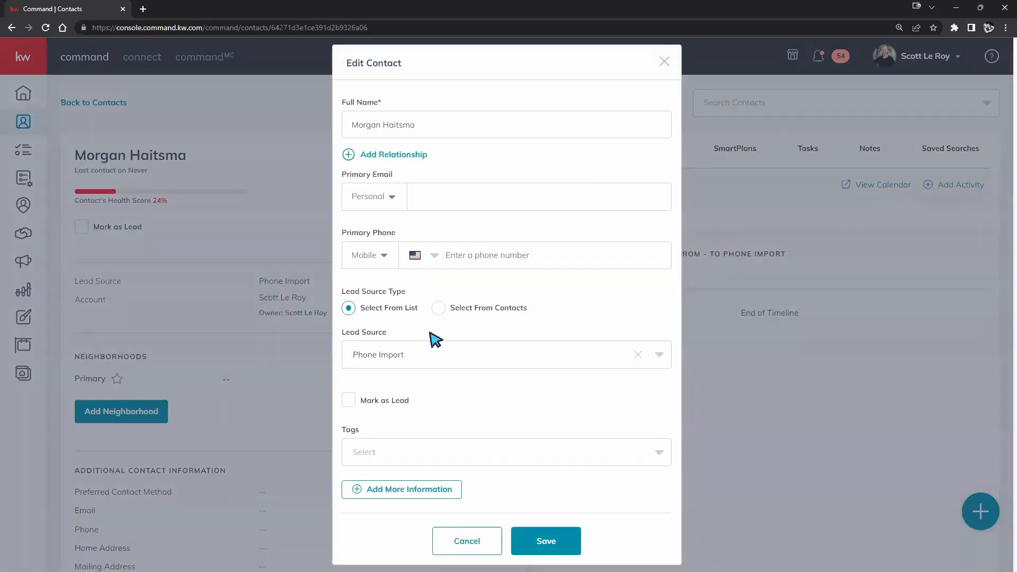
pyautogui.click(349, 401)
pyautogui.click(546, 541)
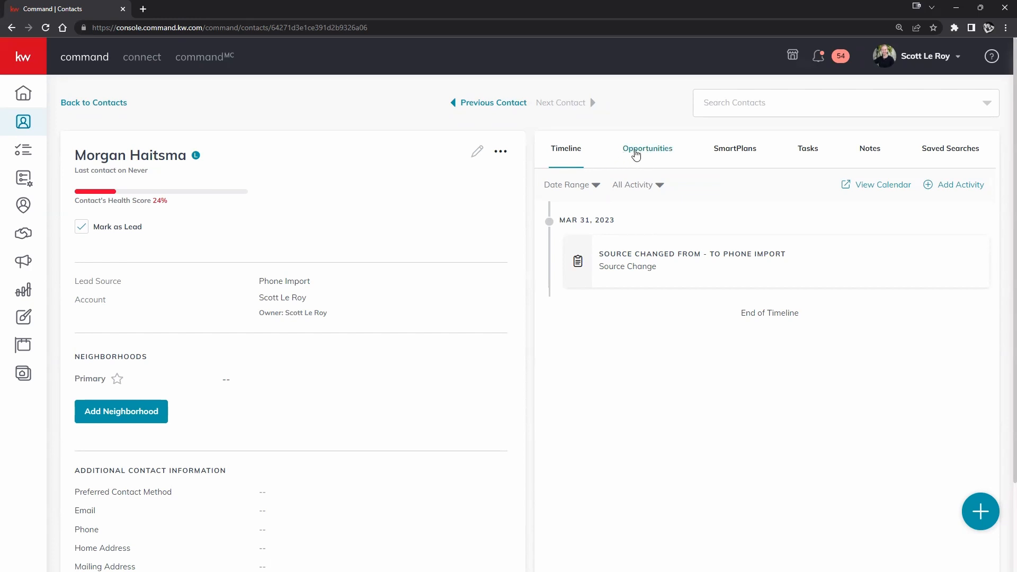
# - Start a Buyer opportunity from the contact's Opportunities tab, then duplicate the contact's browser tab
pyautogui.click(636, 154)
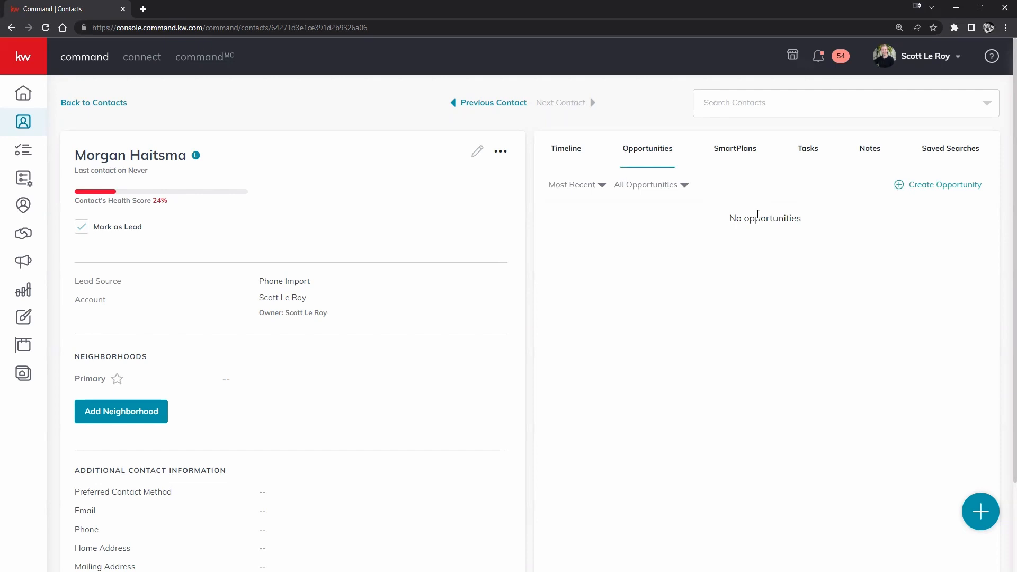
pyautogui.rightClick(941, 189)
pyautogui.click(980, 194)
pyautogui.click(979, 191)
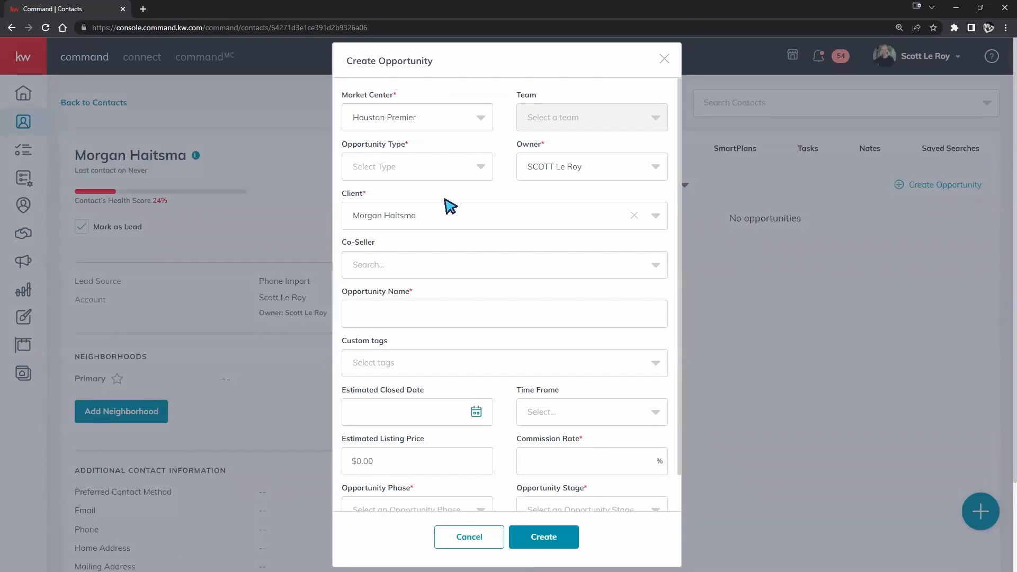
pyautogui.click(465, 177)
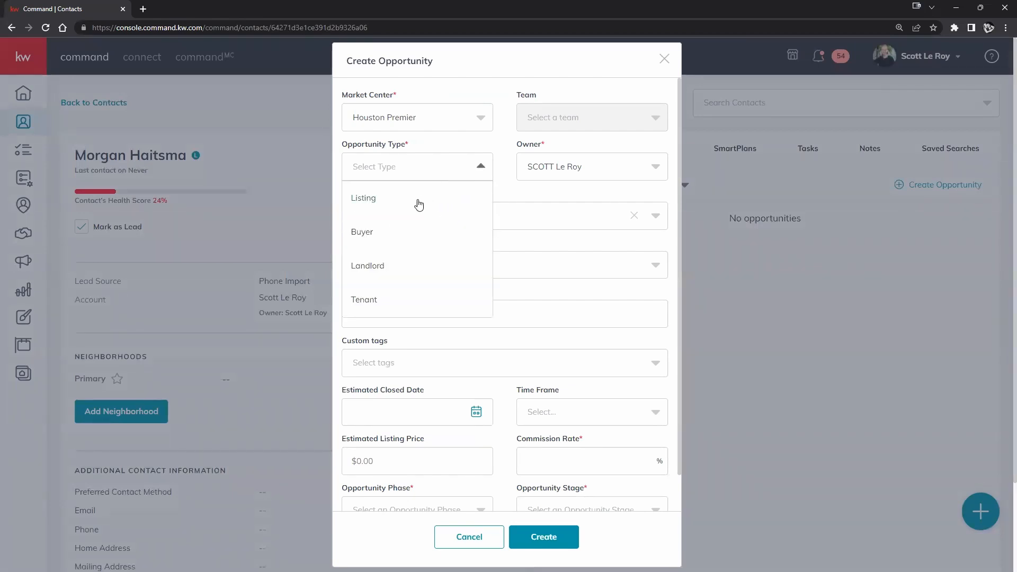
pyautogui.click(366, 232)
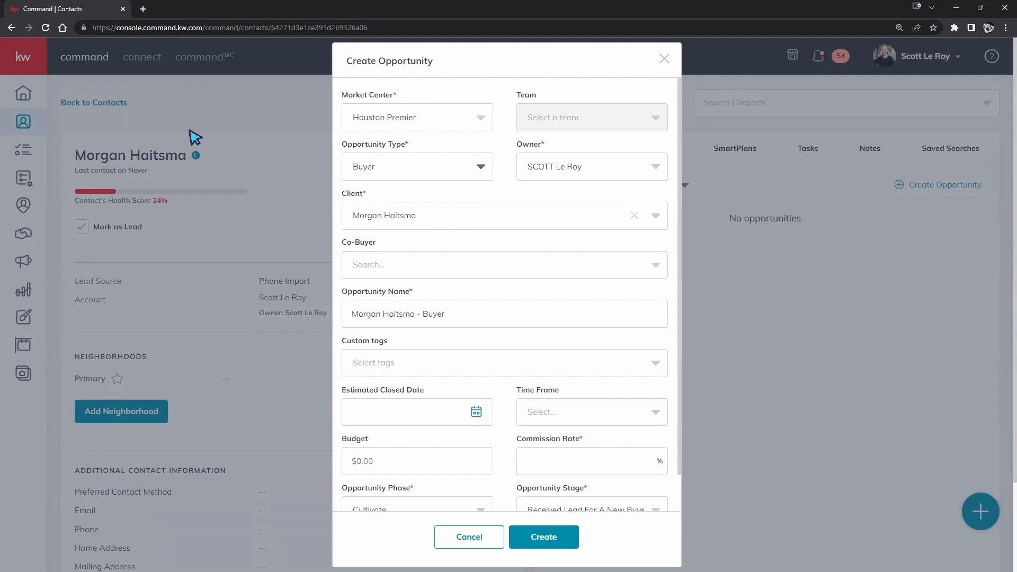
pyautogui.rightClick(39, 10)
pyautogui.click(70, 87)
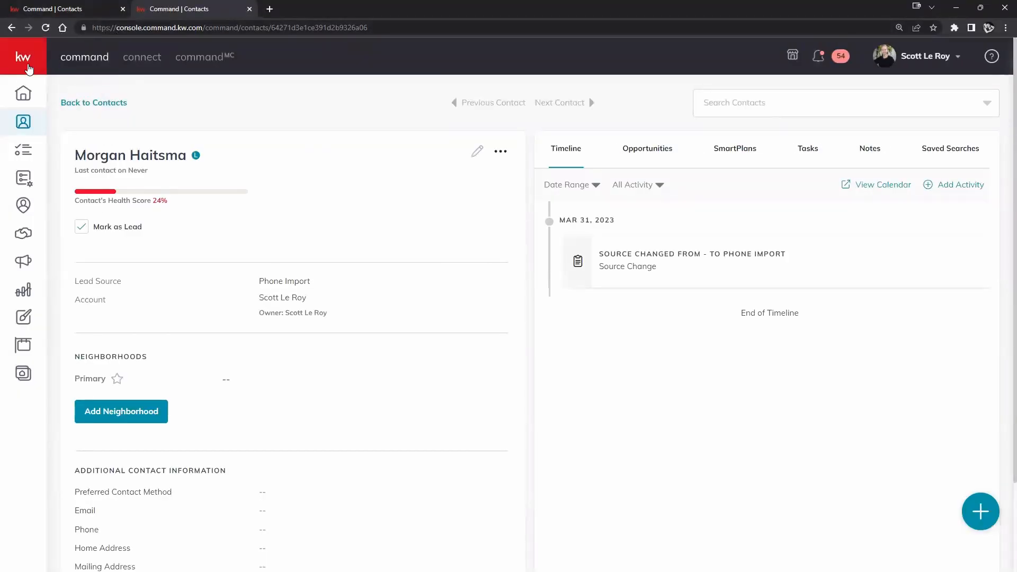
# - Open the Opportunities pipeline from the sidebar, reload it, and start a blank new opportunity
pyautogui.click(28, 66)
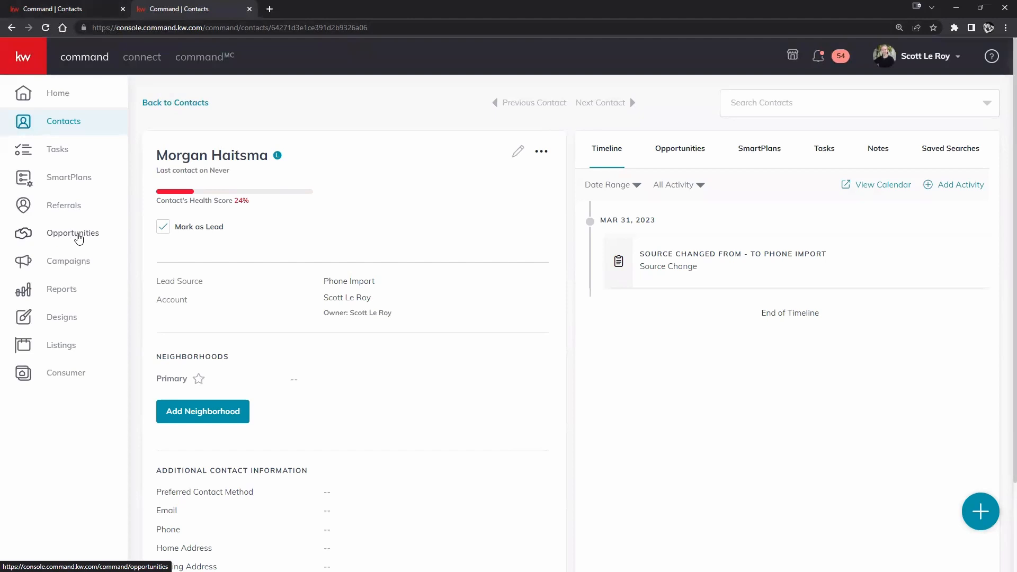
pyautogui.click(122, 236)
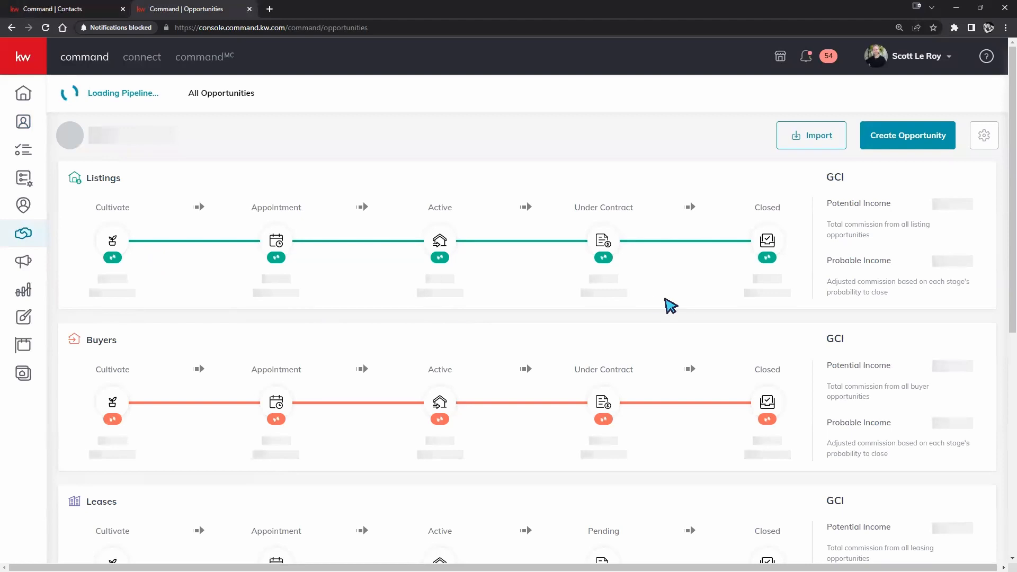
pyautogui.click(64, 33)
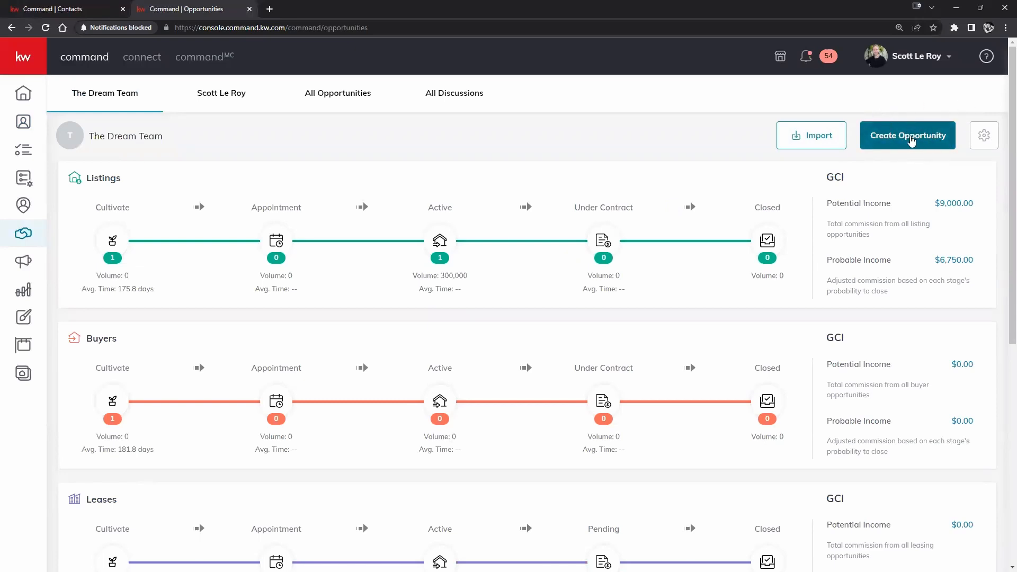
pyautogui.click(915, 139)
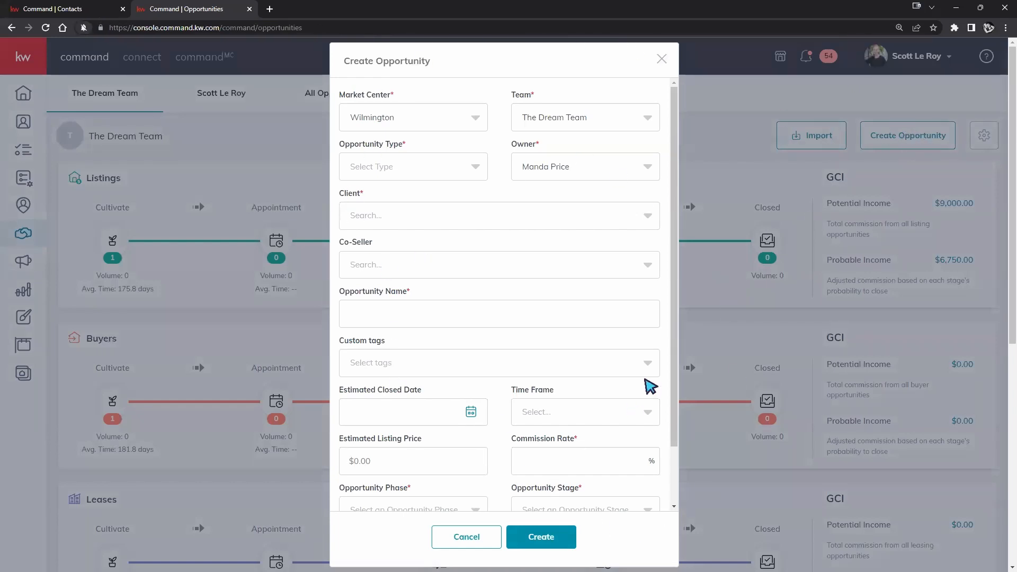
# - Compare the contact's prefilled Buyer form with the blank pipeline form, ending on the contact's tab
pyautogui.click(70, 9)
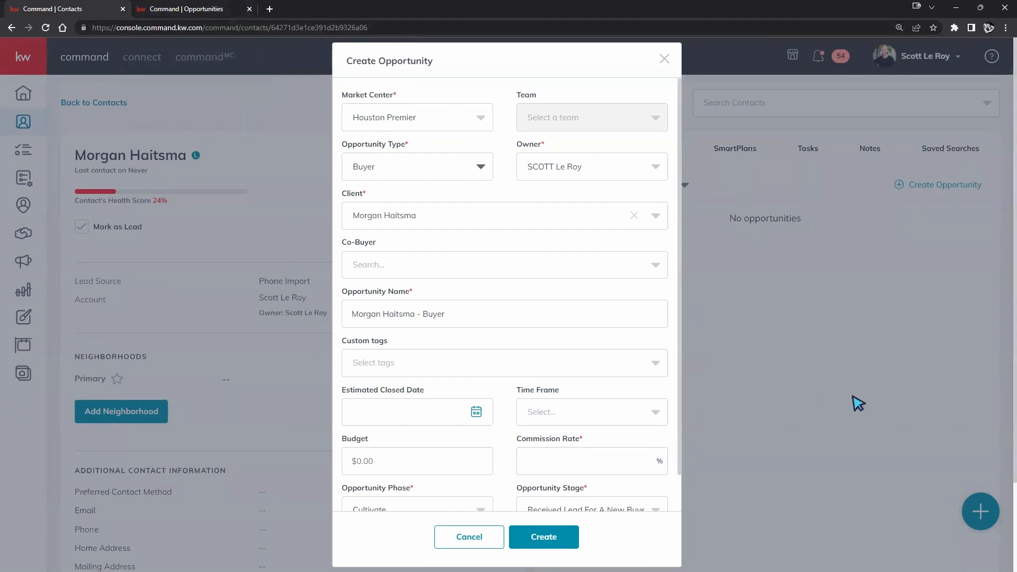
pyautogui.click(188, 7)
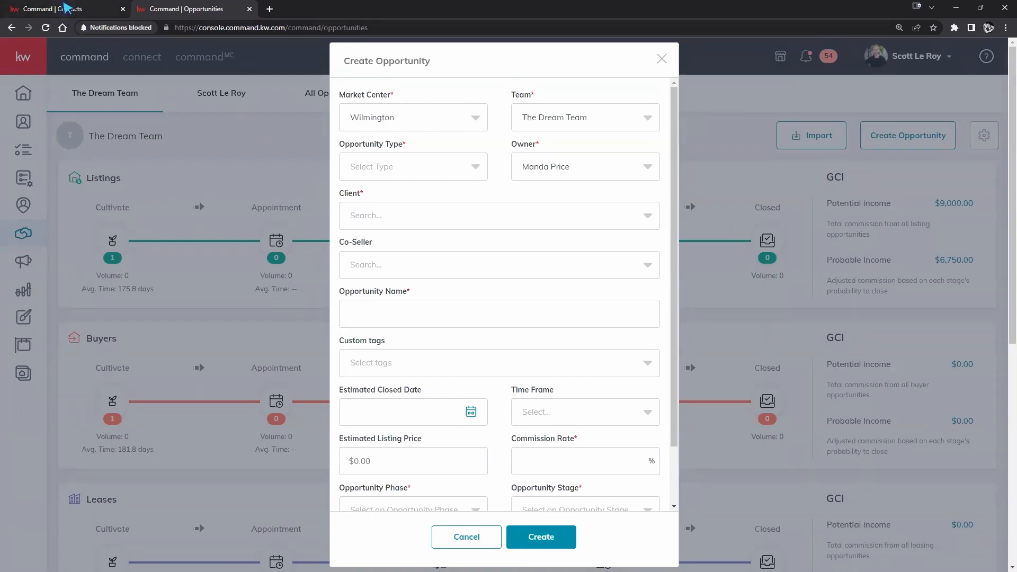
pyautogui.click(66, 7)
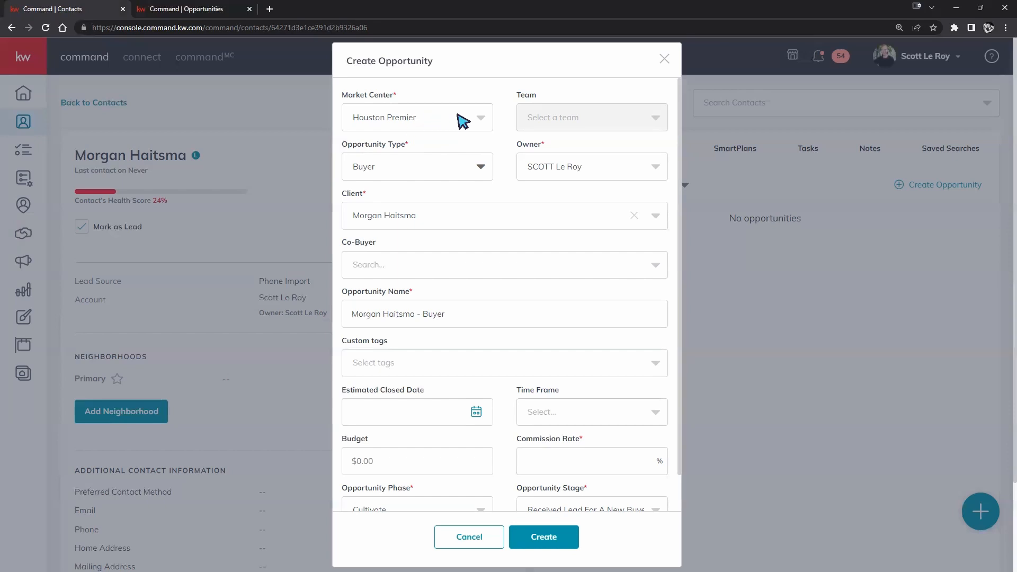
pyautogui.click(473, 118)
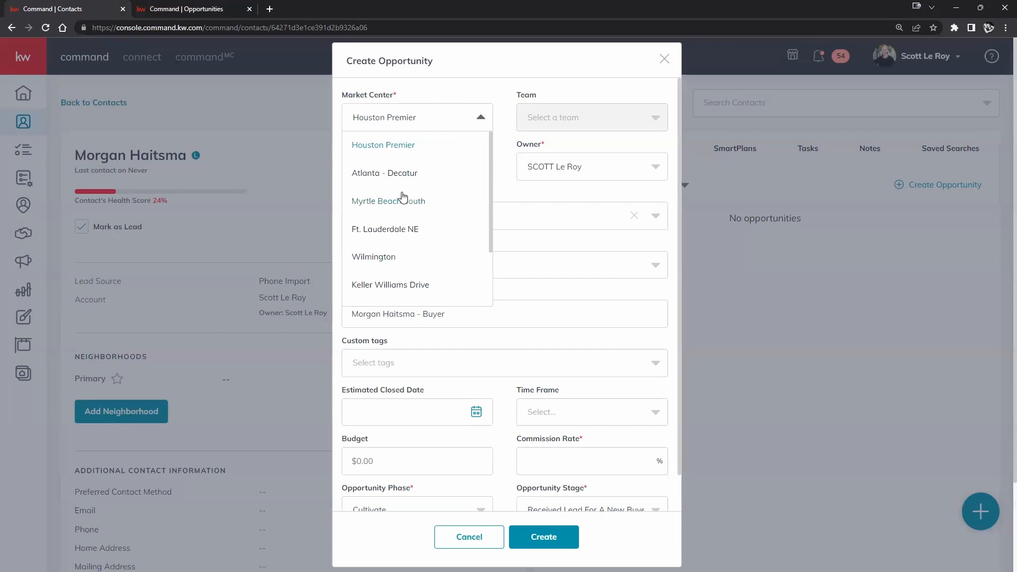
pyautogui.scroll(-2, 400, 198)
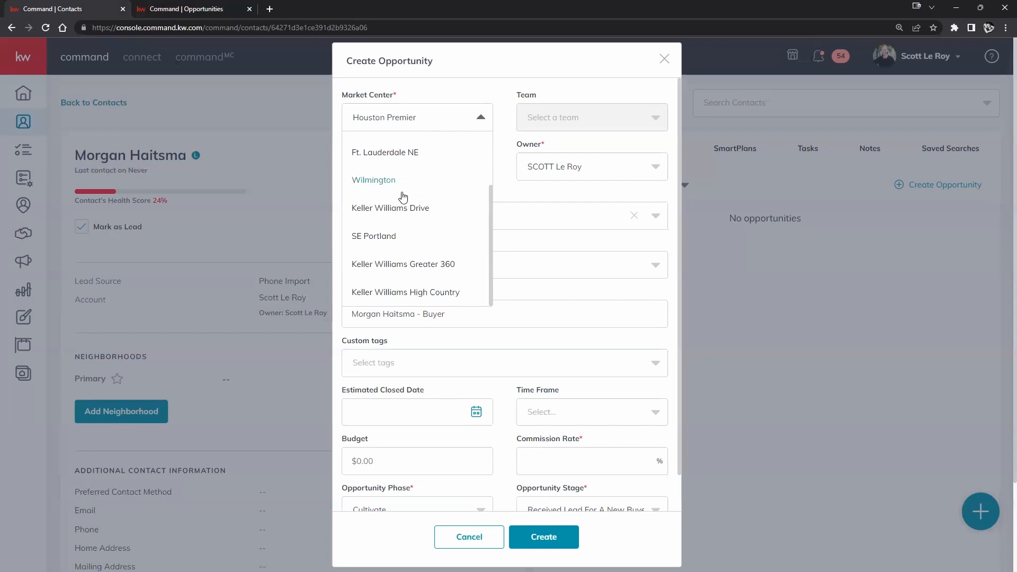
pyautogui.click(509, 172)
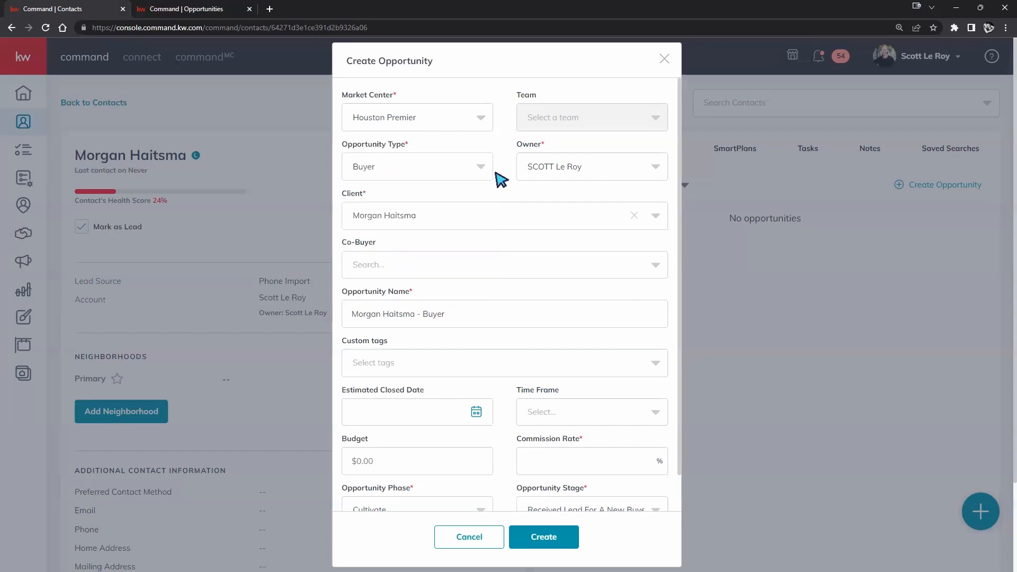
pyautogui.click(472, 128)
pyautogui.click(409, 229)
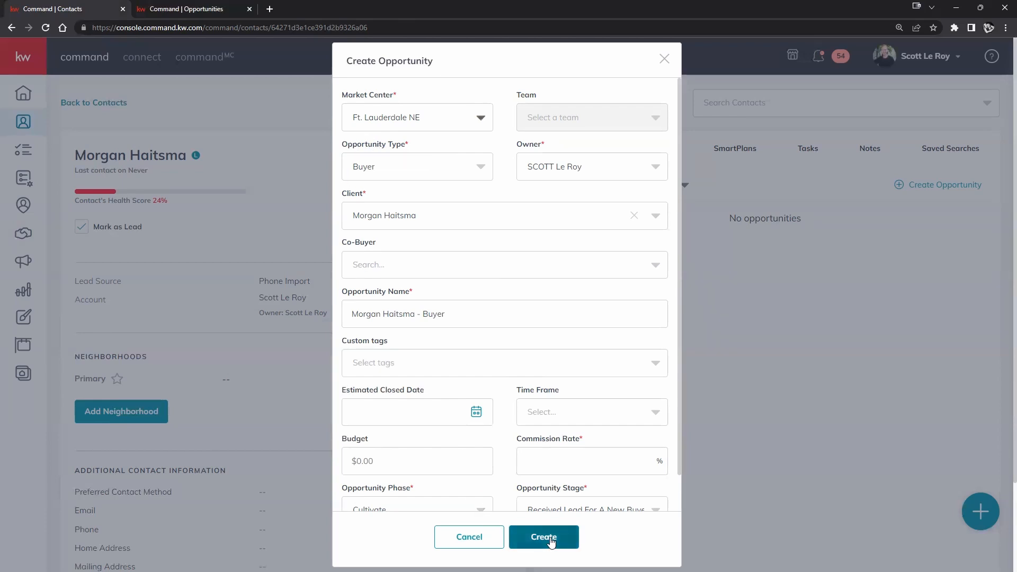
pyautogui.click(478, 119)
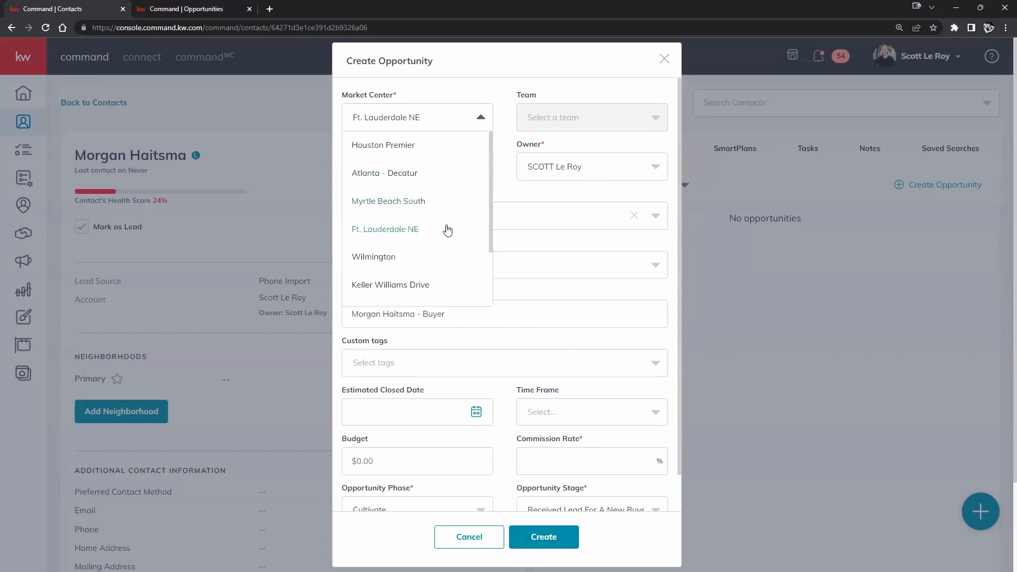
pyautogui.click(375, 147)
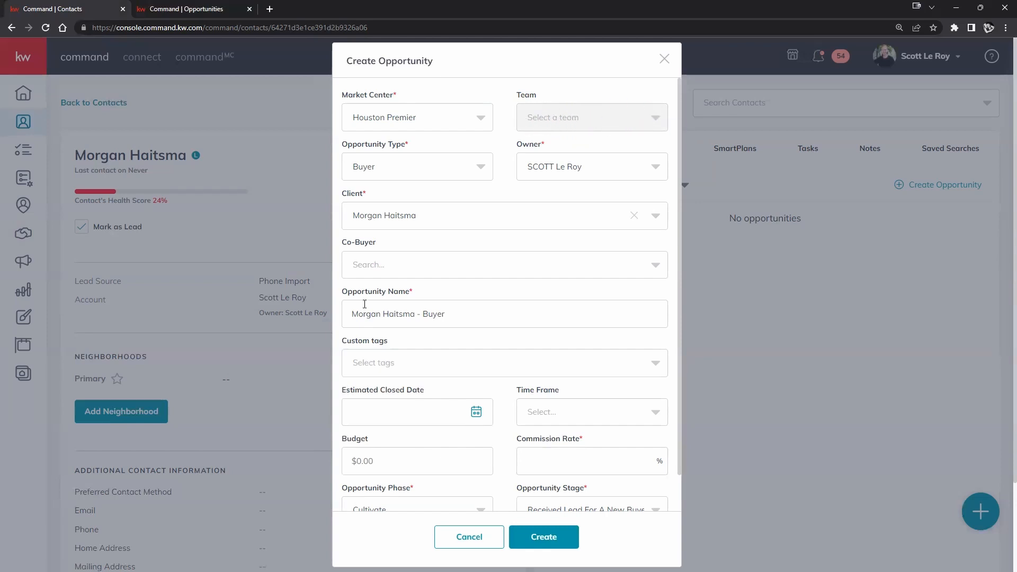
# - Try market centers Atlanta - Decatur, Myrtle Beach South and Ft. Lauderdale NE, settling on Wilmington
pyautogui.click(463, 125)
pyautogui.click(404, 170)
pyautogui.click(461, 127)
pyautogui.click(409, 201)
pyautogui.click(460, 118)
pyautogui.click(416, 241)
pyautogui.click(450, 128)
pyautogui.click(405, 257)
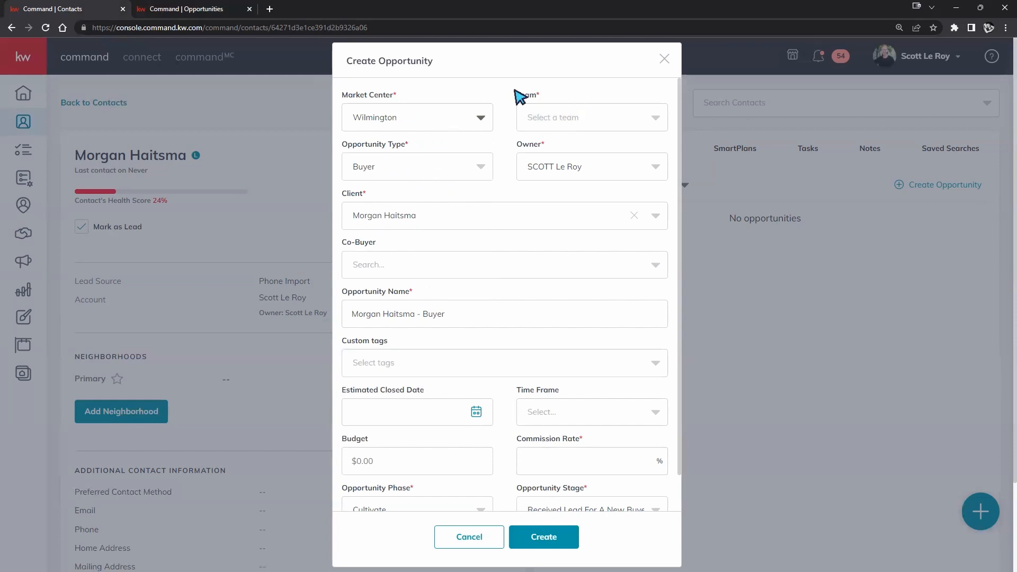
# - Assign The Dream Team, then revert the market center to Houston Premier, keeping type Buyer
pyautogui.click(656, 118)
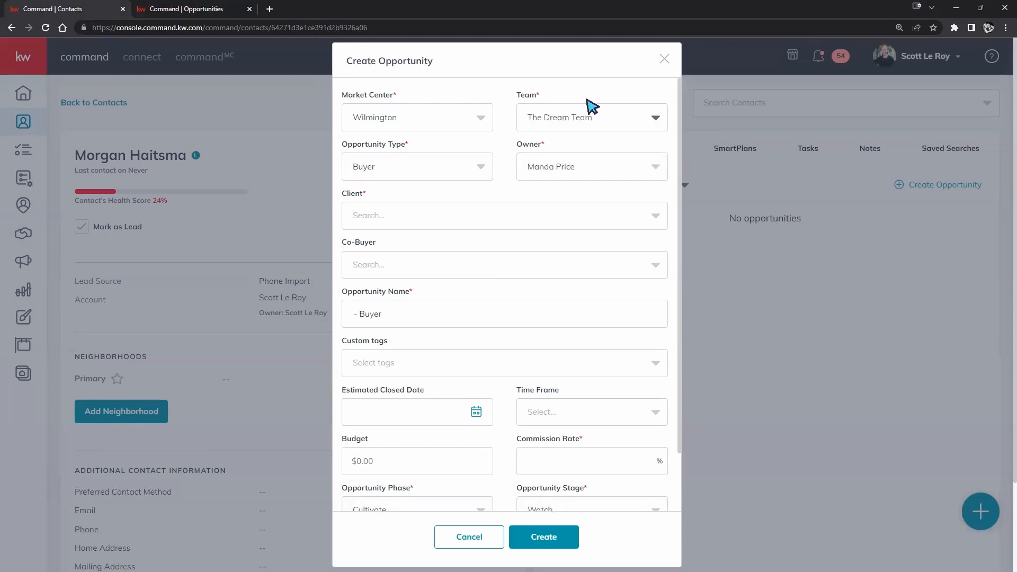
pyautogui.click(633, 126)
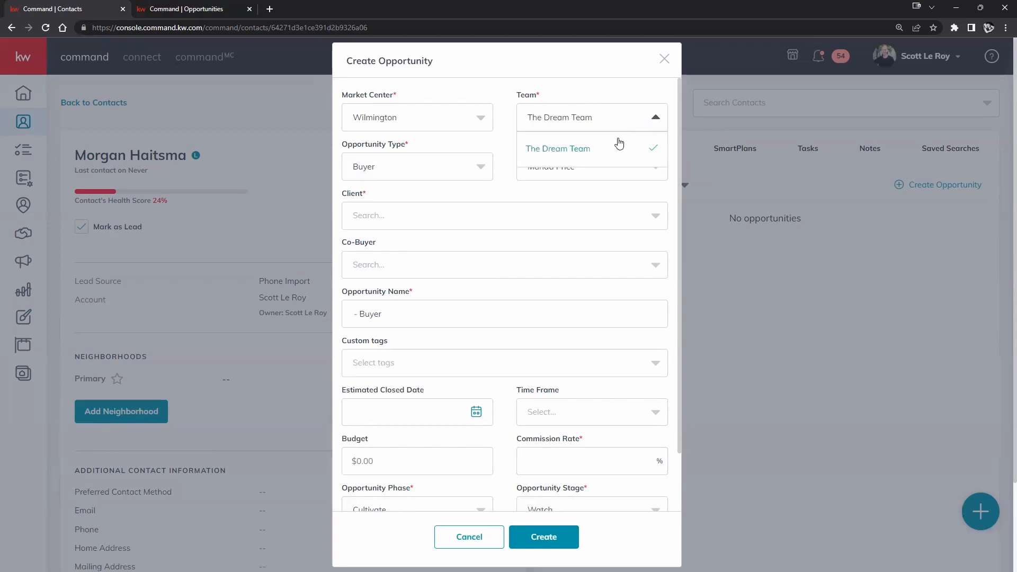
pyautogui.click(592, 148)
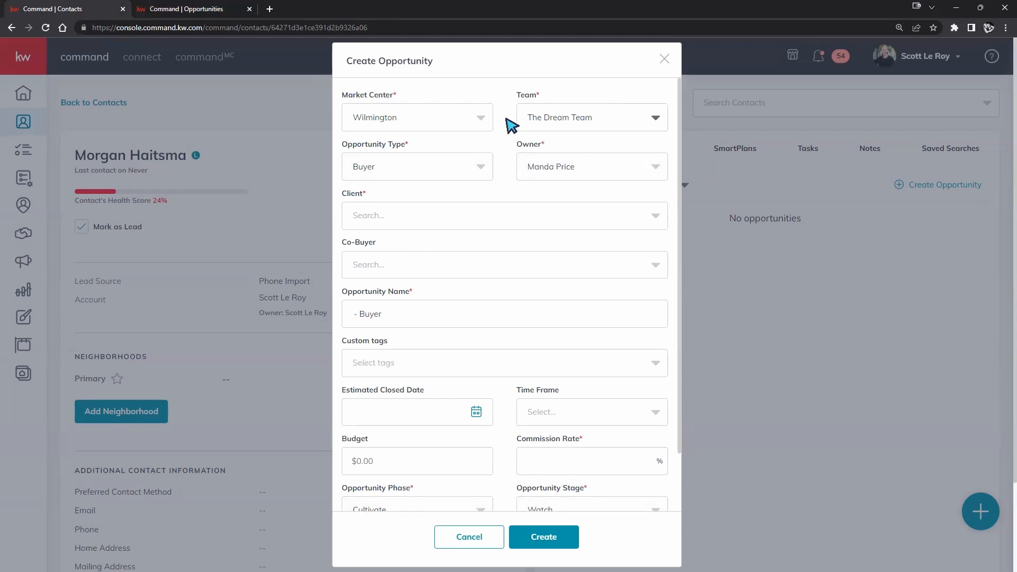
pyautogui.click(565, 161)
pyautogui.click(471, 117)
pyautogui.click(432, 148)
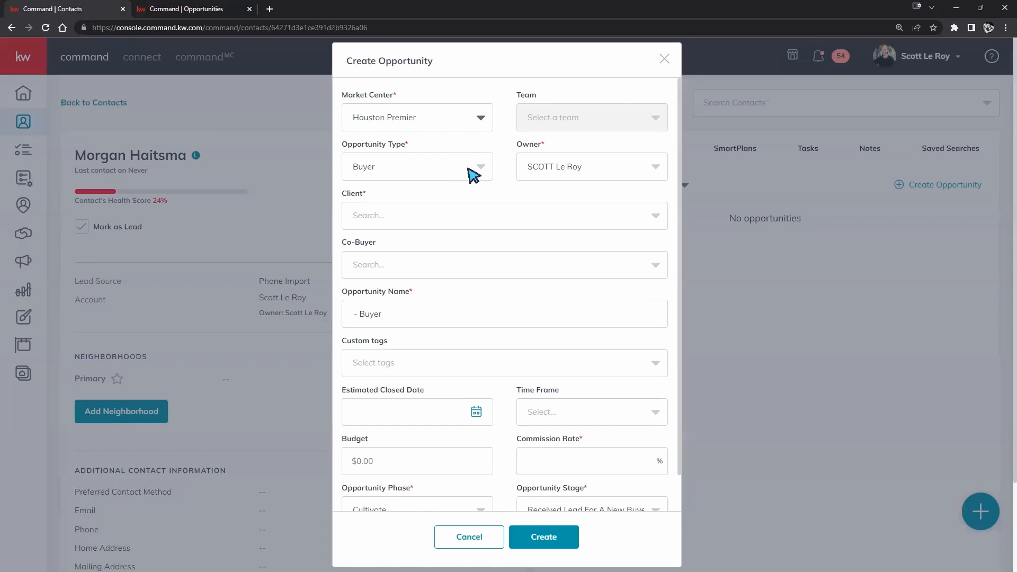
pyautogui.click(411, 170)
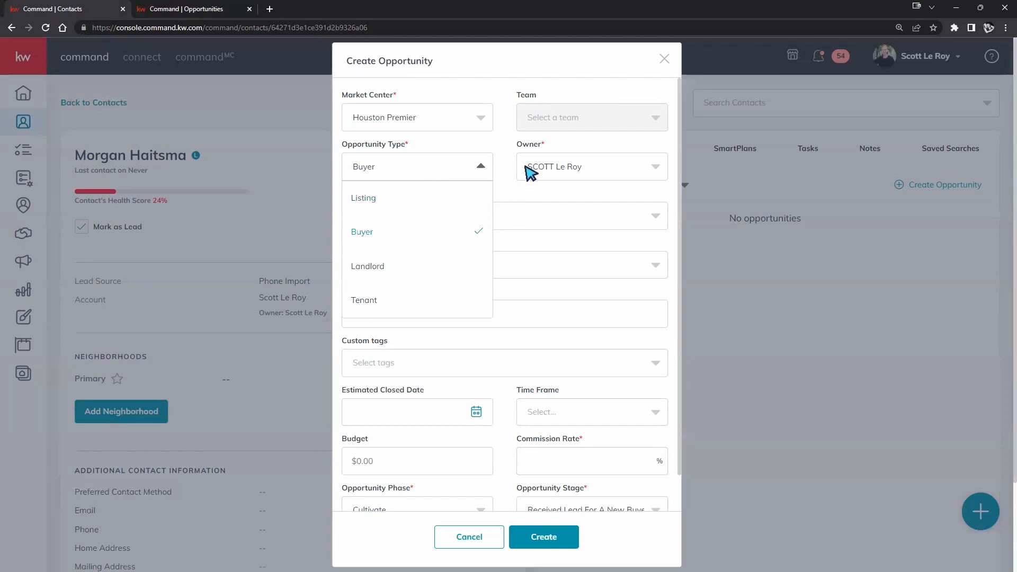
pyautogui.click(518, 188)
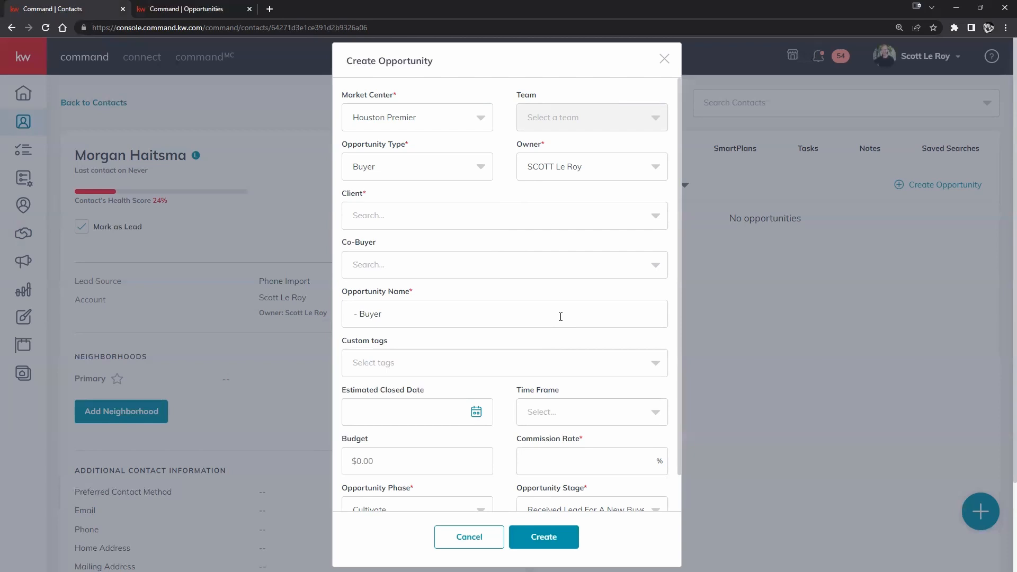
# - Search for the contact by first name and set them as the opportunity's client
pyautogui.click(564, 218)
pyautogui.write('morgan')
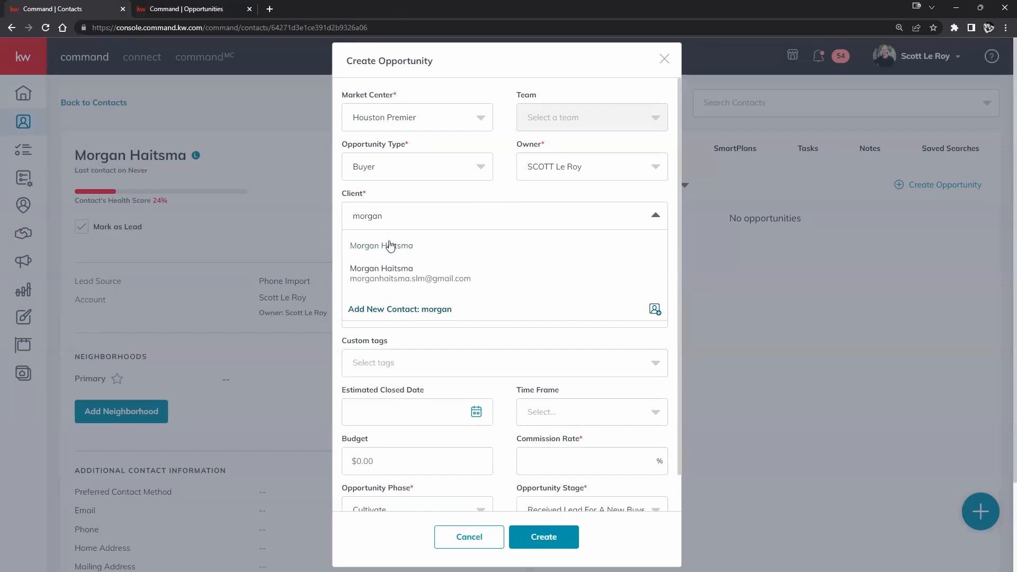
pyautogui.click(370, 245)
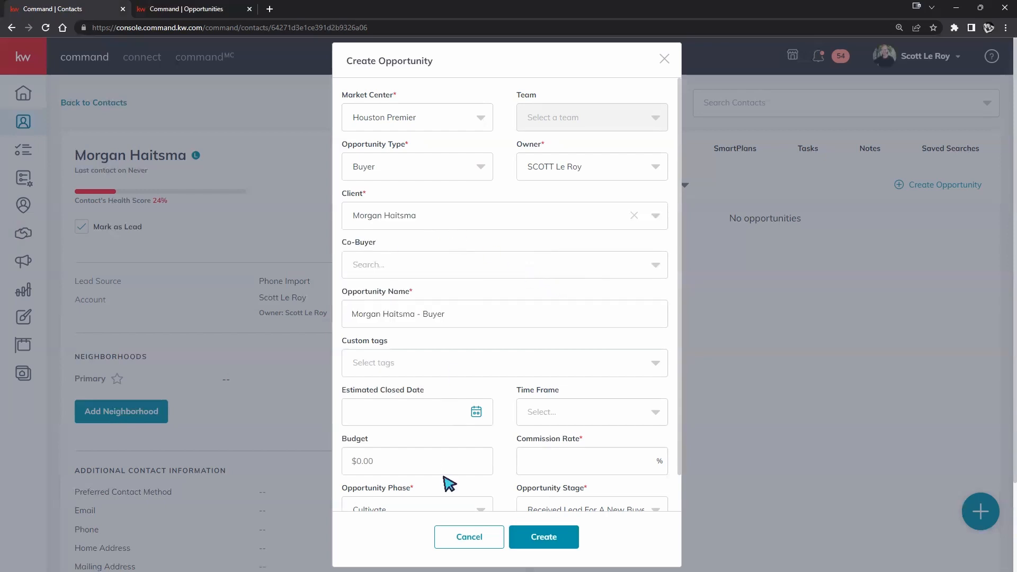
# - Discard the form, start a fresh opportunity and choose Buyer as its type
pyautogui.click(467, 536)
pyautogui.click(905, 186)
pyautogui.click(459, 170)
pyautogui.click(371, 232)
pyautogui.click(479, 167)
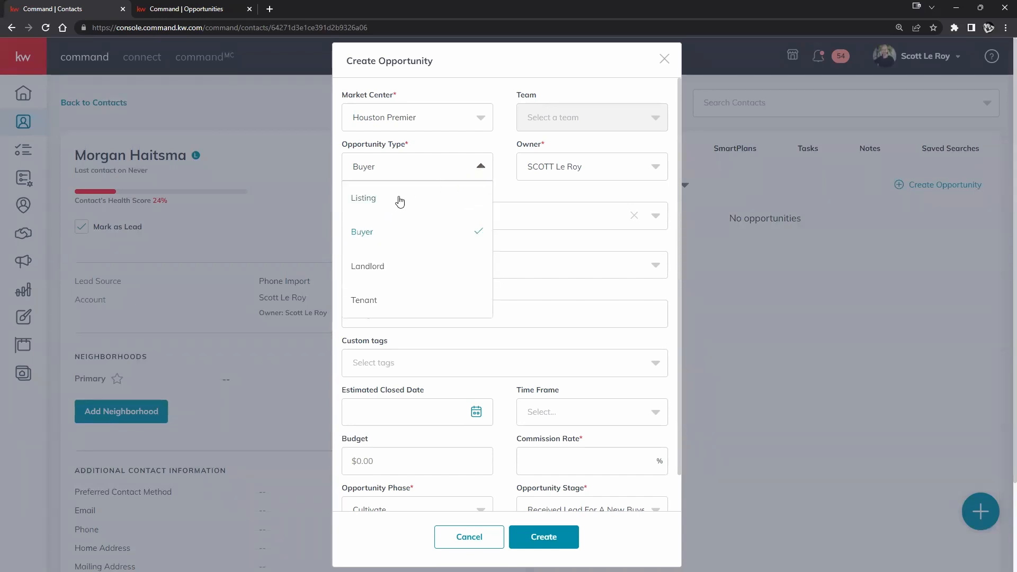
pyautogui.click(400, 199)
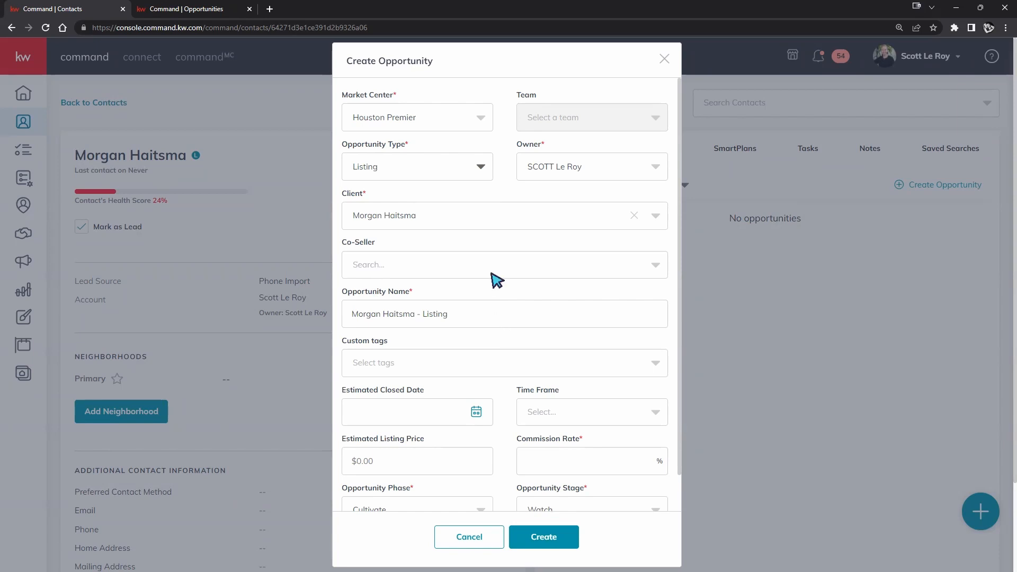
pyautogui.click(482, 171)
pyautogui.click(424, 237)
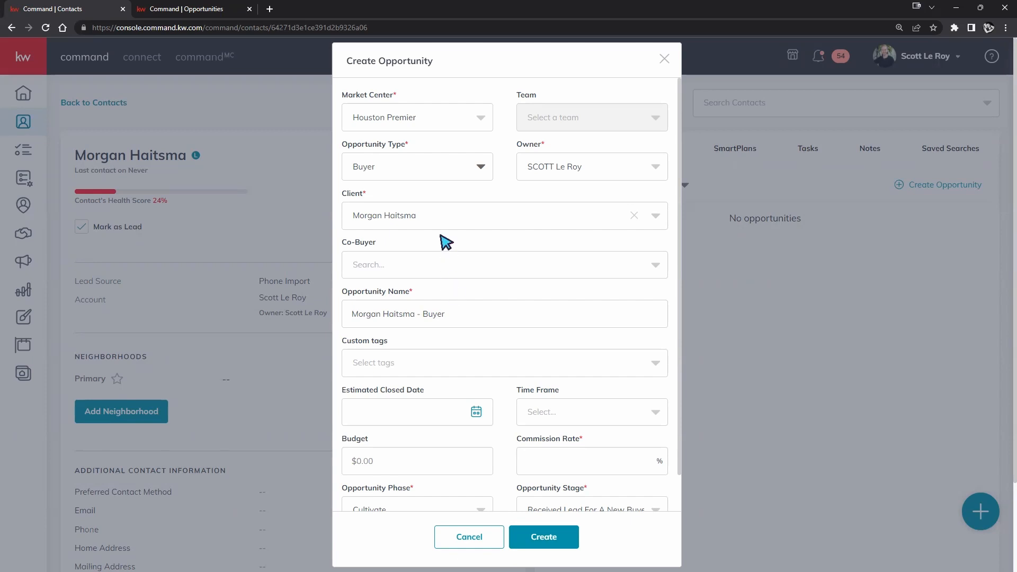
pyautogui.click(469, 176)
pyautogui.click(432, 204)
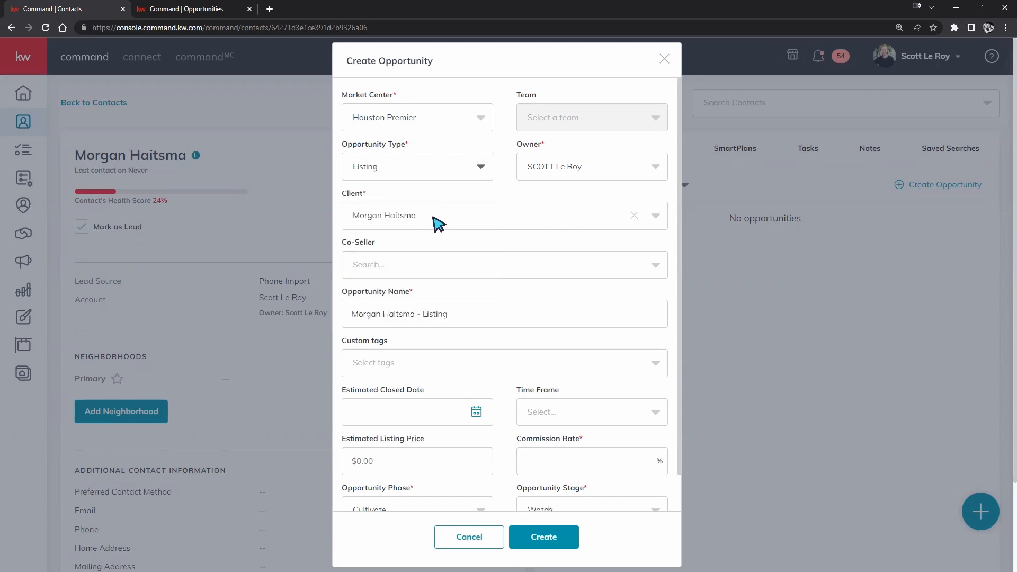
pyautogui.click(481, 310)
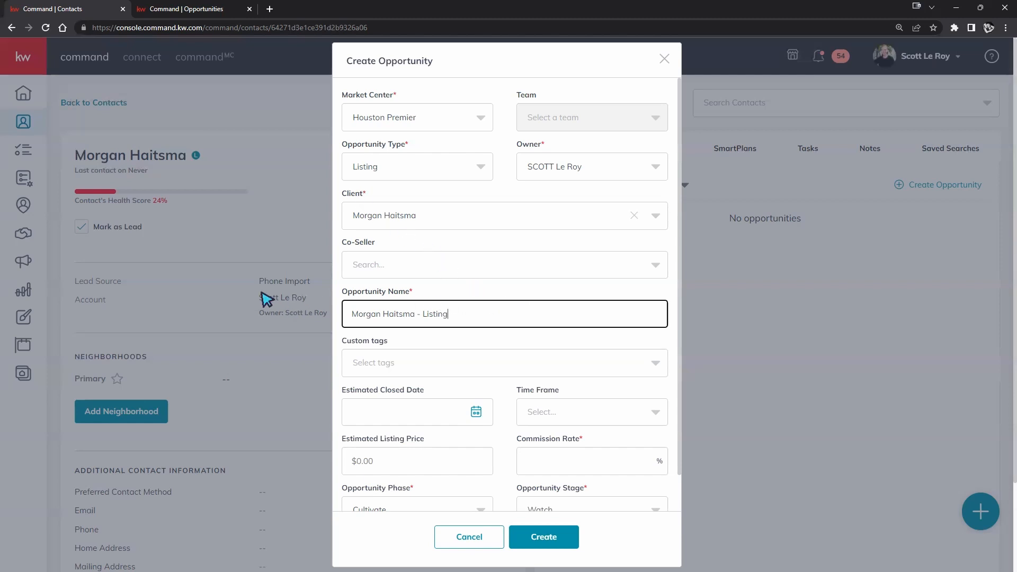
pyautogui.click(461, 165)
pyautogui.click(377, 232)
pyautogui.click(453, 316)
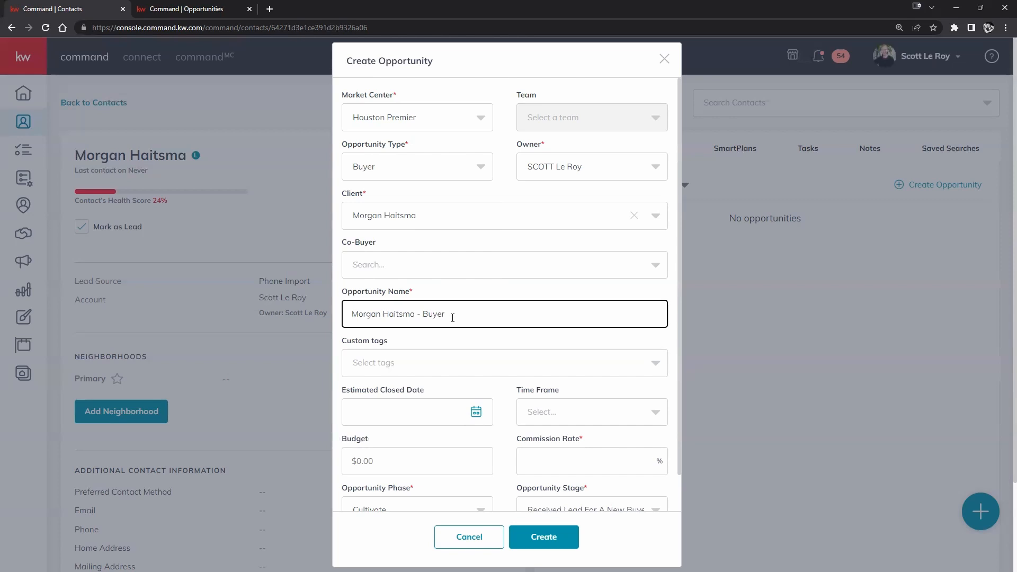
pyautogui.moveTo(453, 318); pyautogui.dragTo(344, 314)
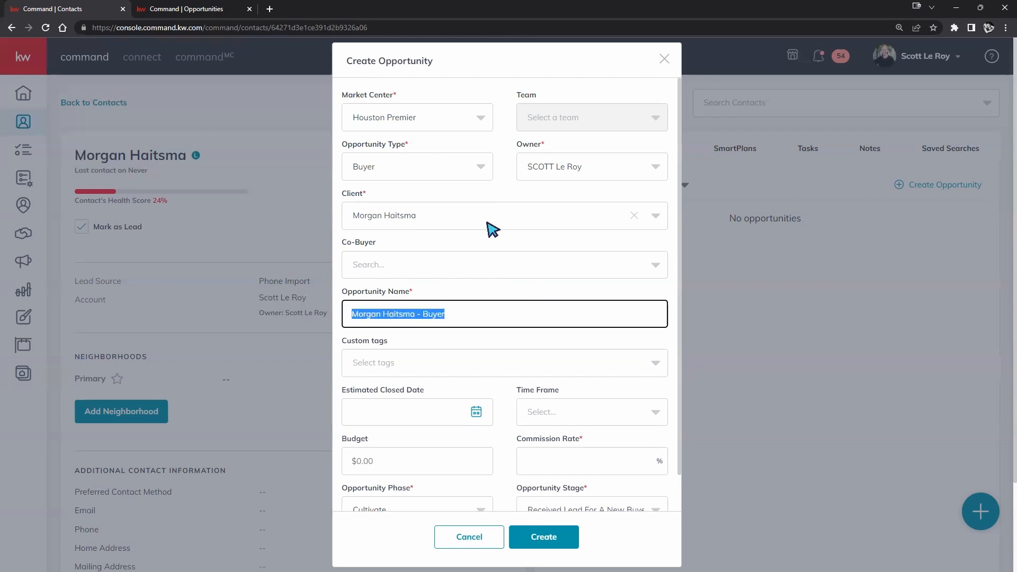
pyautogui.click(477, 169)
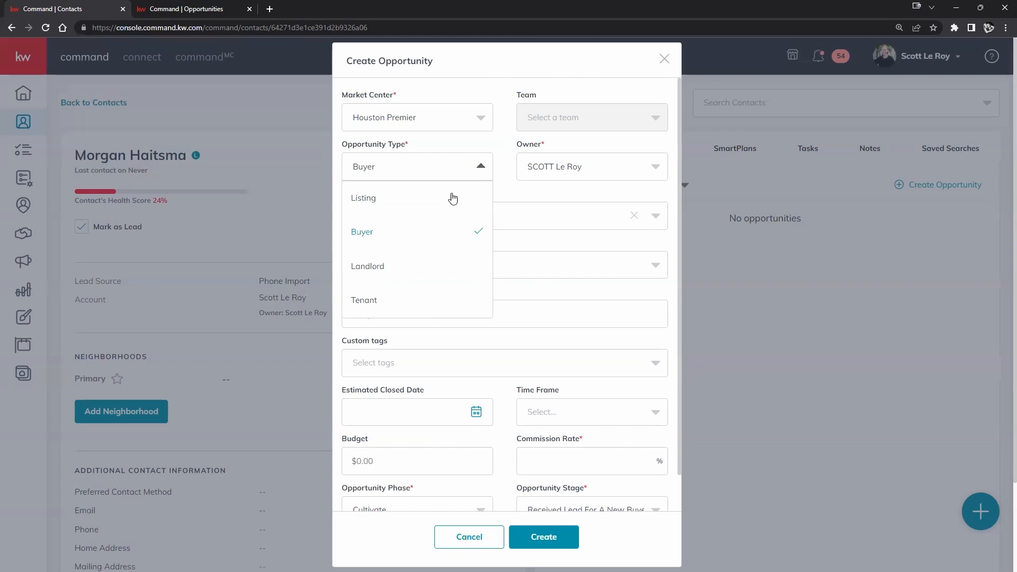
pyautogui.click(638, 302)
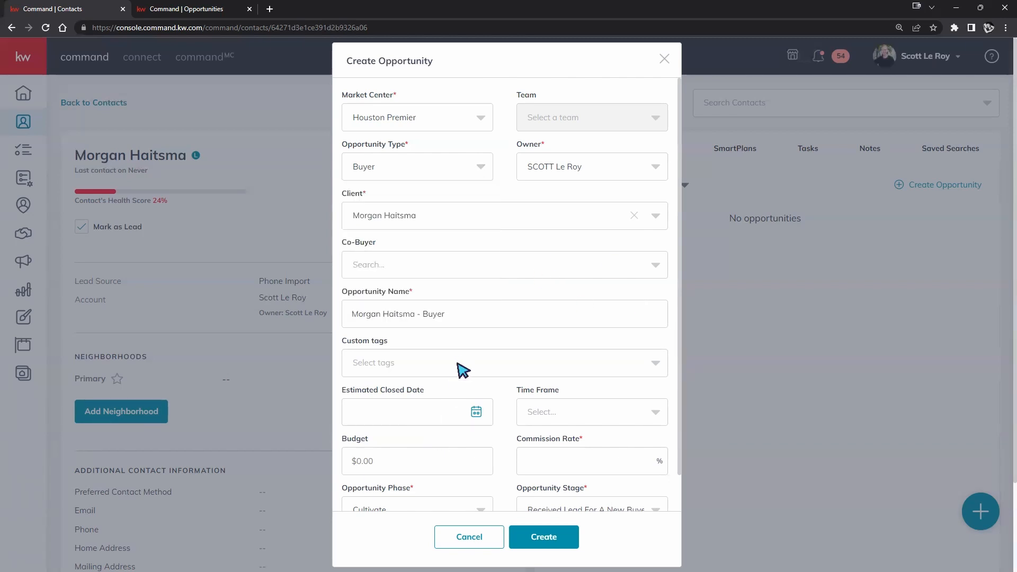
# - Create a new custom tag named 'tag' and attach it to the Buyer opportunity
pyautogui.scroll(-2, 463, 369)
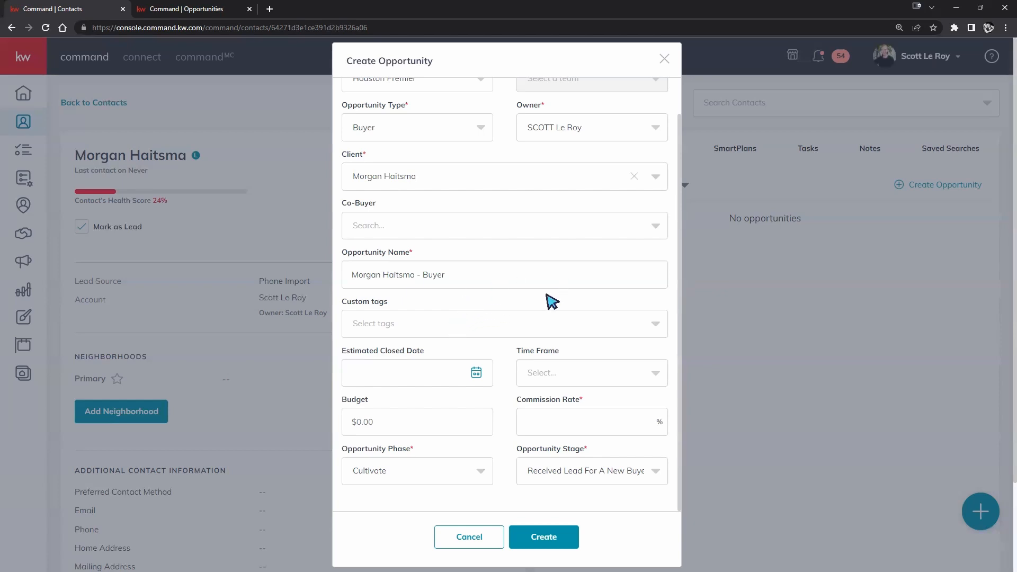
pyautogui.click(419, 324)
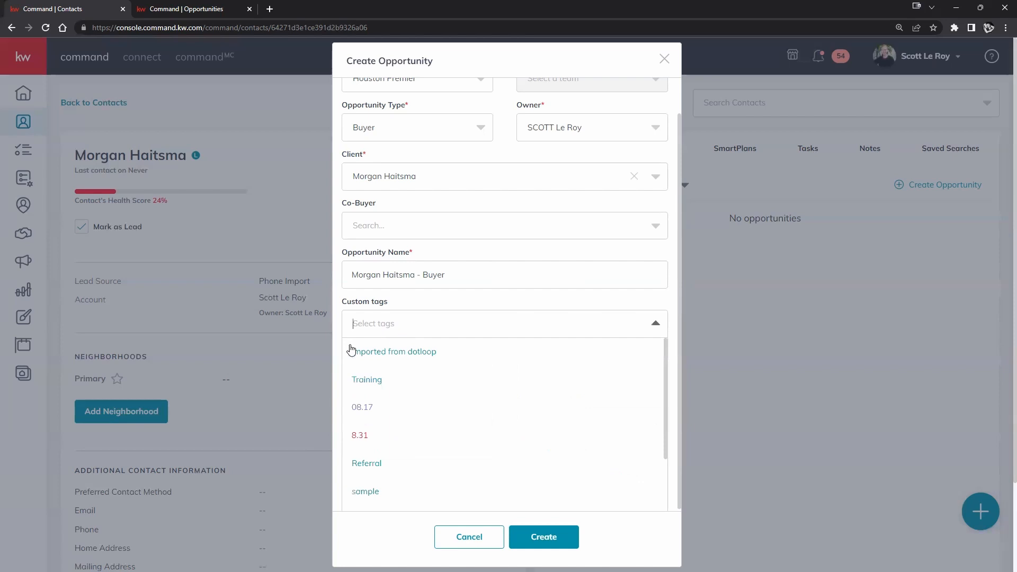
pyautogui.scroll(-3, 397, 374)
pyautogui.scroll(3, 436, 368)
pyautogui.click(549, 328)
pyautogui.click(538, 334)
pyautogui.scroll(-3, 424, 399)
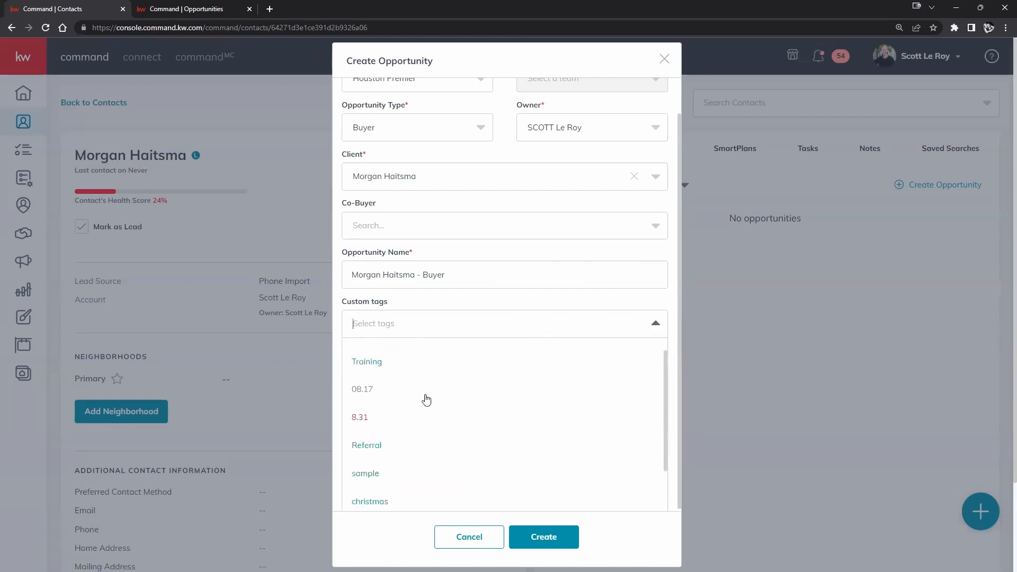
pyautogui.scroll(3, 431, 393)
pyautogui.write('tag')
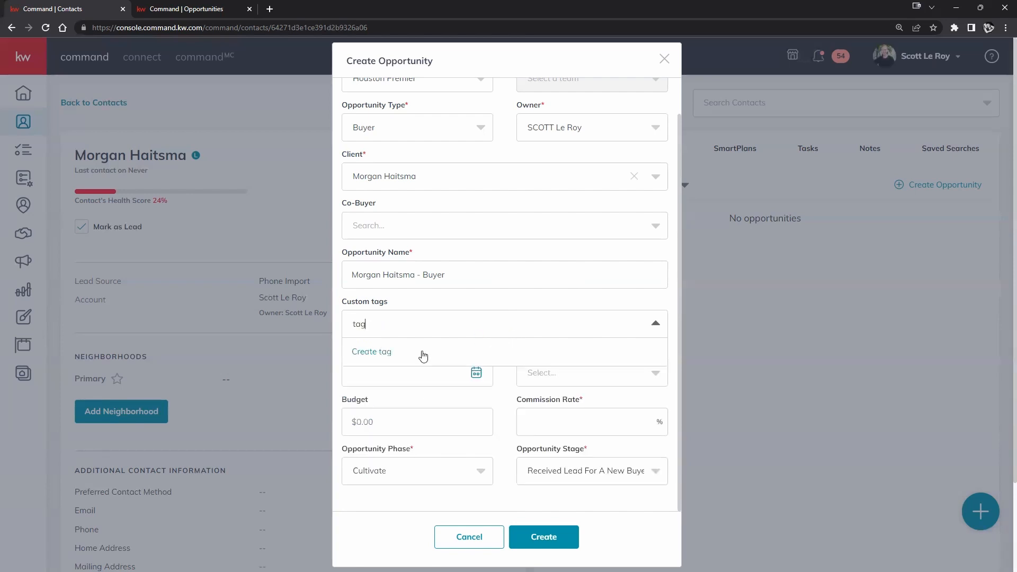
pyautogui.click(390, 354)
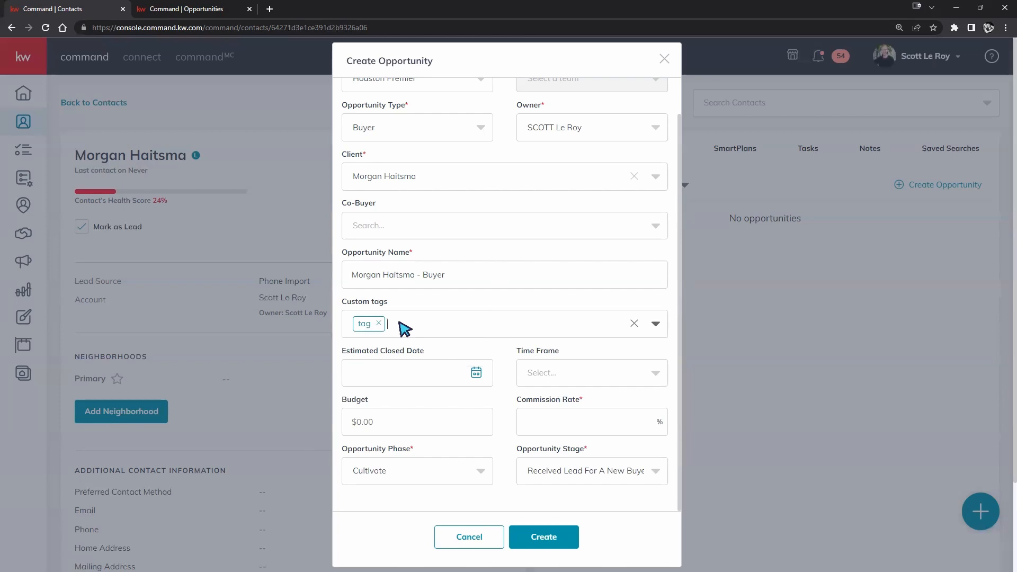
pyautogui.click(378, 323)
pyautogui.write('tag')
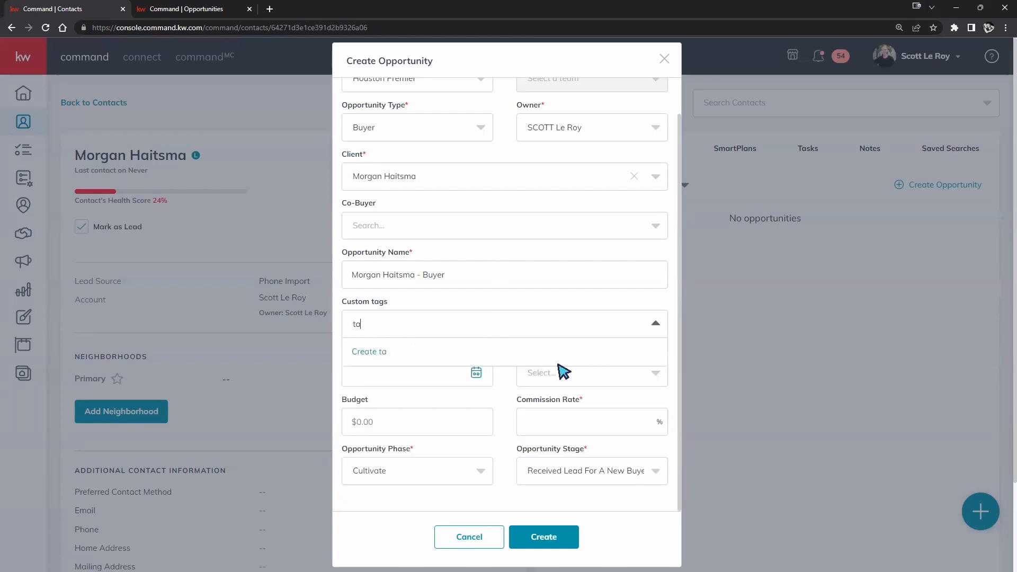
pyautogui.click(392, 353)
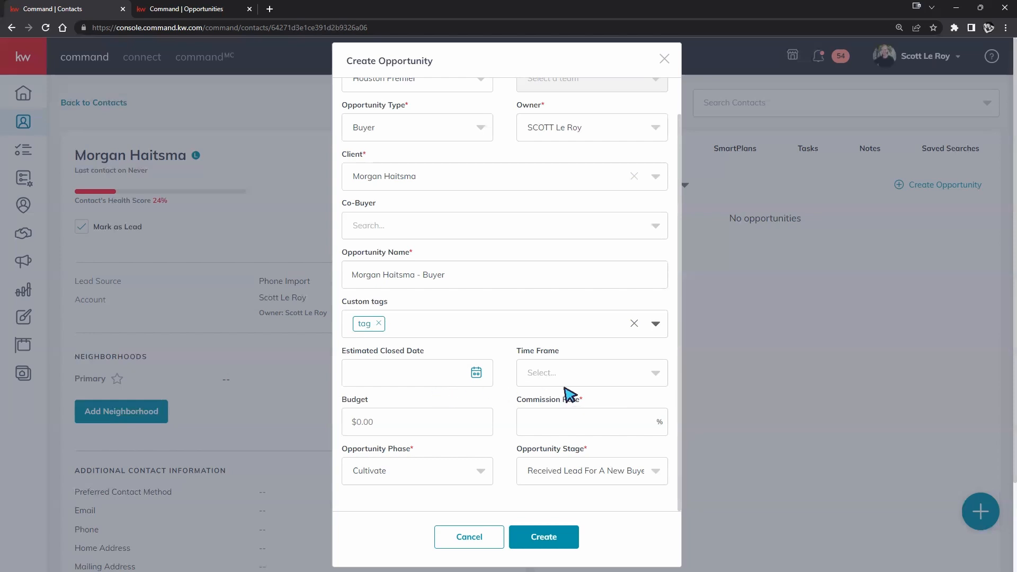
# - Enter a 3% commission rate and try phase Active with stage Negotiations
pyautogui.click(571, 428)
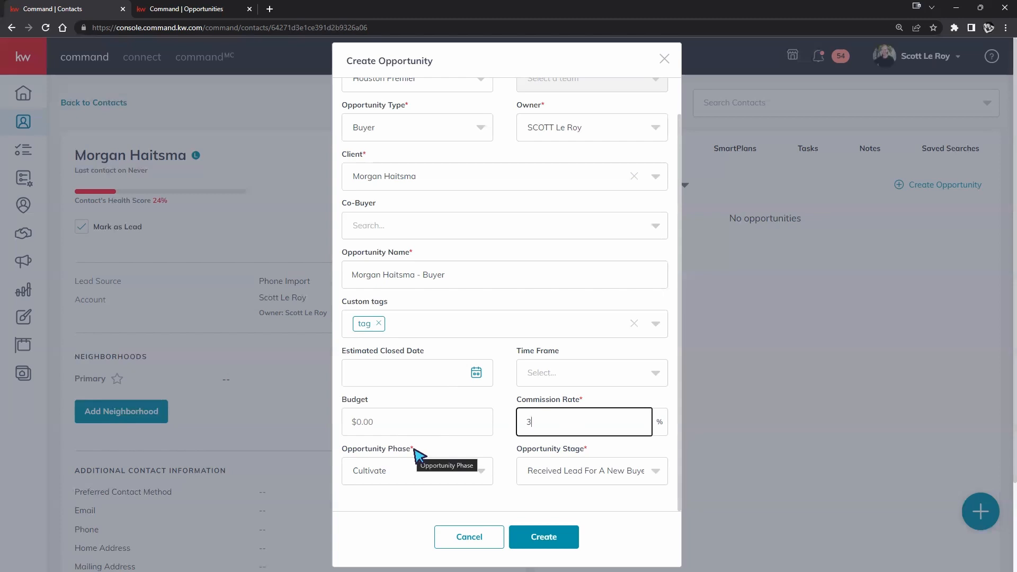
pyautogui.click(475, 471)
pyautogui.click(370, 436)
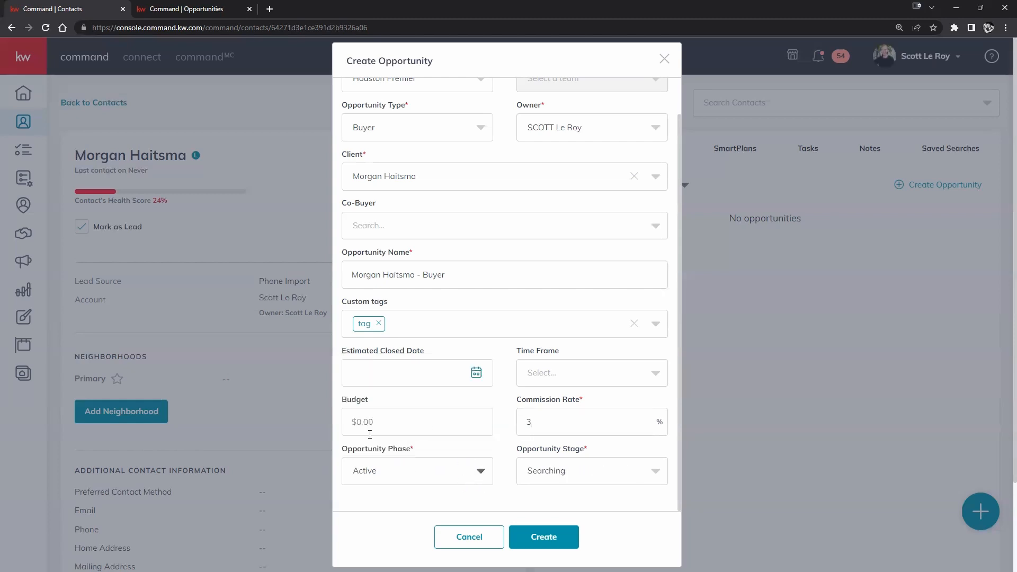
pyautogui.click(569, 471)
pyautogui.click(570, 409)
# - Restore phase Cultivate, leaving the stage at Received Lead For A New Buyer
pyautogui.click(472, 471)
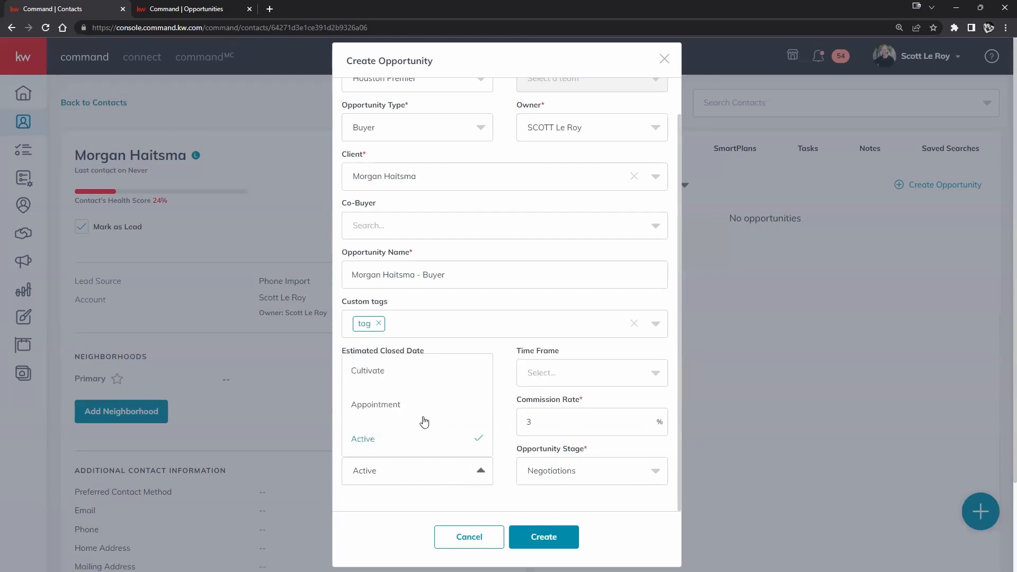
pyautogui.click(395, 374)
pyautogui.click(590, 470)
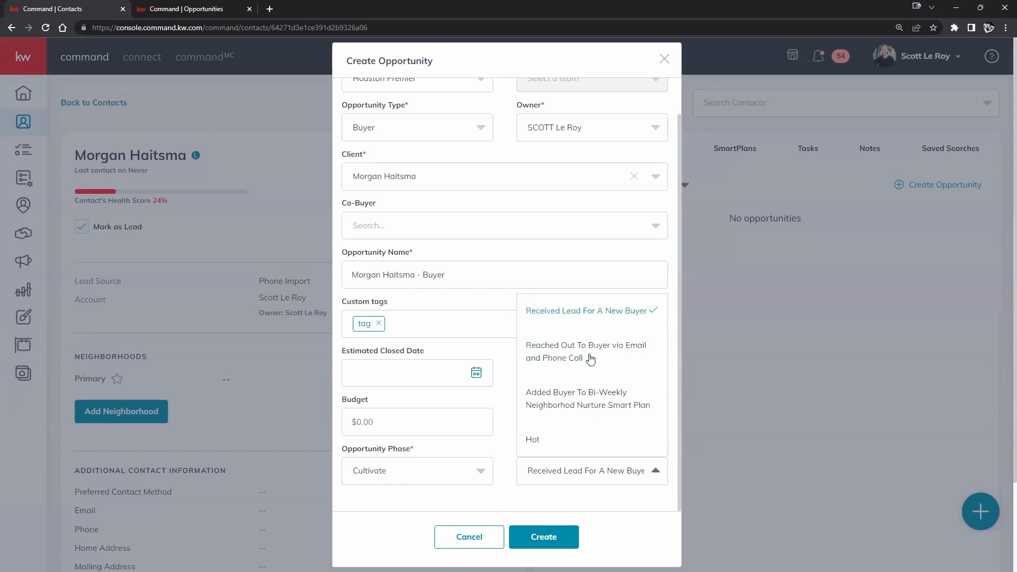
pyautogui.scroll(1, 588, 357)
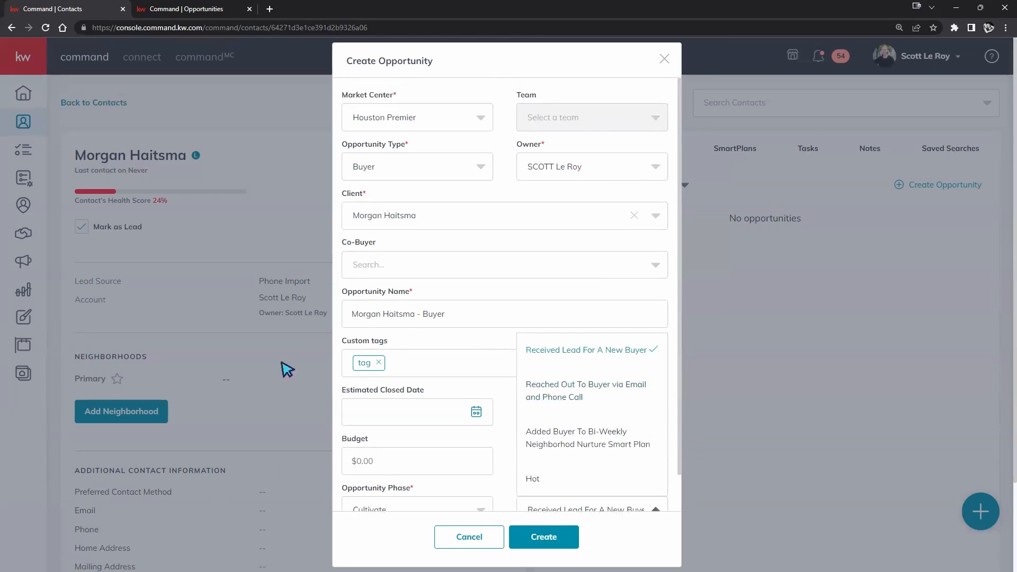
pyautogui.click(512, 479)
pyautogui.scroll(-1, 545, 454)
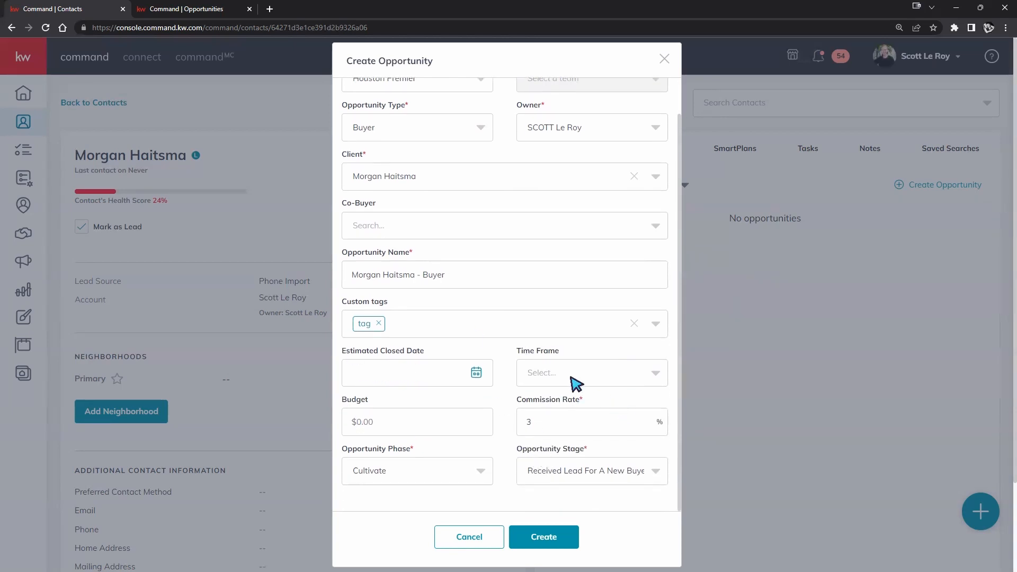
pyautogui.scroll(1, 573, 378)
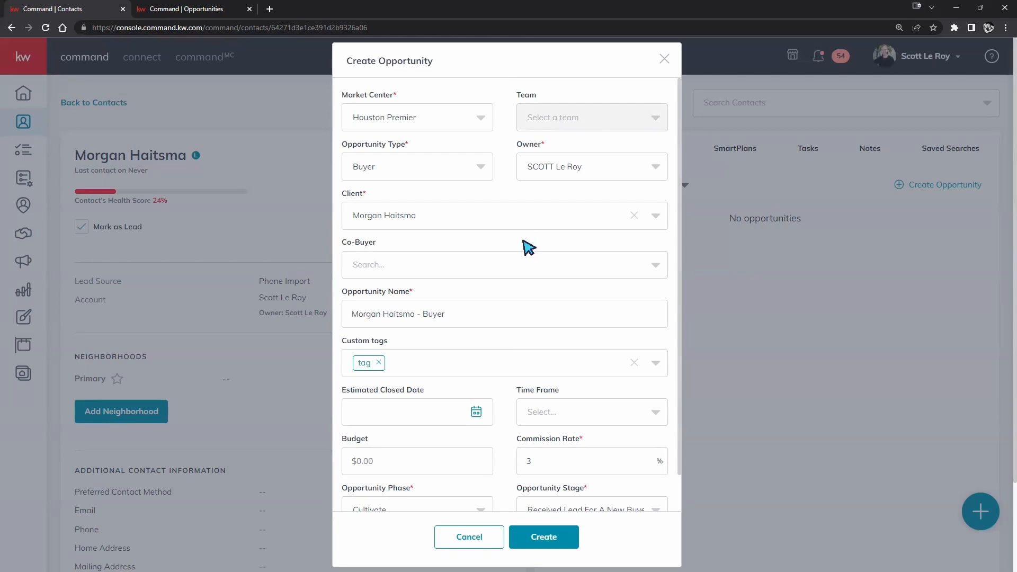
pyautogui.scroll(-1, 522, 245)
pyautogui.scroll(1, 424, 291)
pyautogui.click(620, 265)
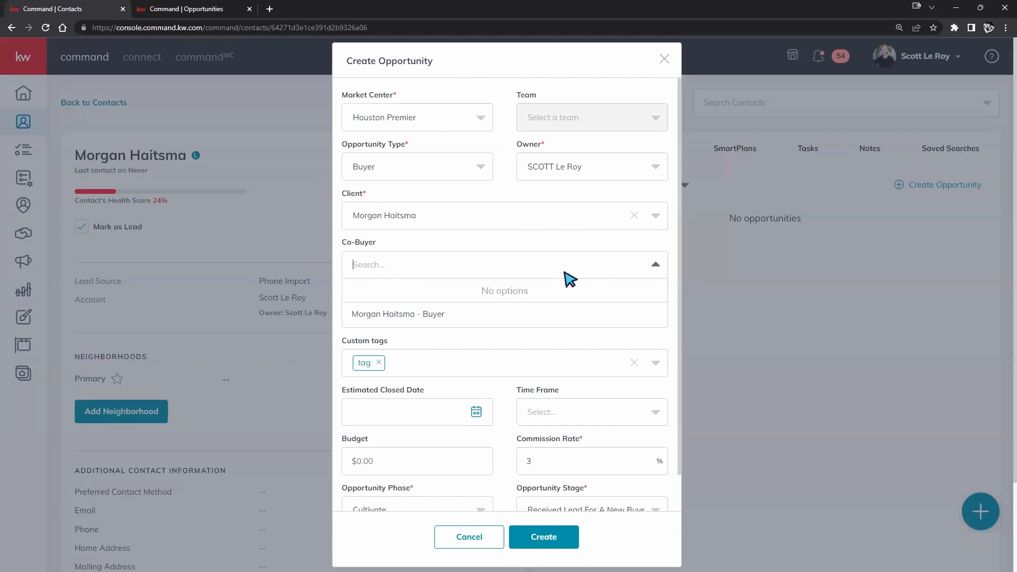
pyautogui.click(413, 264)
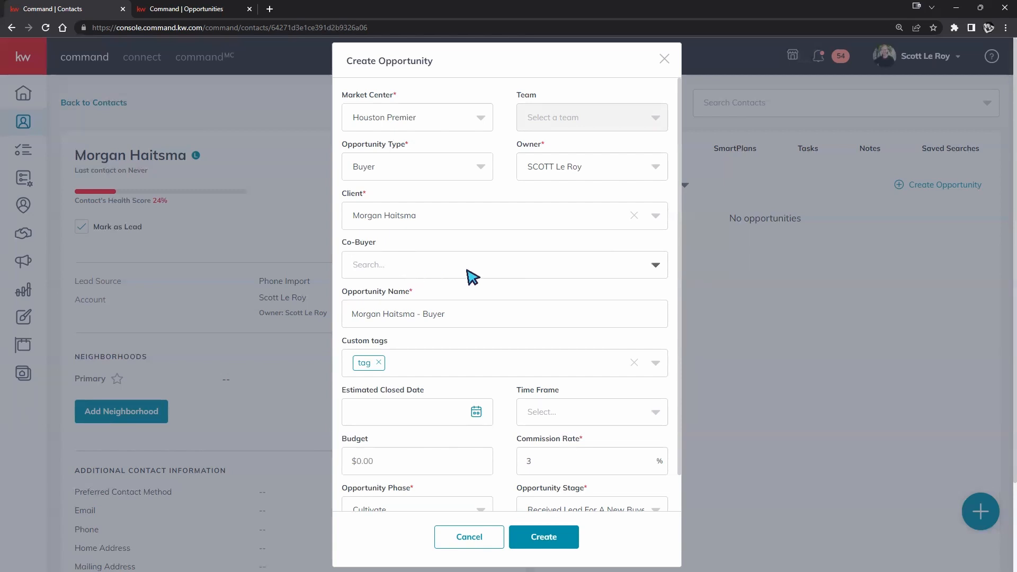
pyautogui.click(655, 266)
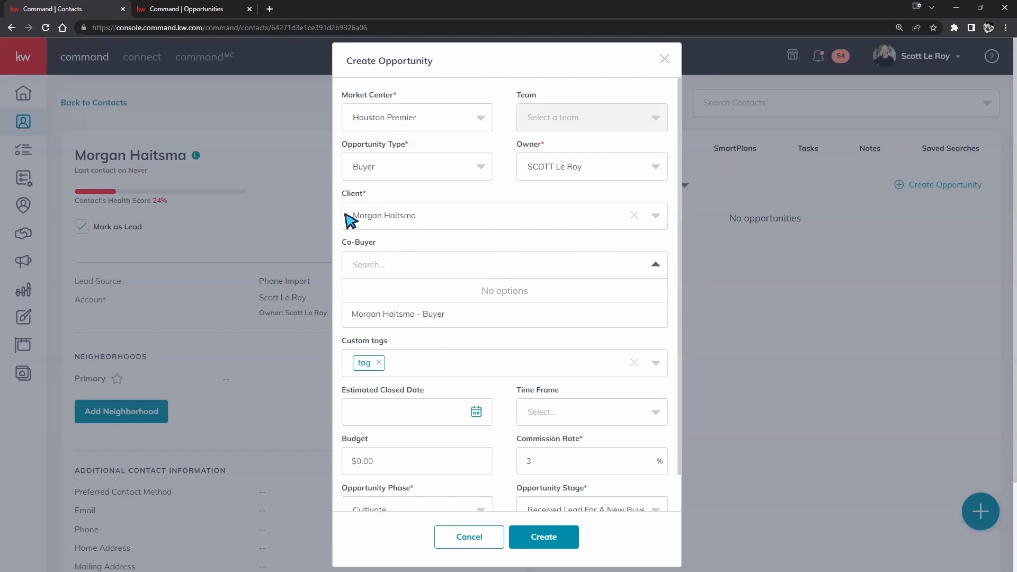
pyautogui.click(656, 268)
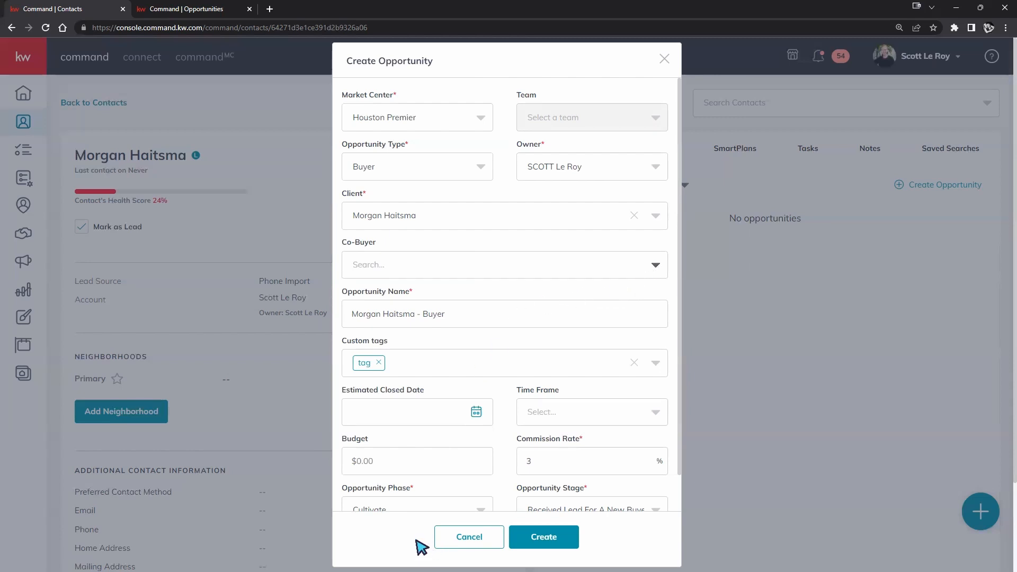
pyautogui.scroll(-3, 480, 339)
# - Create the Buyer opportunity and scroll back to the top of the contact page
pyautogui.click(544, 537)
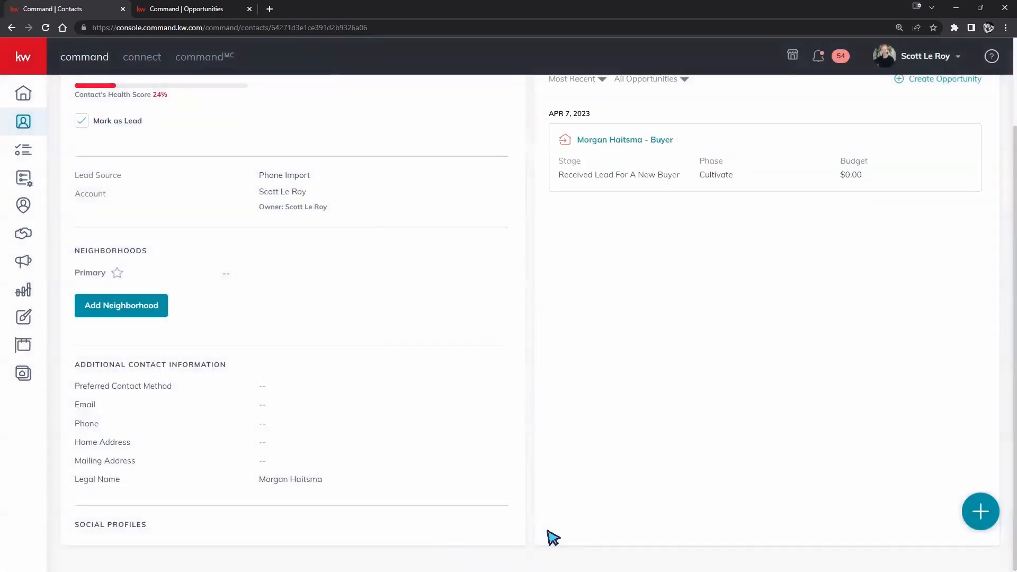
pyautogui.scroll(3, 713, 269)
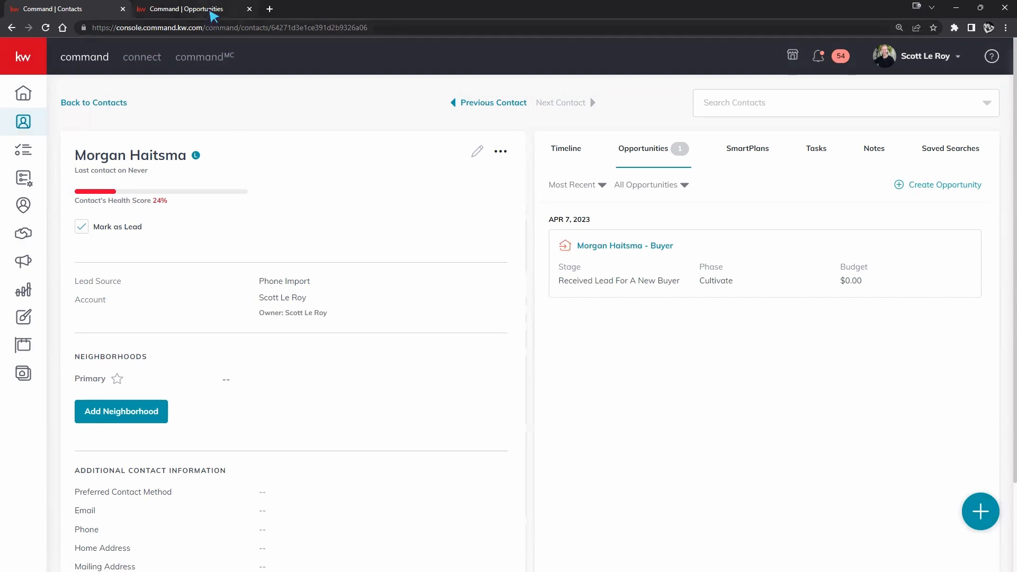
# - On the Opportunities page form, choose Houston Premier market center and select the contact as client
pyautogui.click(203, 18)
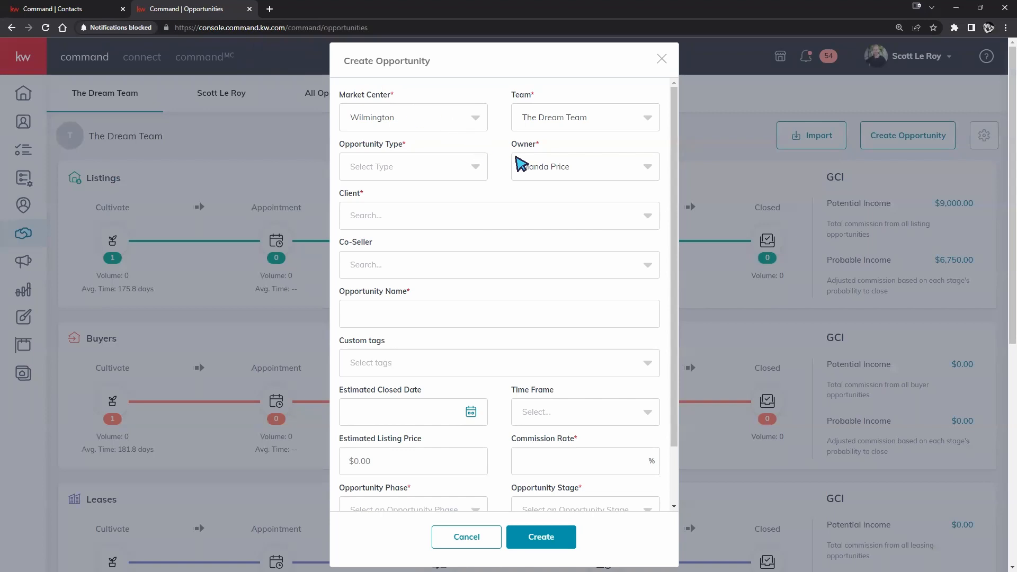
pyautogui.click(476, 118)
pyautogui.click(371, 141)
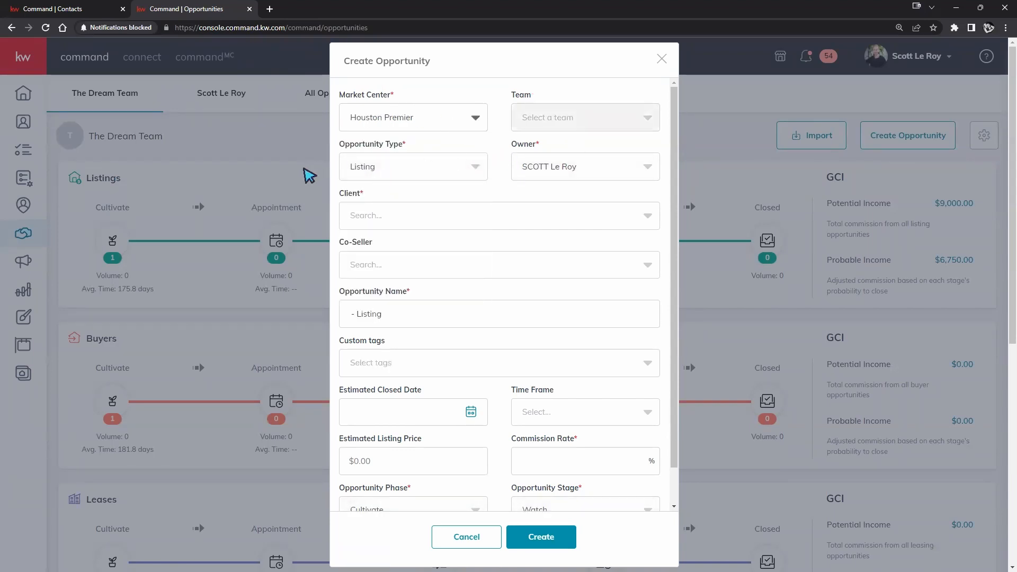
pyautogui.click(400, 212)
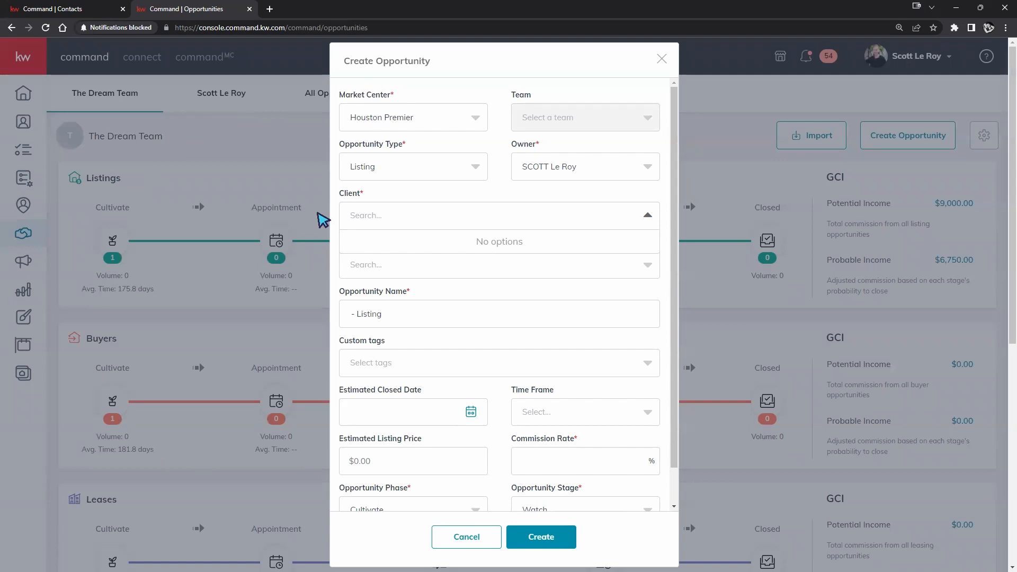
pyautogui.write('morgan')
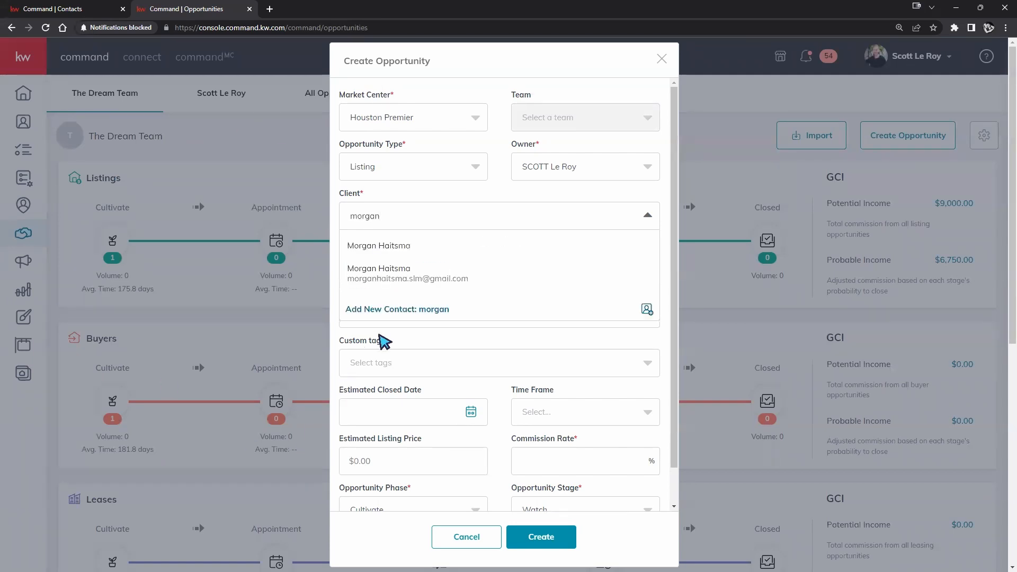
pyautogui.click(433, 249)
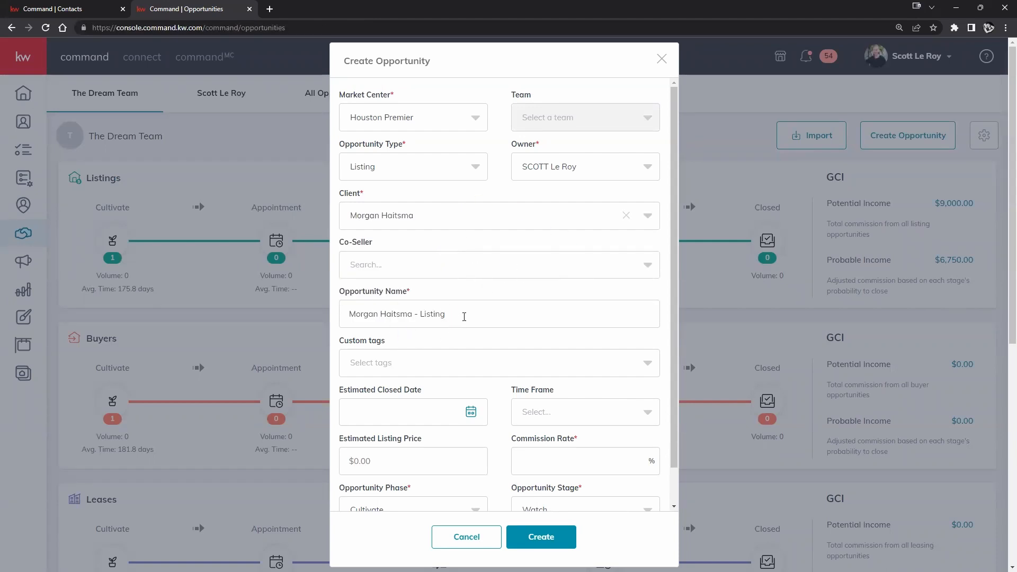
# - Rename the opportunity to '123 Main St' and enter a 3% commission rate
pyautogui.moveTo(464, 317); pyautogui.dragTo(335, 317)
pyautogui.write('123 Msin S')
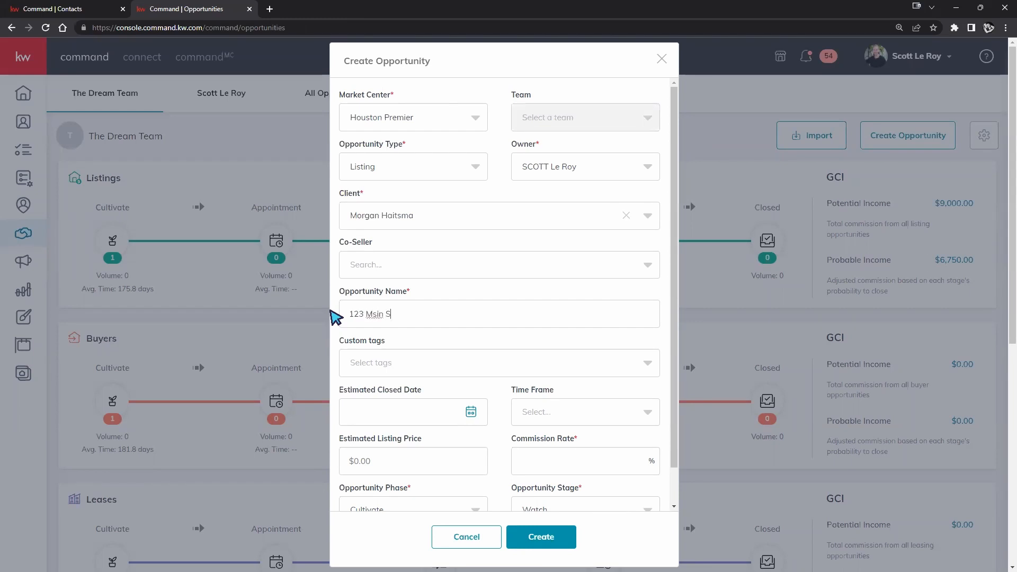
pyautogui.write('t')
pyautogui.click(377, 314)
pyautogui.press('BackSpace')
pyautogui.write('a')
pyautogui.scroll(-1, 520, 318)
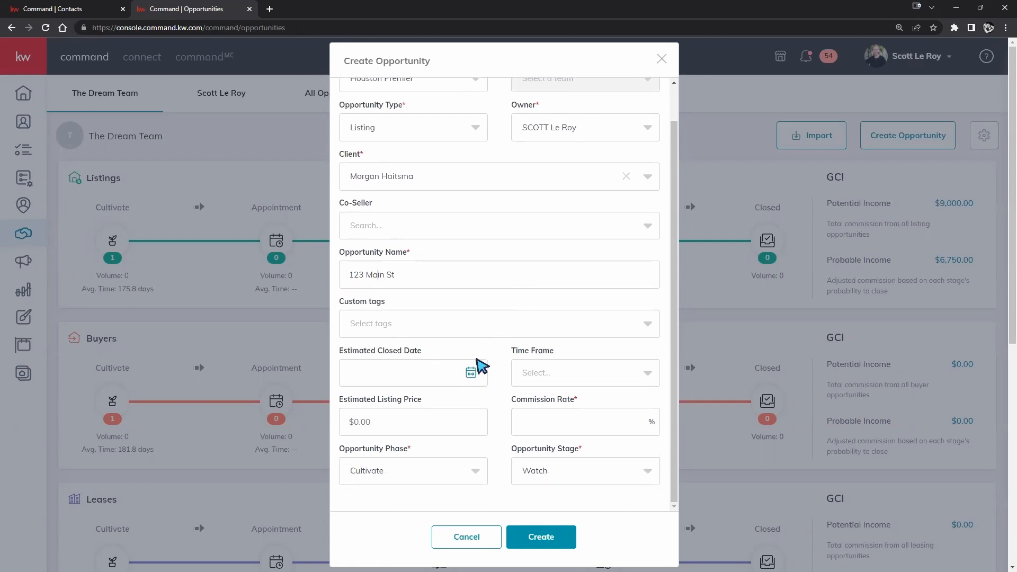
pyautogui.write('3')
# - Save the 123 Main St listing opportunity; the contact page now shows 2 opportunities
pyautogui.click(532, 536)
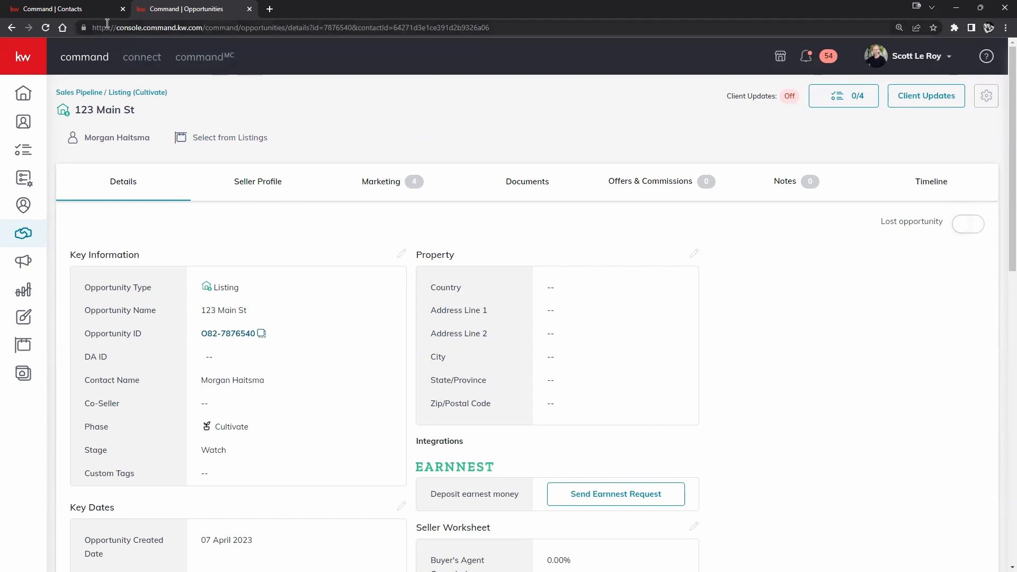
pyautogui.click(99, 10)
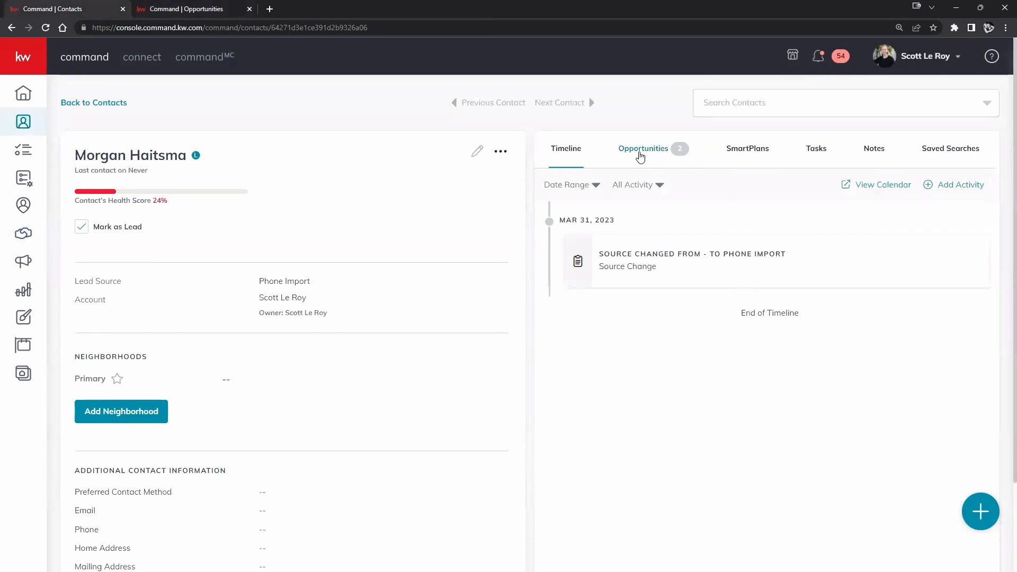
# - Check the contact's two opportunities, including 123 Main St, then bring up the Listings: Cultivate board
pyautogui.click(649, 158)
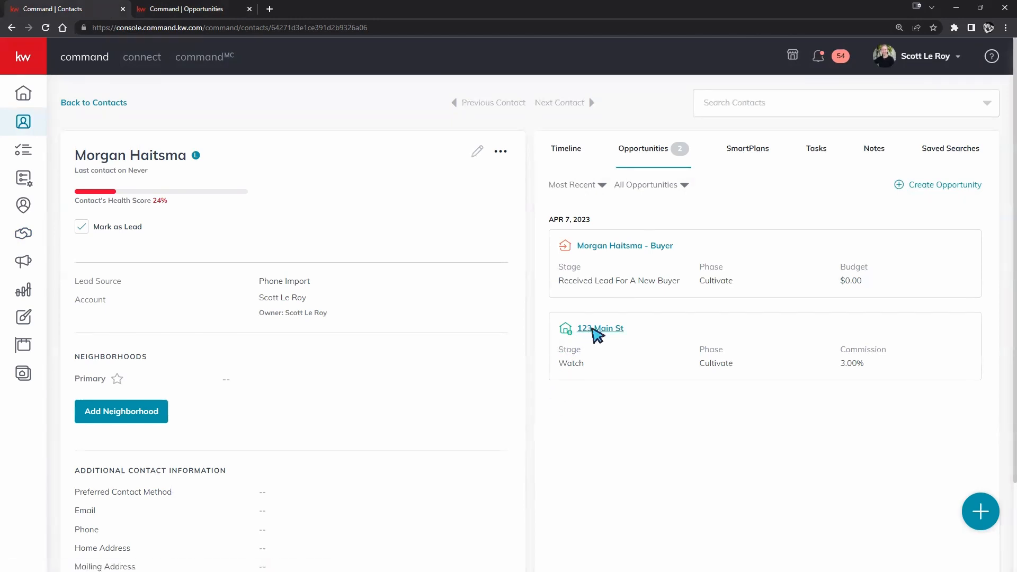
pyautogui.click(594, 335)
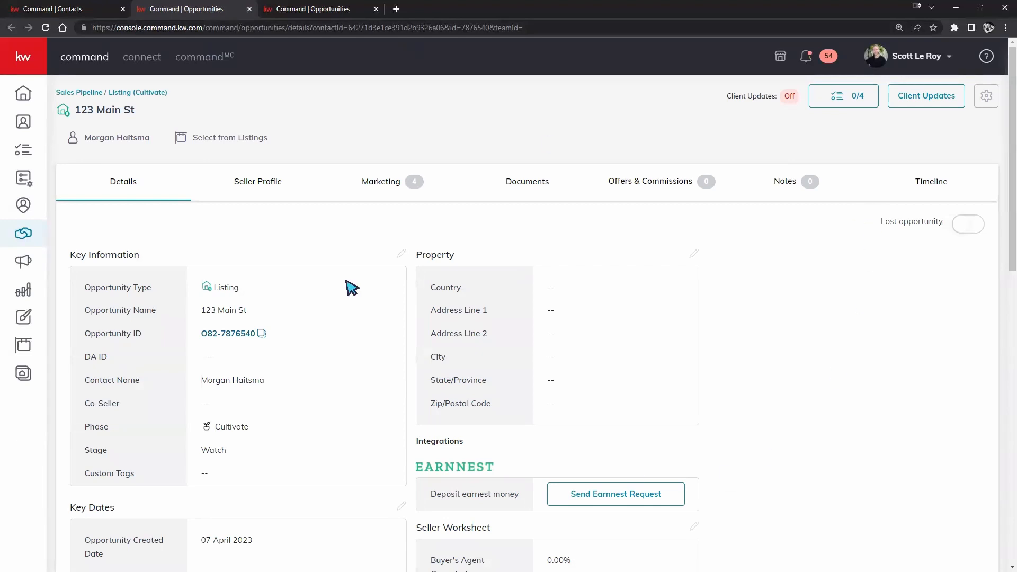
pyautogui.click(90, 11)
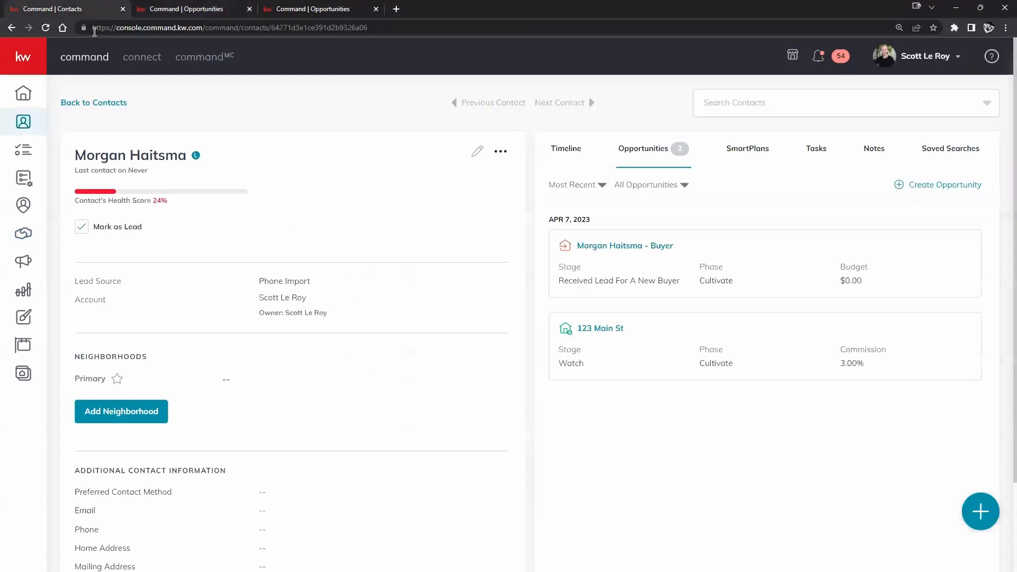
pyautogui.click(63, 102)
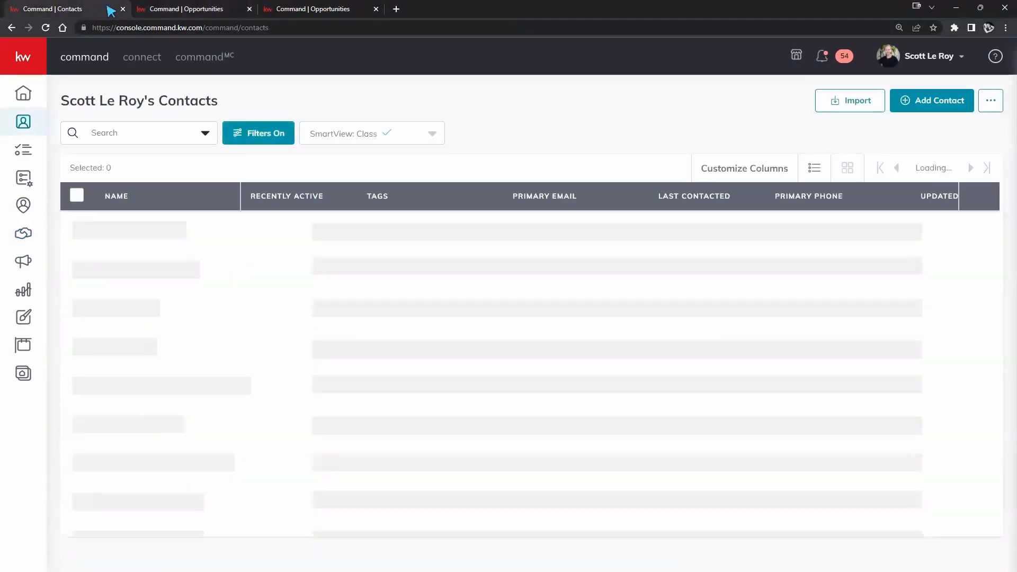
pyautogui.click(151, 9)
pyautogui.click(115, 93)
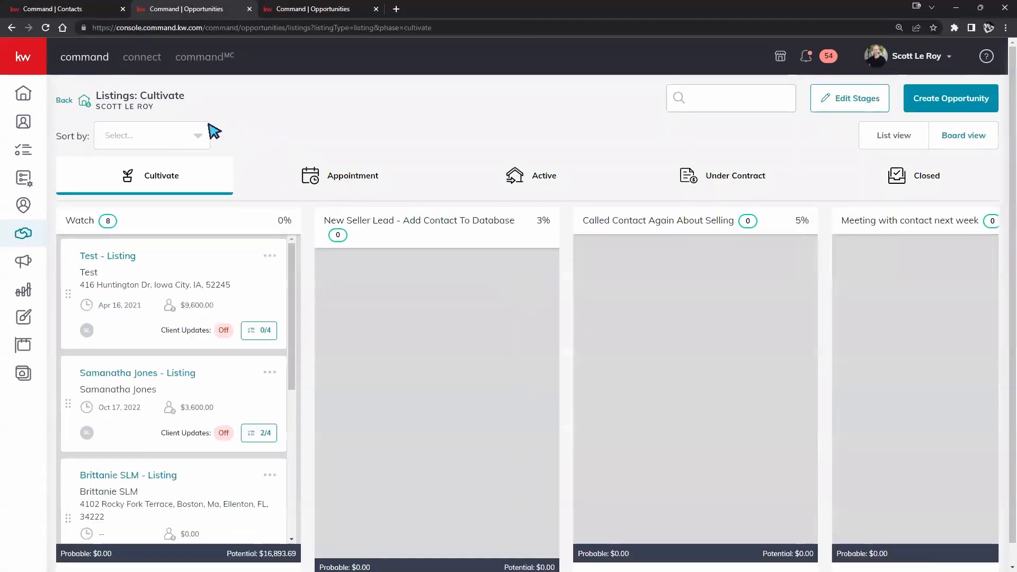
# - Go back to the Opportunities overview and scroll through the Listings, Buyers and Leases pipelines
pyautogui.click(66, 101)
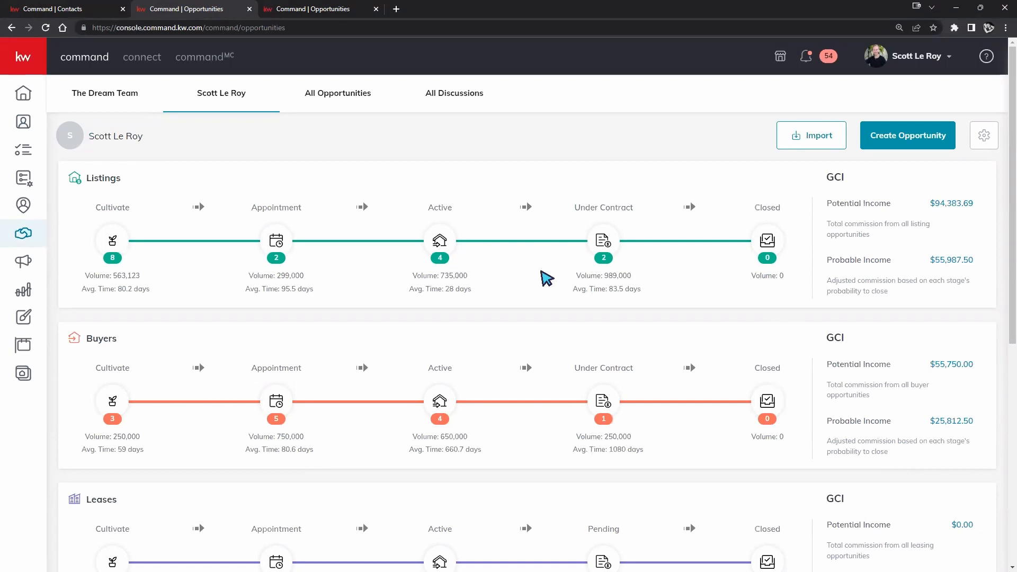
pyautogui.moveTo(46, 101)
pyautogui.scroll(-2, 422, 191)
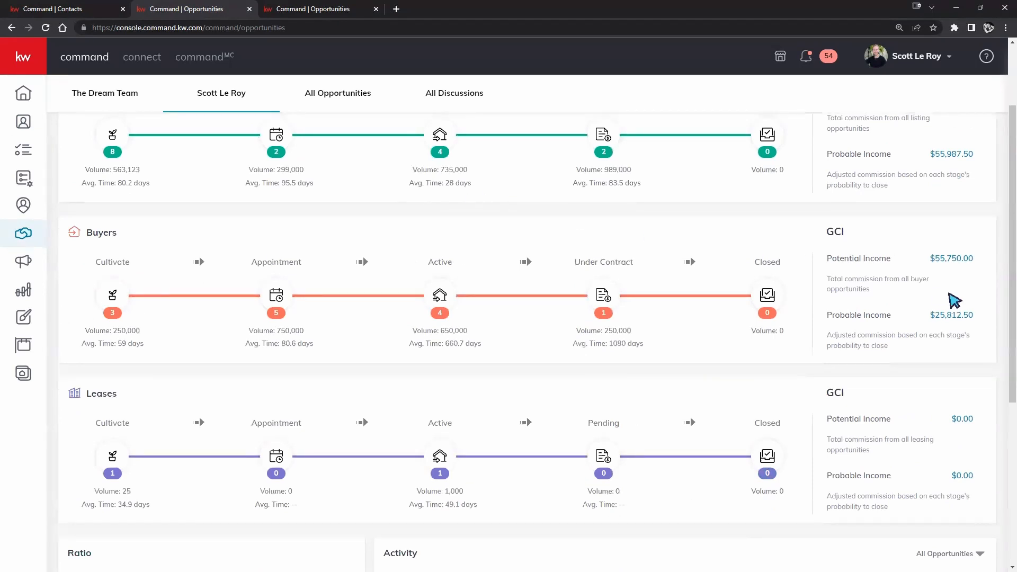
pyautogui.moveTo(1011, 283); pyautogui.dragTo(1003, 275)
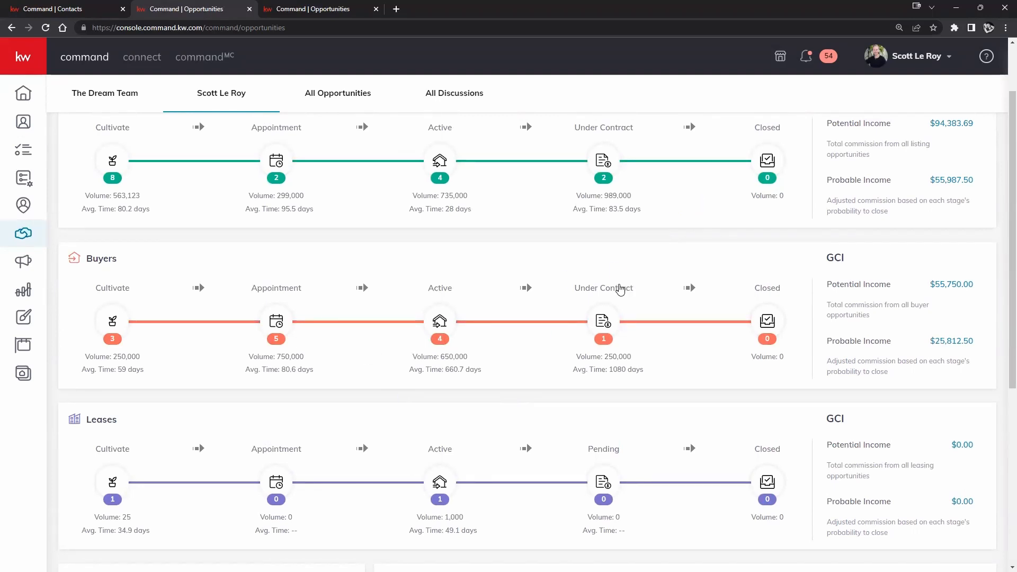
pyautogui.scroll(1, 495, 315)
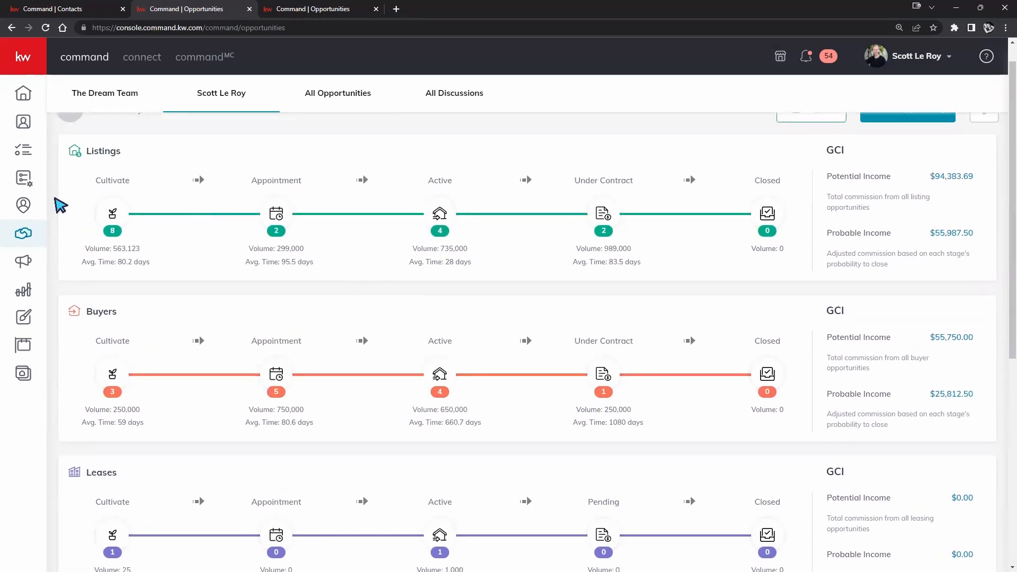
pyautogui.scroll(-1, 286, 352)
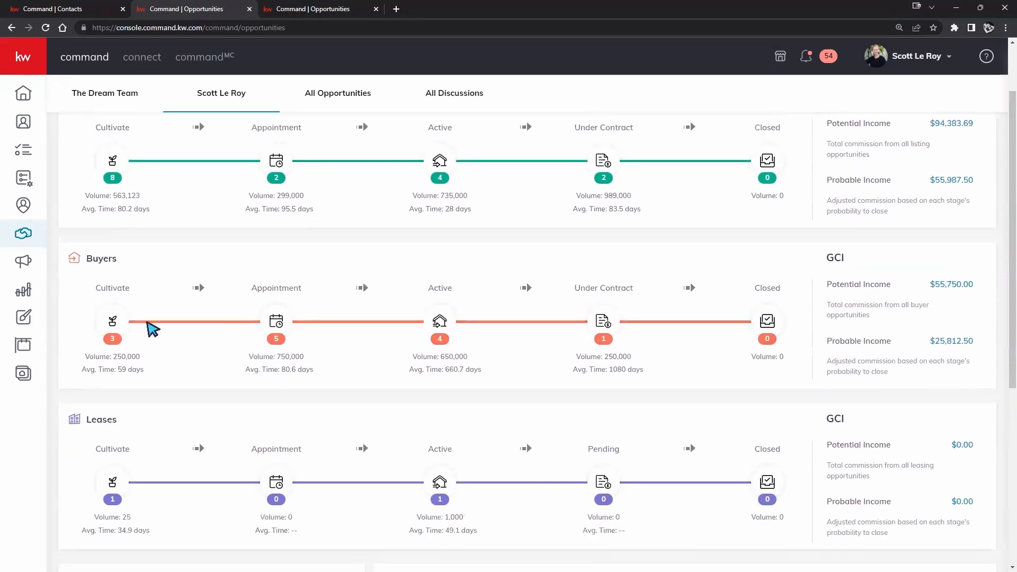
pyautogui.scroll(-2, 763, 344)
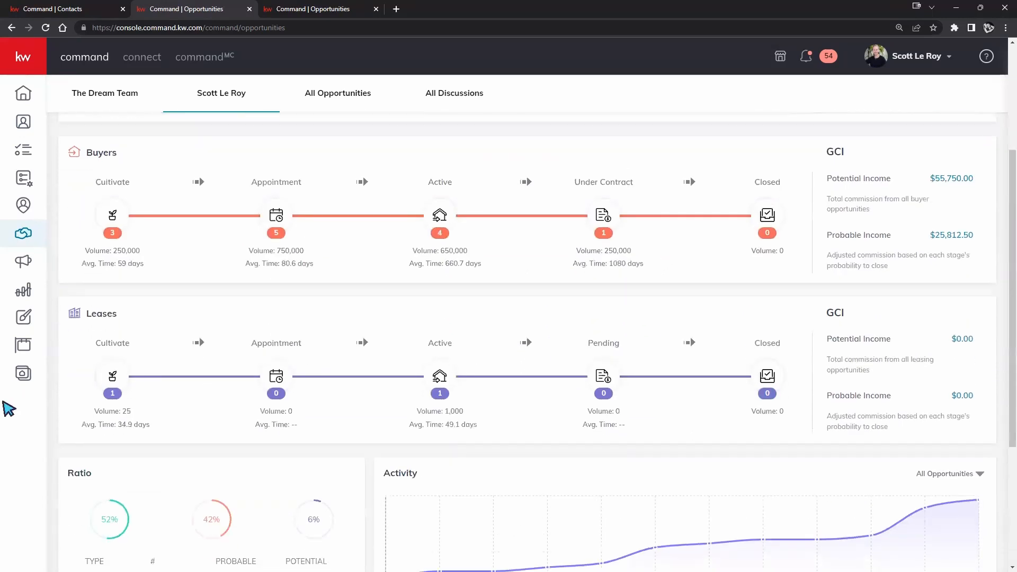
pyautogui.scroll(2, 646, 452)
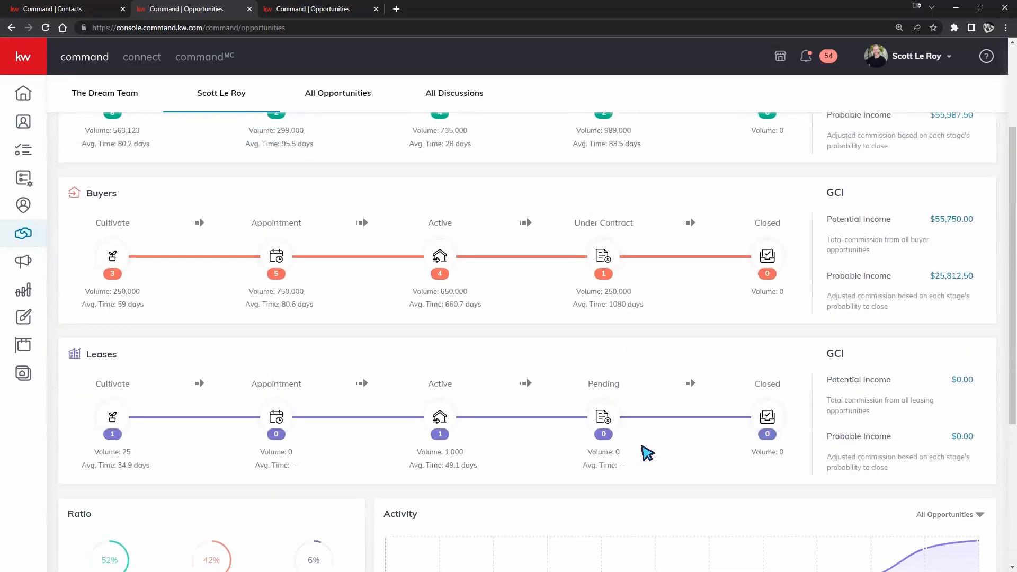
pyautogui.scroll(2, 643, 454)
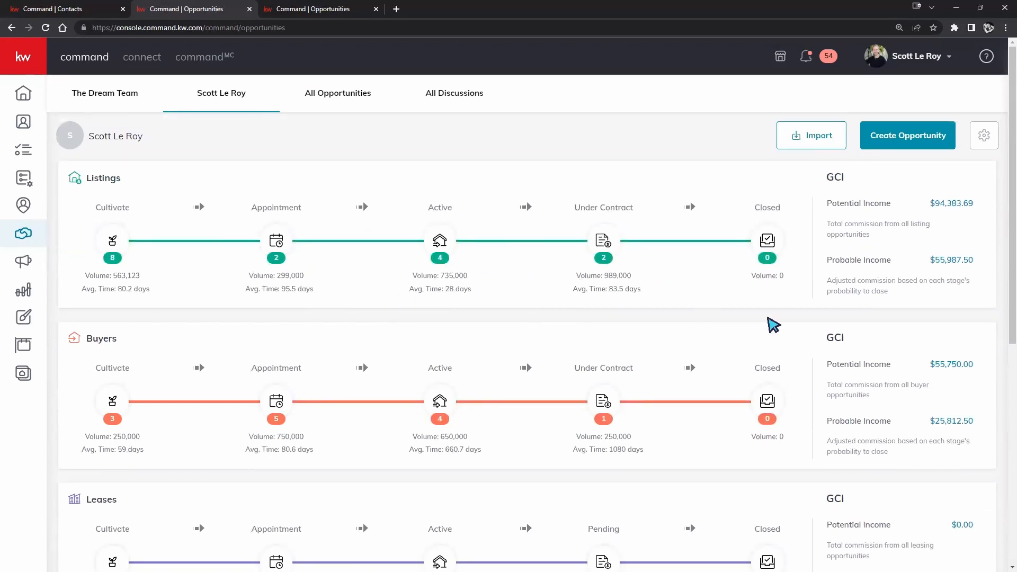
pyautogui.scroll(-1, 281, 217)
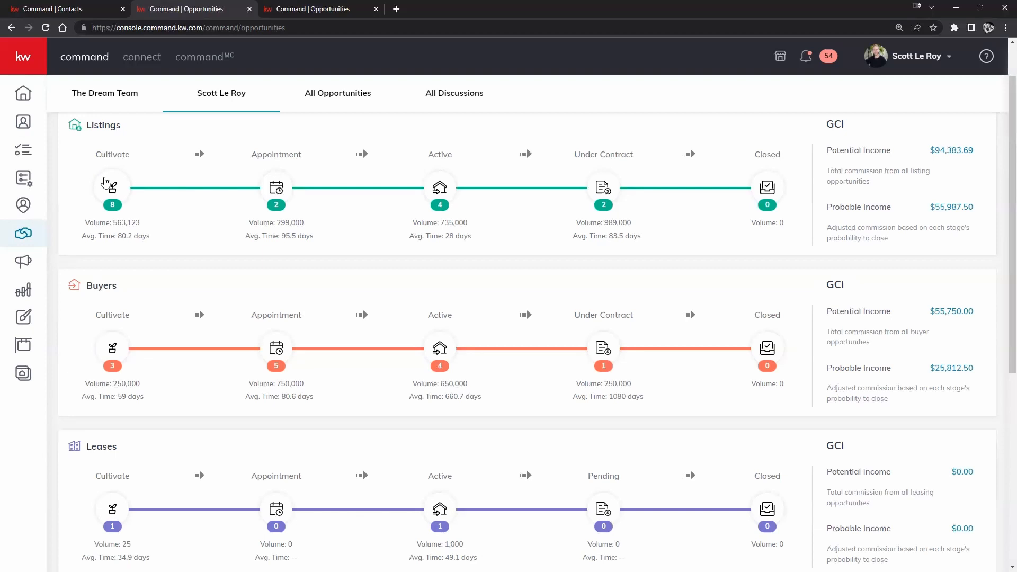
# - Open the Listings: Cultivate board showing 8 Watch opportunities totalling $16,893.69
pyautogui.click(104, 183)
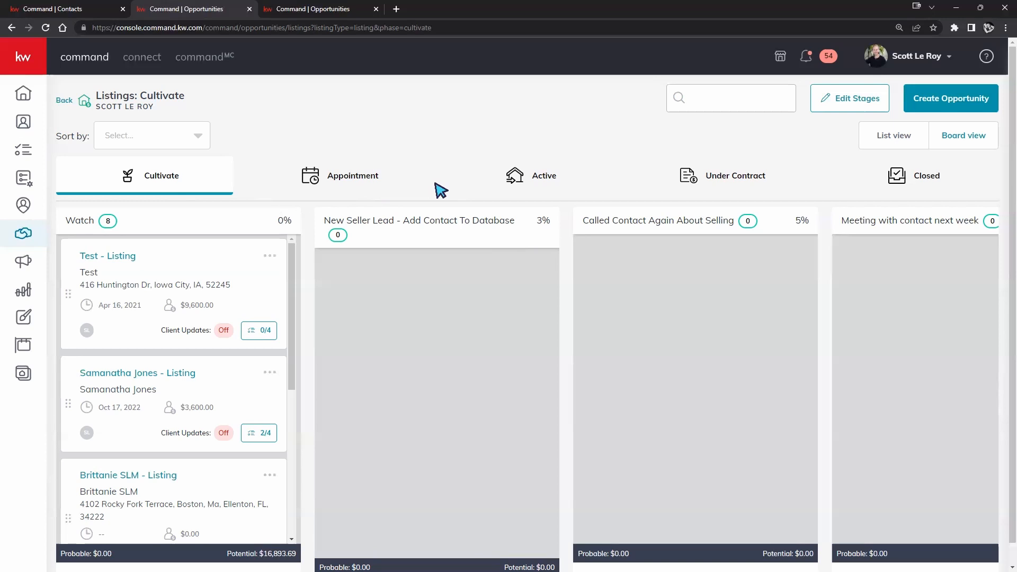
# - View the Active-phase listings, then go back to the Opportunities pipeline overview
pyautogui.click(542, 195)
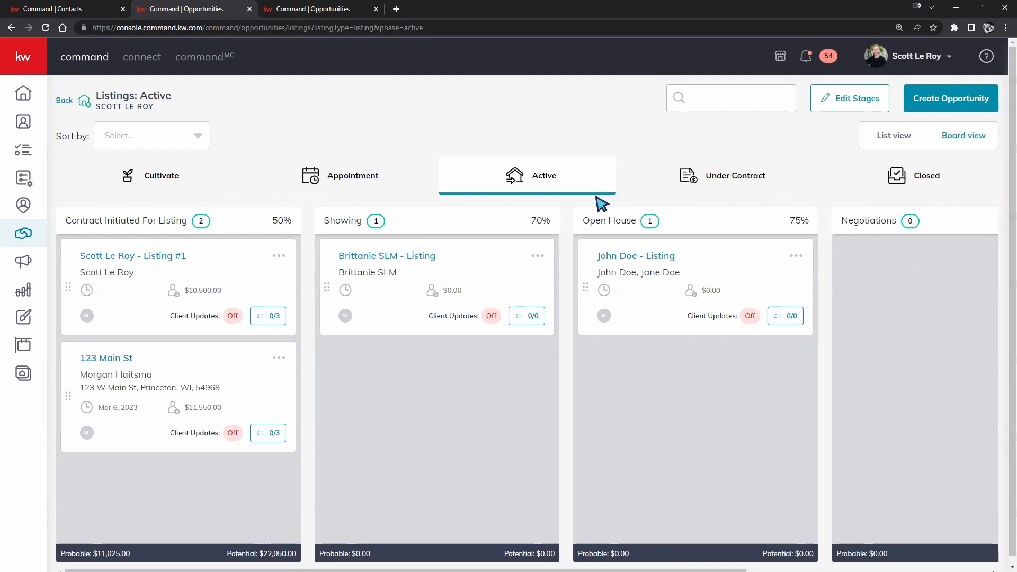
pyautogui.click(62, 106)
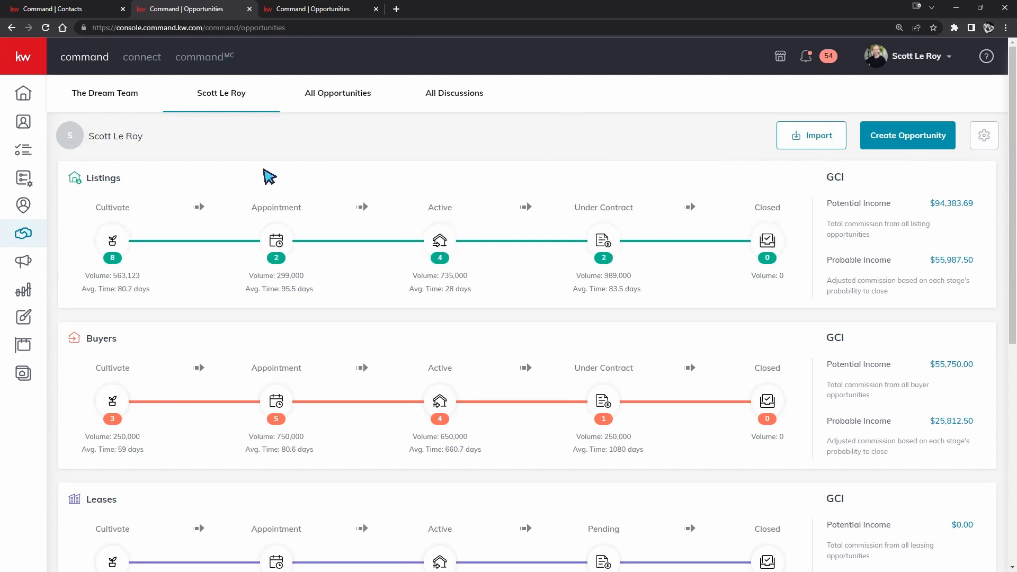
pyautogui.click(111, 242)
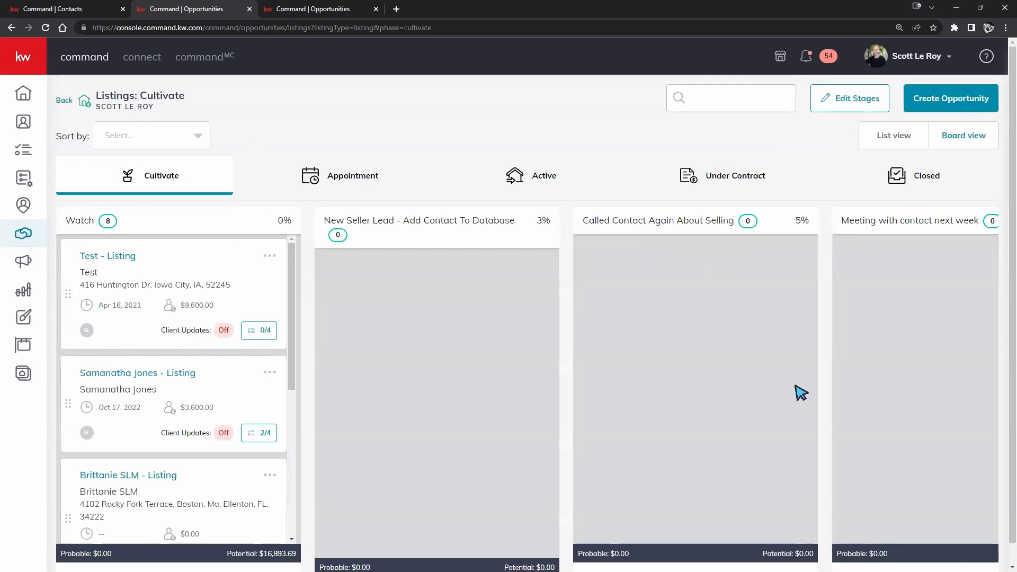
pyautogui.click(62, 101)
pyautogui.click(276, 240)
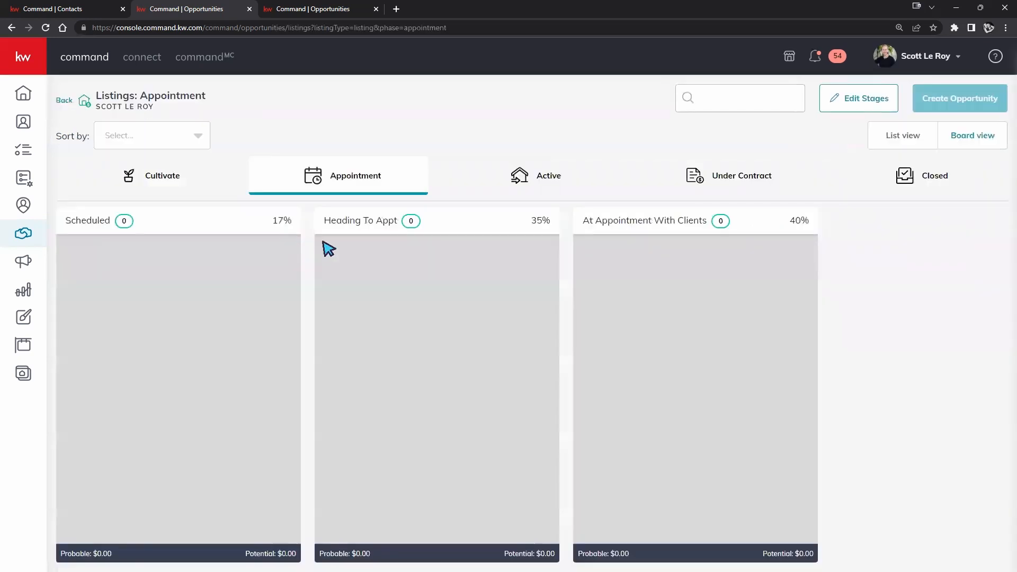
pyautogui.click(64, 101)
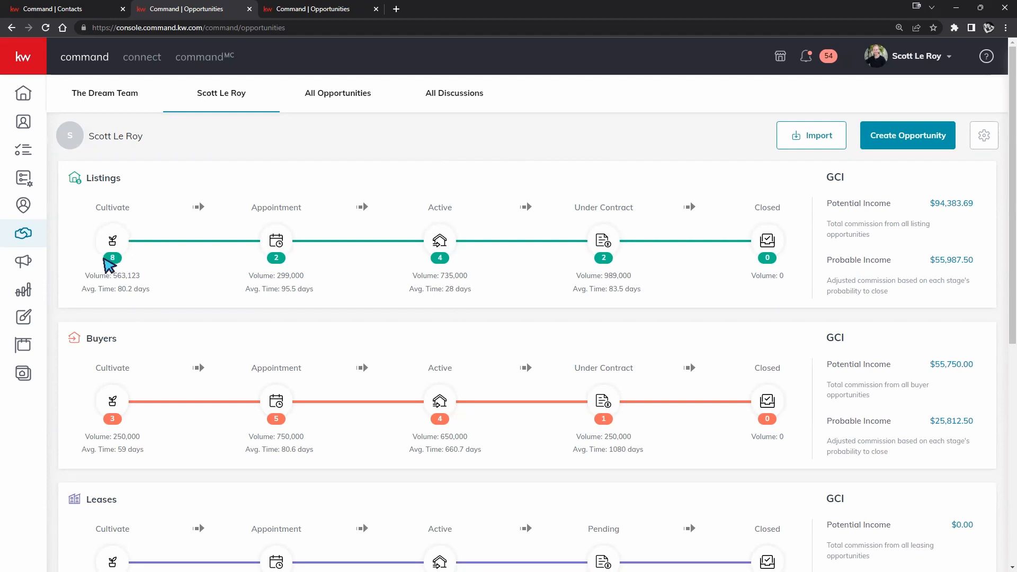
pyautogui.scroll(-2, 136, 296)
pyautogui.scroll(-1, 135, 339)
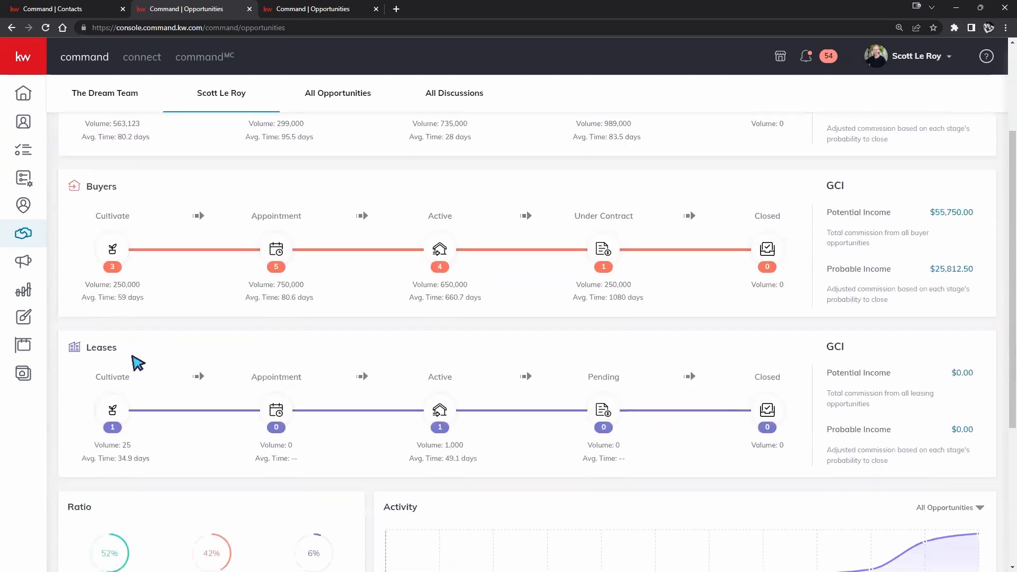
pyautogui.scroll(3, 294, 392)
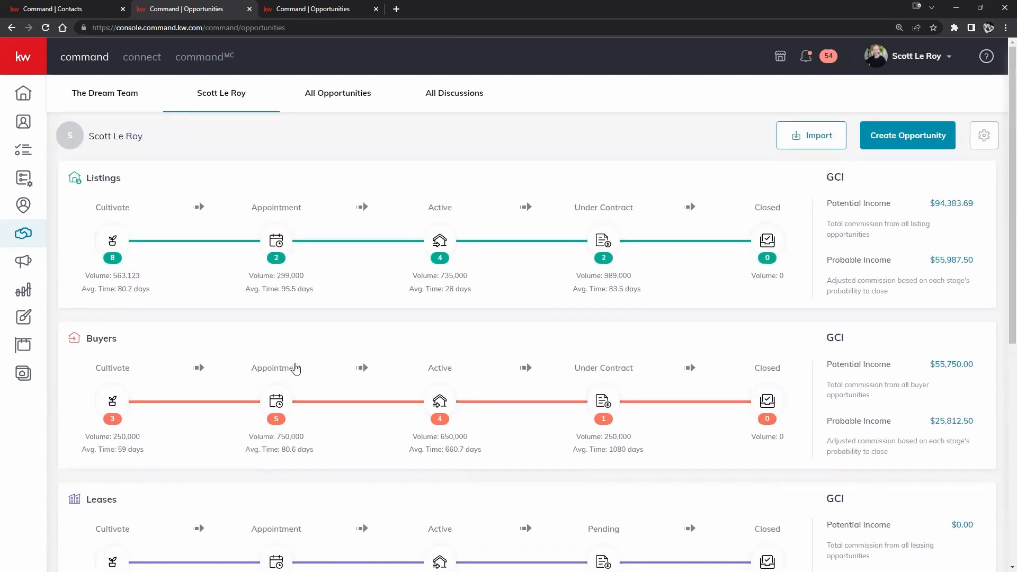
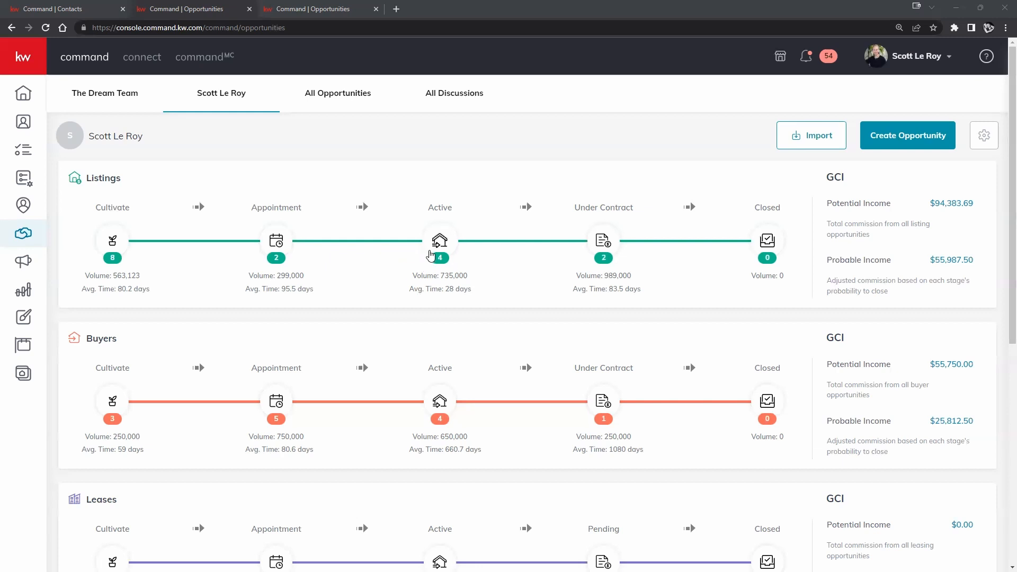
# - Scroll up and down the Opportunities dashboard to review the pipelines and Ratio table
pyautogui.scroll(-2, 524, 286)
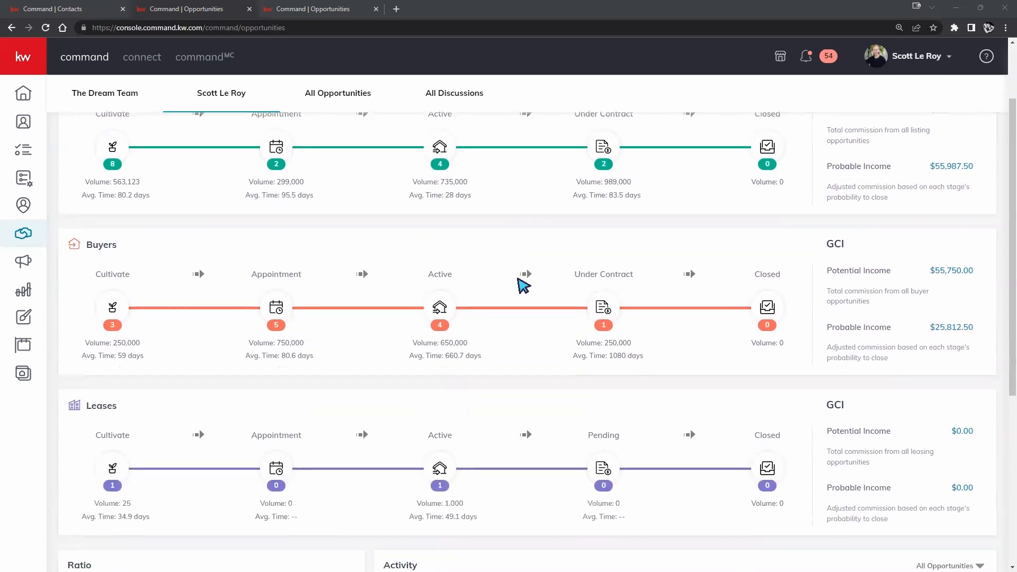
pyautogui.scroll(-5, 523, 287)
pyautogui.scroll(1, 589, 244)
pyautogui.scroll(1, 671, 263)
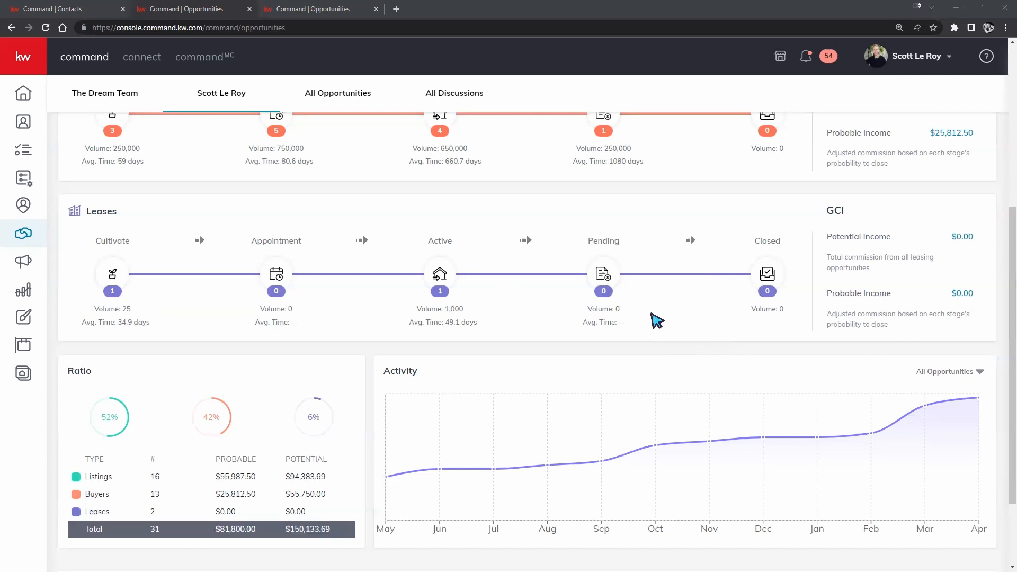
pyautogui.scroll(5, 817, 292)
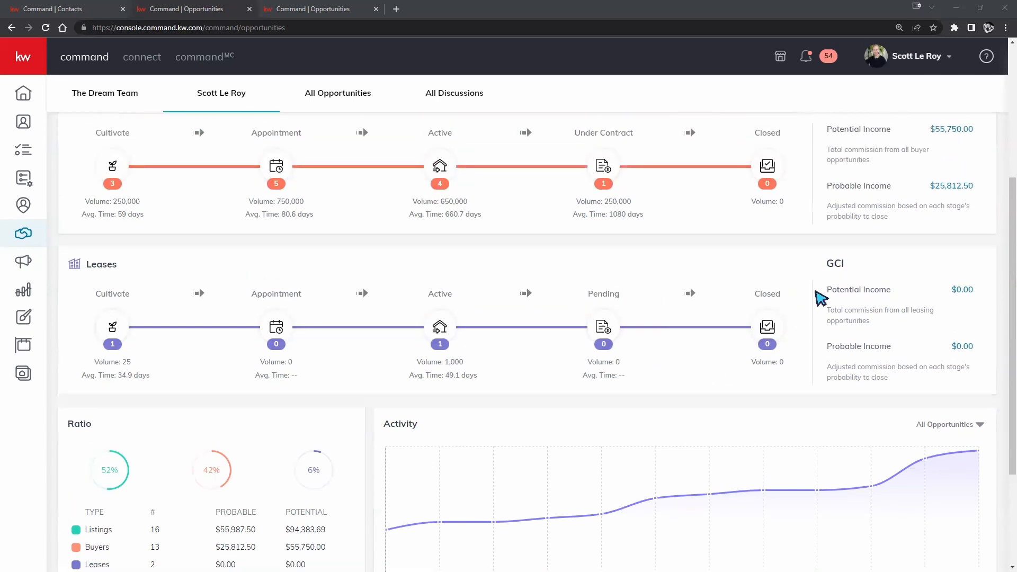
pyautogui.scroll(-6, 588, 265)
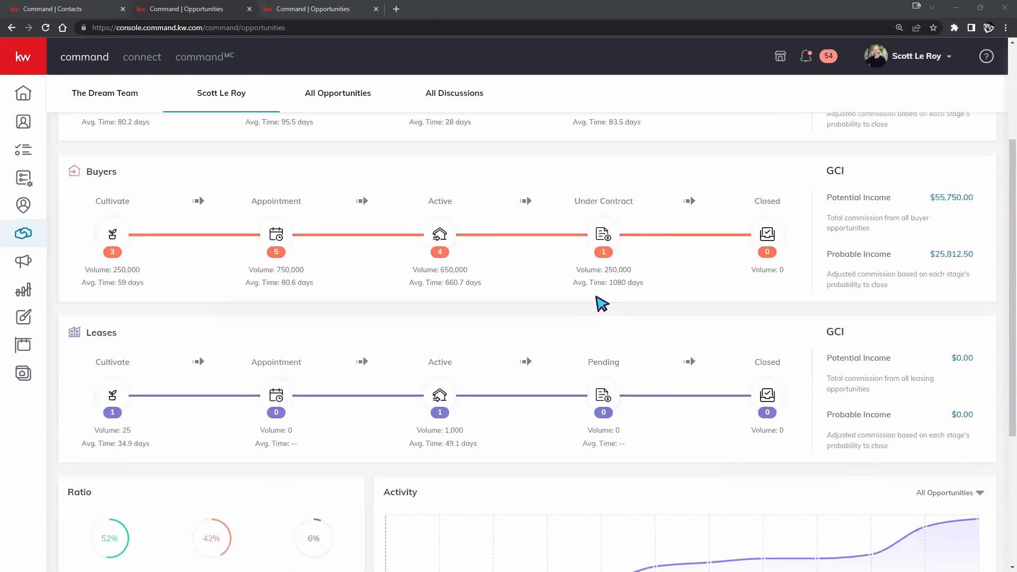
pyautogui.scroll(-1, 605, 280)
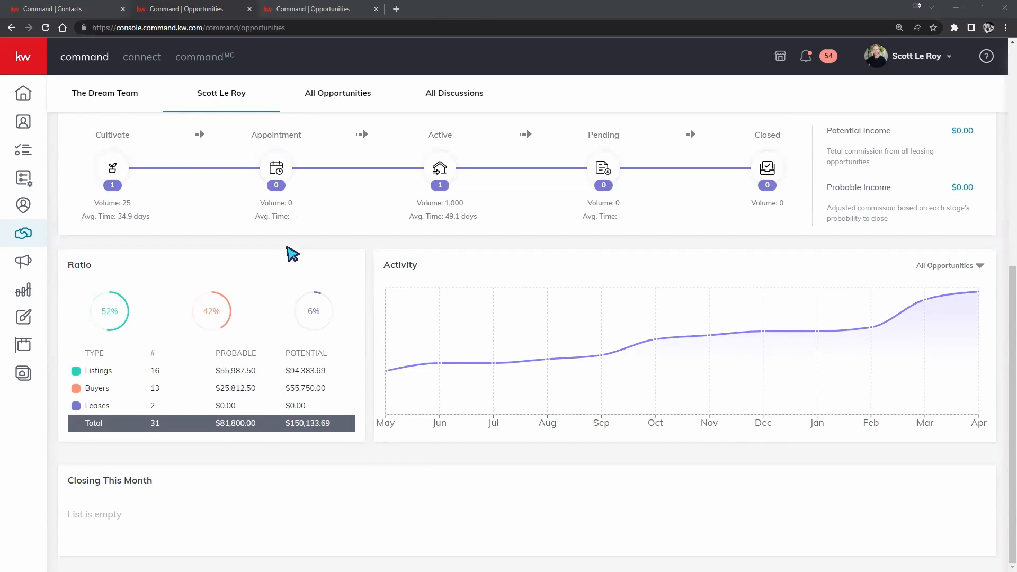
pyautogui.moveTo(695, 372)
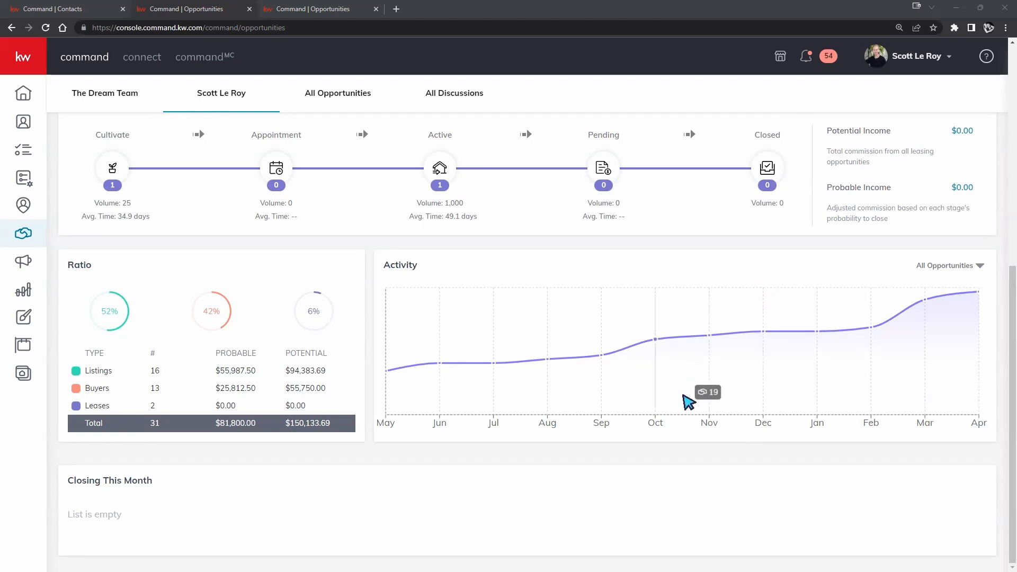
pyautogui.scroll(4, 708, 422)
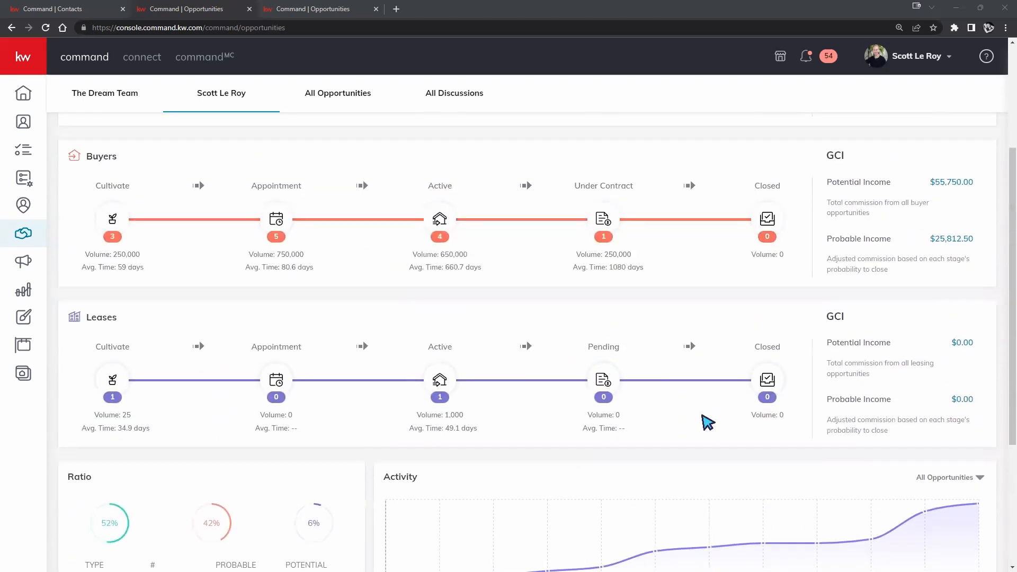
pyautogui.scroll(2, 708, 421)
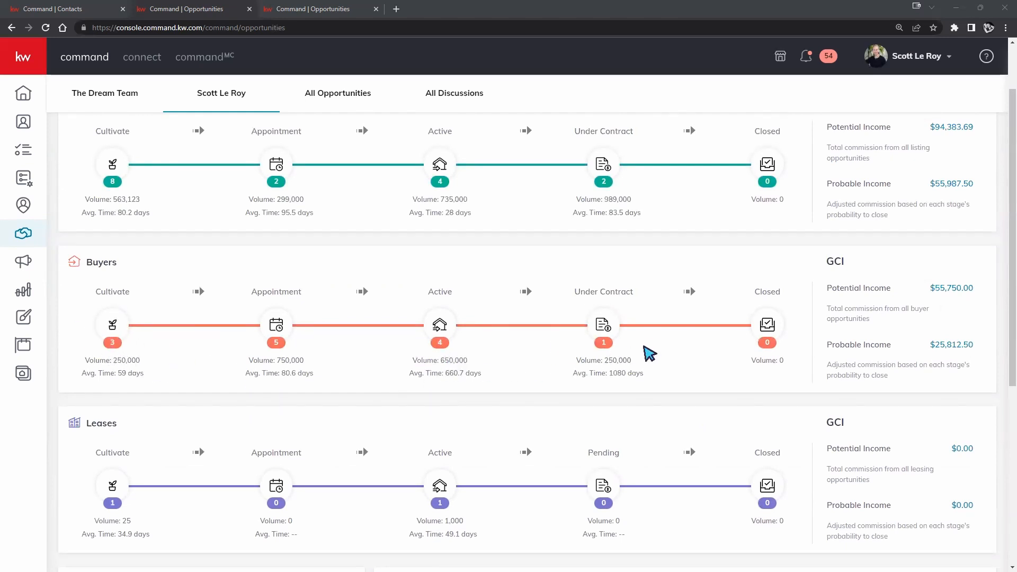
pyautogui.scroll(-5, 659, 350)
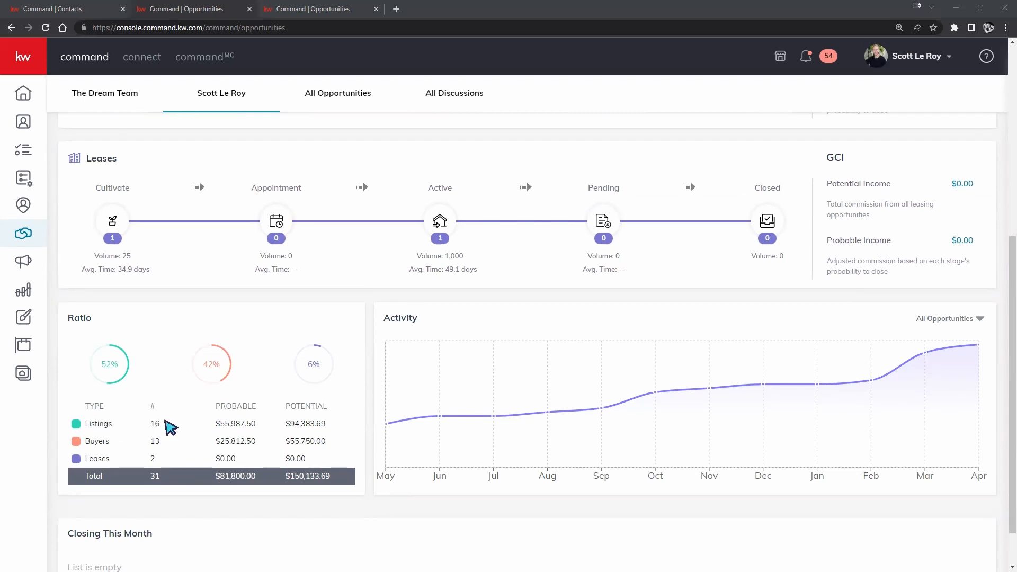
# - Highlight Ratio figures: 16 listings, $55,987.50 probable, $94,383.69 potential, 13 buyers; clear the highlight
pyautogui.moveTo(166, 421); pyautogui.dragTo(150, 420)
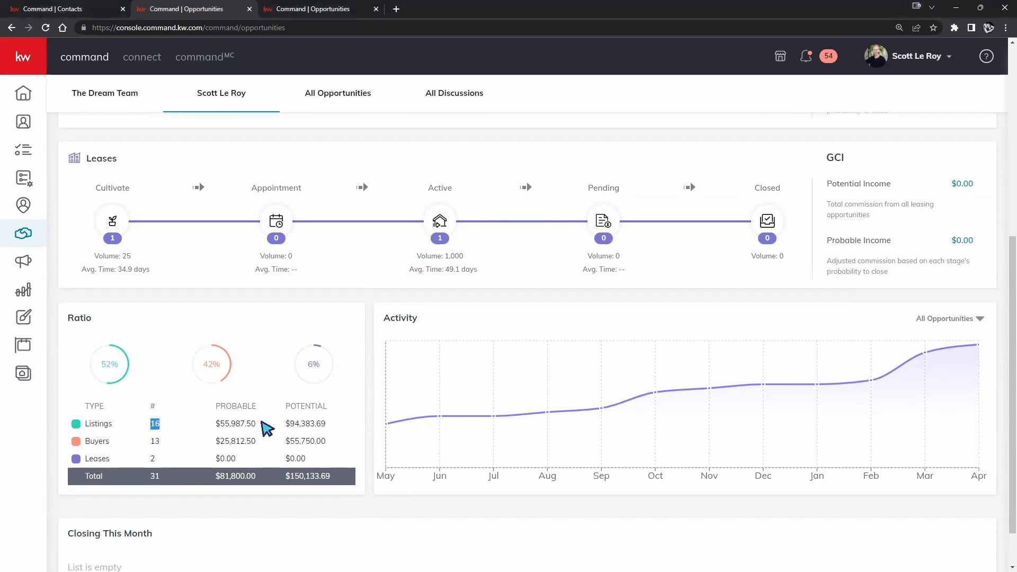
pyautogui.moveTo(261, 421); pyautogui.dragTo(225, 427)
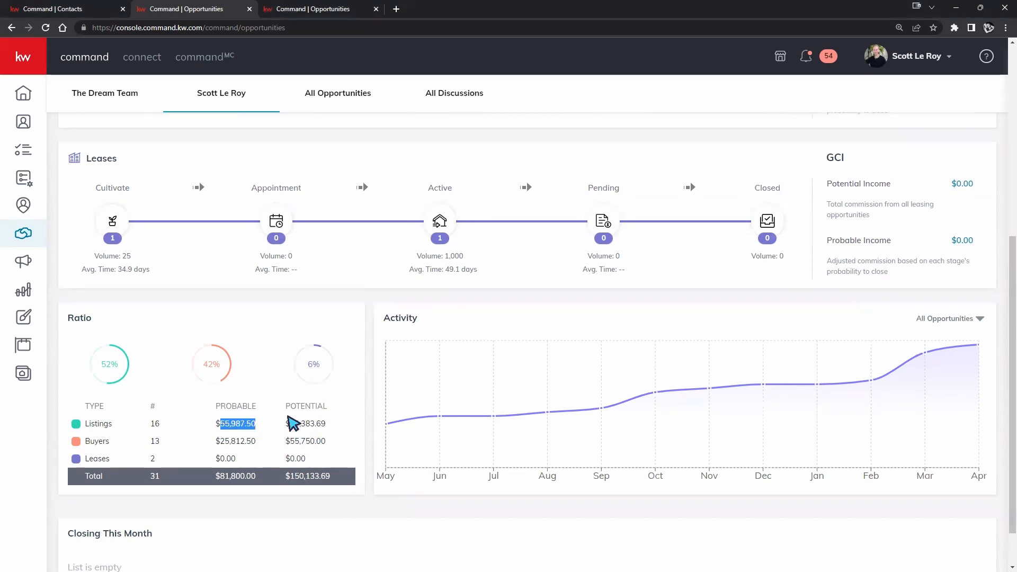
pyautogui.moveTo(288, 422); pyautogui.dragTo(333, 423)
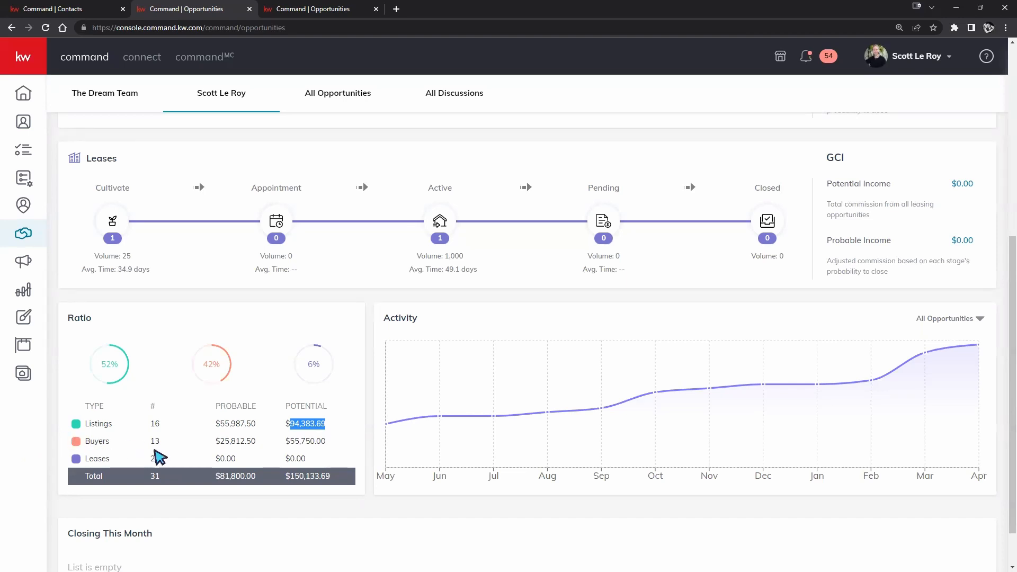
pyautogui.moveTo(166, 441); pyautogui.dragTo(154, 423)
pyautogui.click(159, 430)
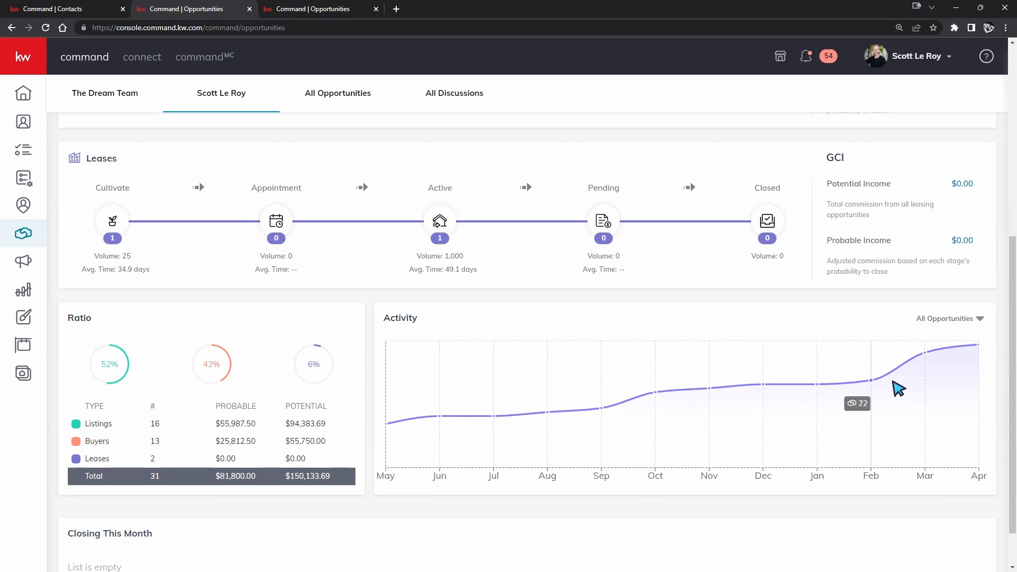
# - Preview the Activity chart for Listing only, then set it back to All Opportunities
pyautogui.click(962, 323)
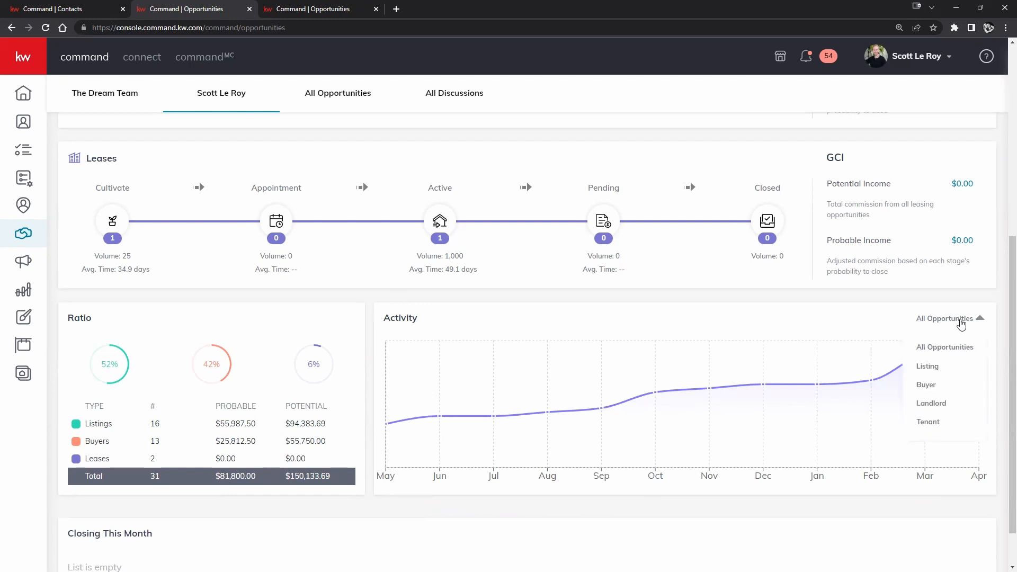
pyautogui.click(957, 369)
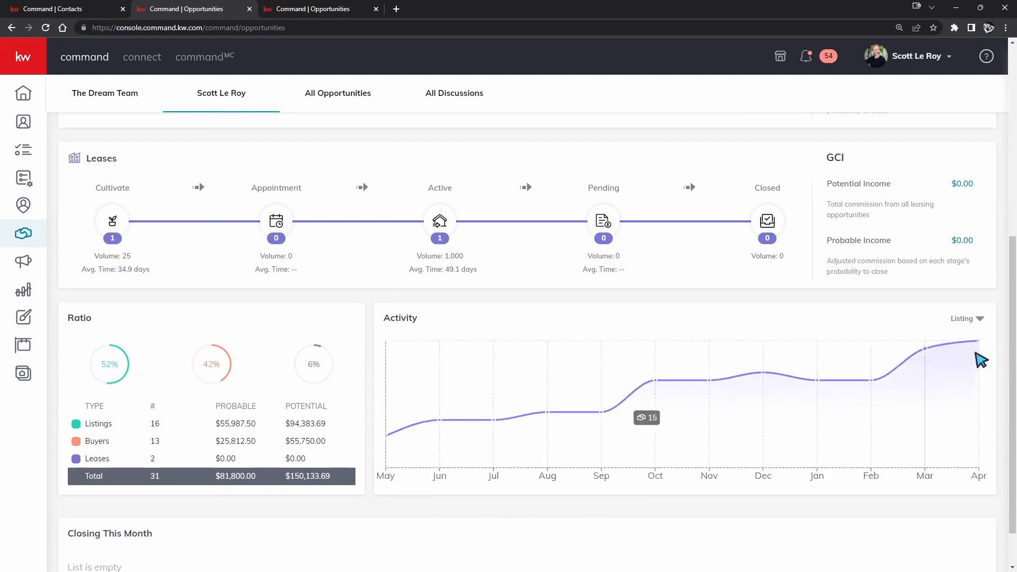
pyautogui.click(962, 320)
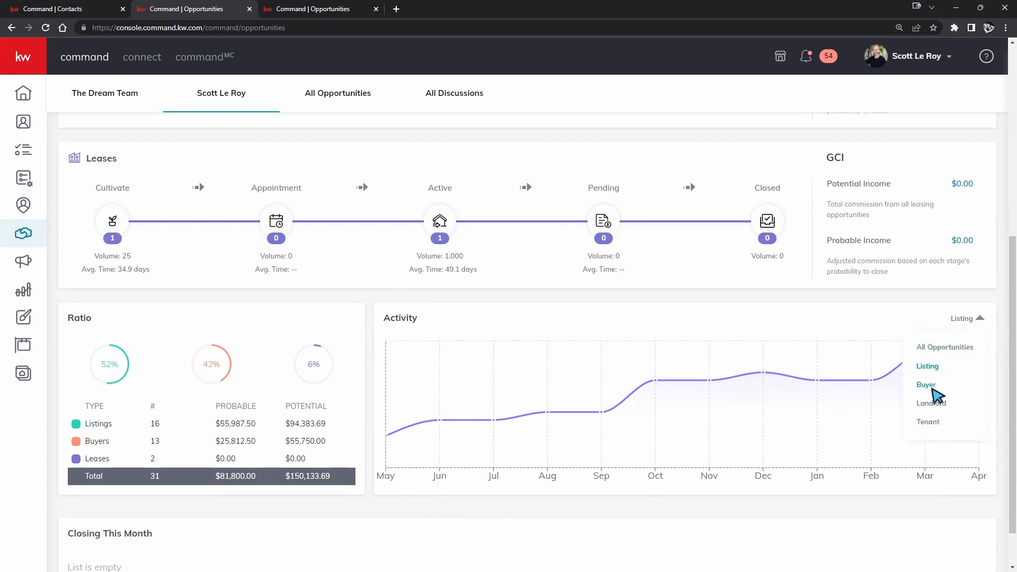
pyautogui.click(973, 349)
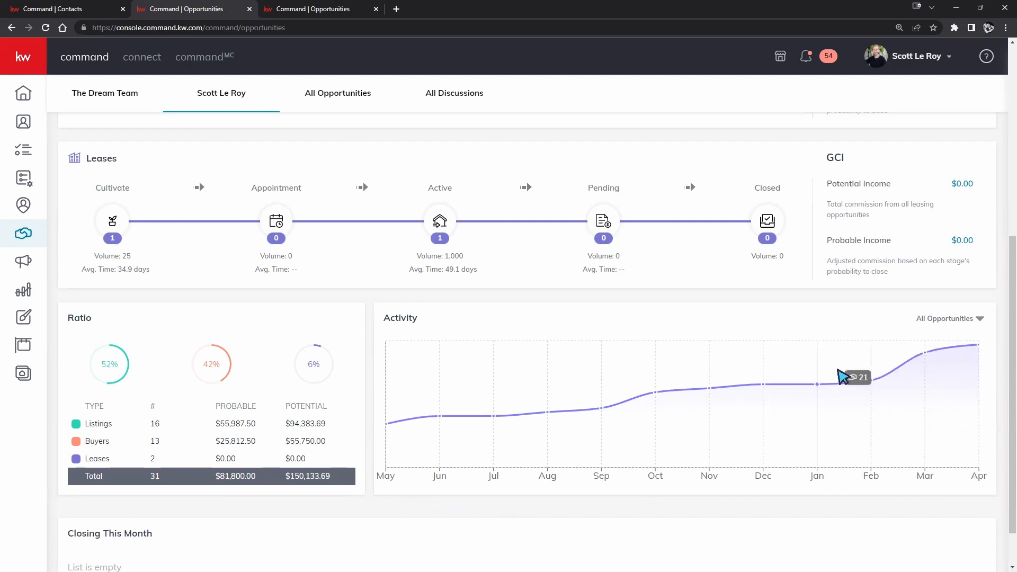
pyautogui.scroll(-1, 851, 408)
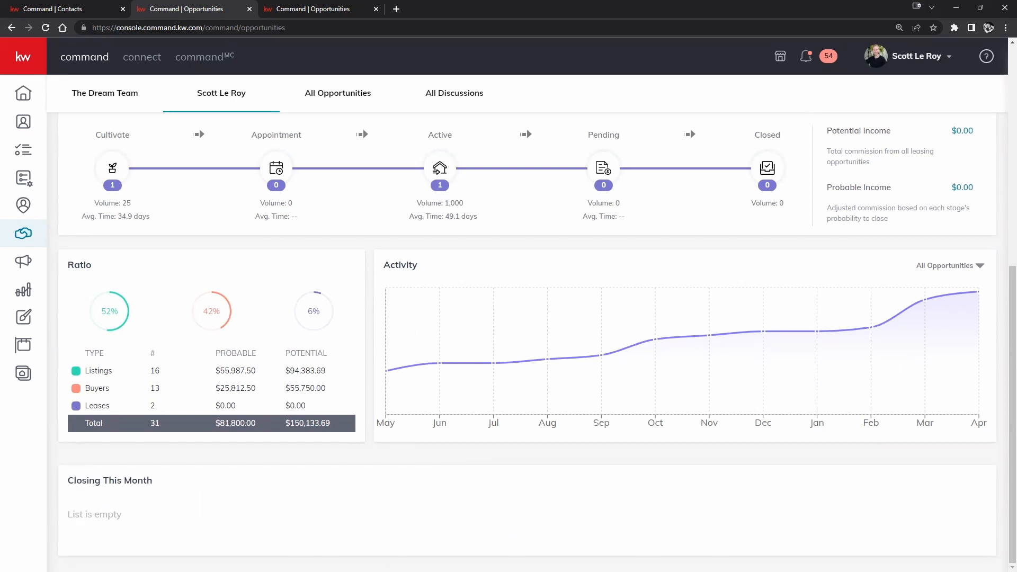
pyautogui.scroll(1, 514, 537)
pyautogui.scroll(-1, 515, 537)
pyautogui.scroll(8, 633, 554)
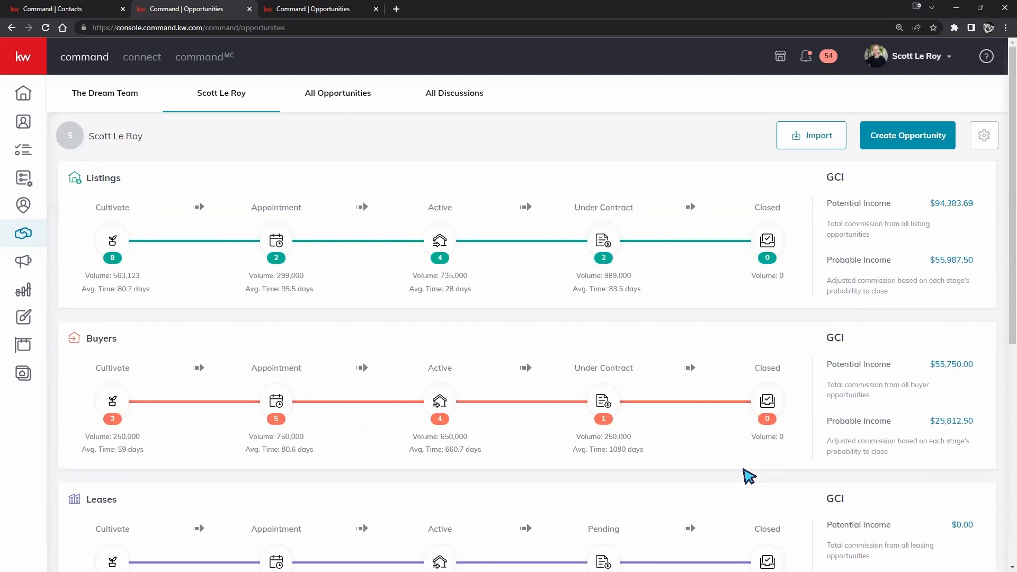
pyautogui.click(899, 136)
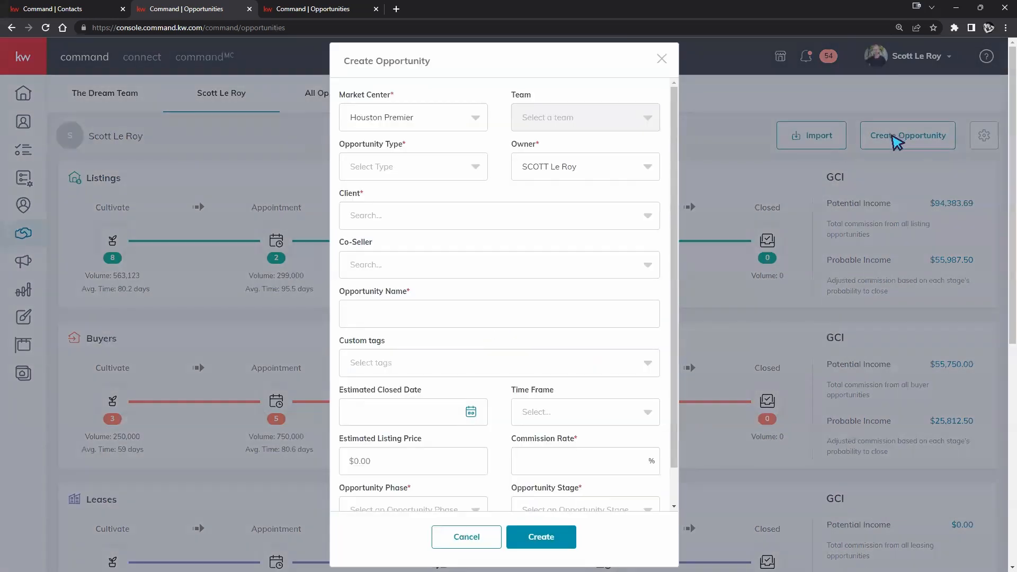
pyautogui.click(662, 59)
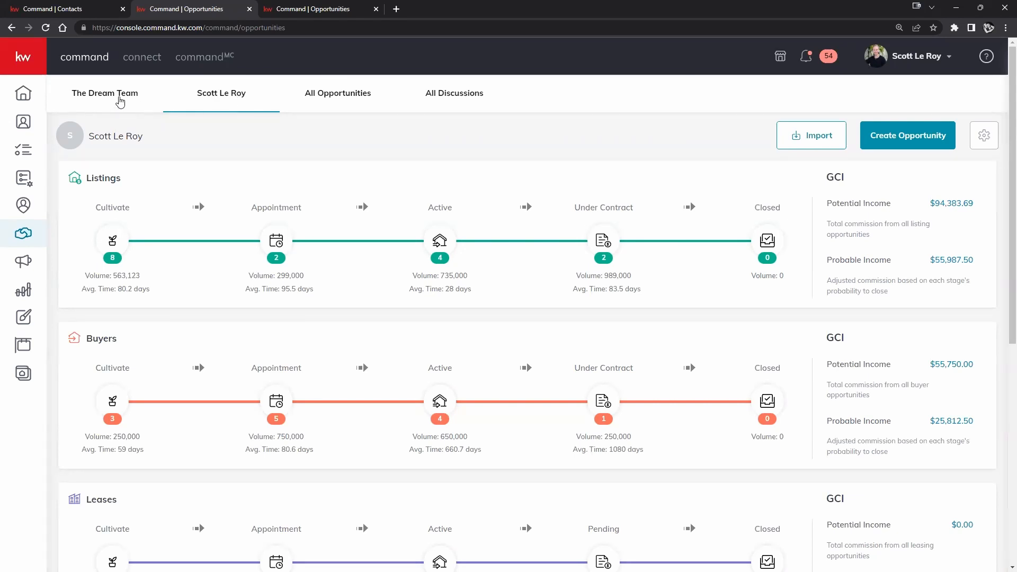
# - Compare The Dream Team and personal pipeline views, ending on The Dream Team
pyautogui.click(121, 98)
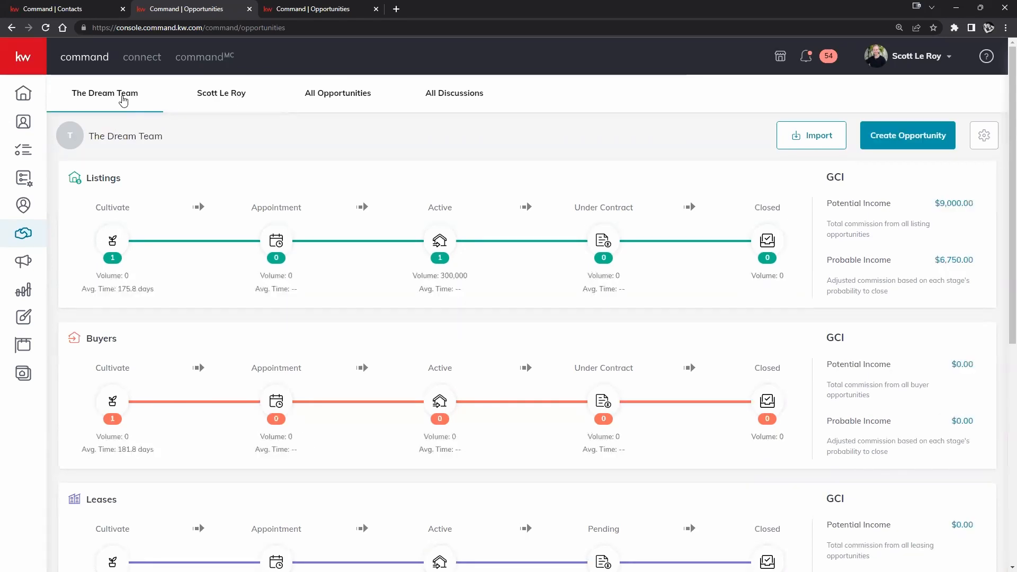
pyautogui.click(222, 101)
pyautogui.click(96, 97)
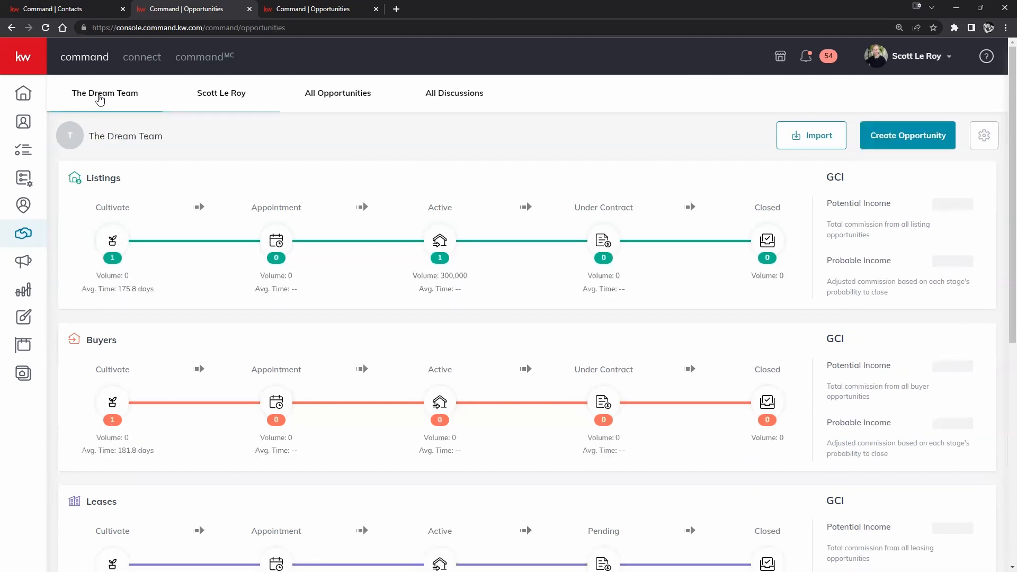
pyautogui.click(220, 97)
pyautogui.click(89, 98)
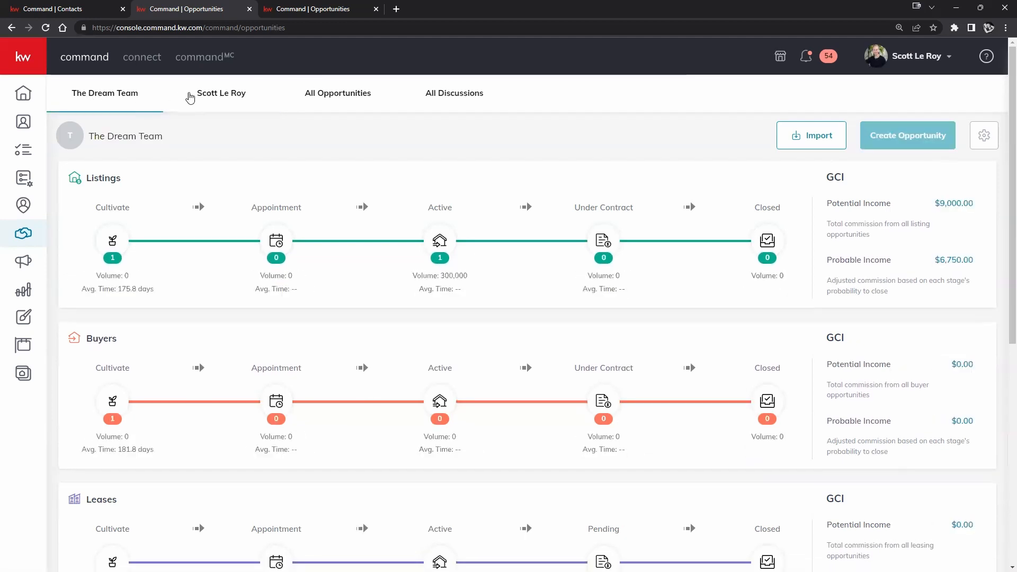
pyautogui.click(234, 99)
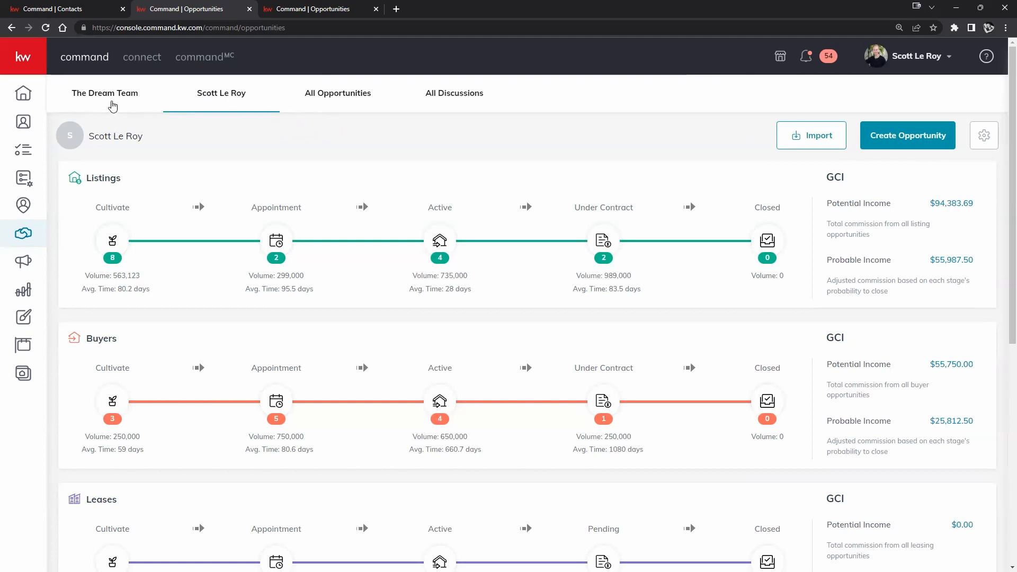
pyautogui.click(113, 105)
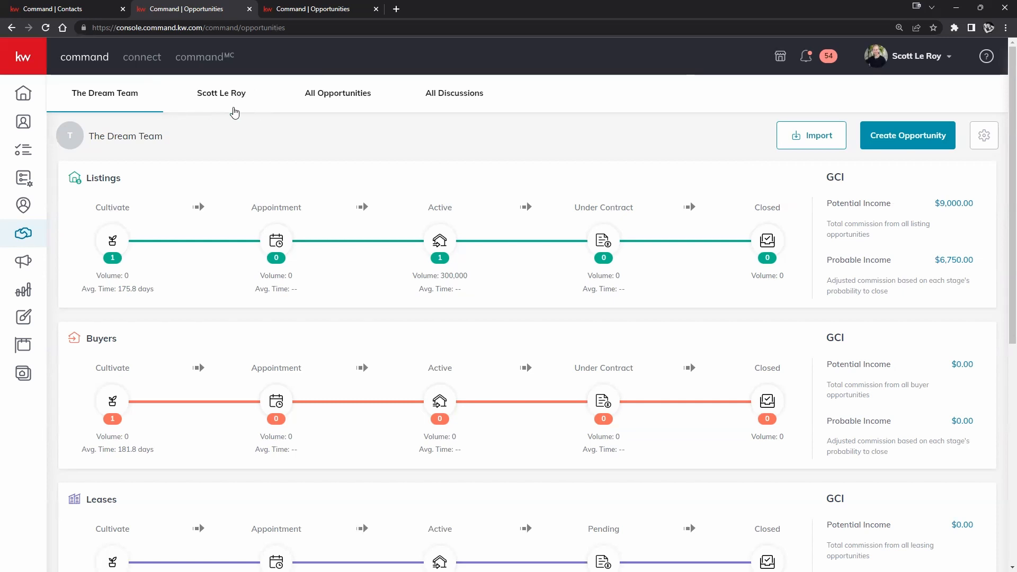
pyautogui.click(940, 135)
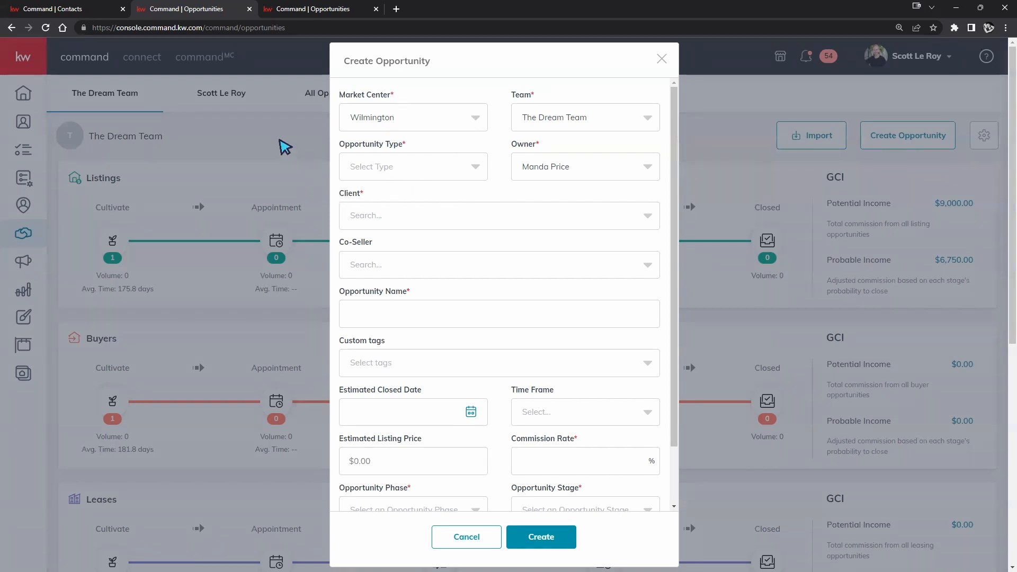
pyautogui.click(661, 59)
pyautogui.click(211, 96)
pyautogui.click(84, 94)
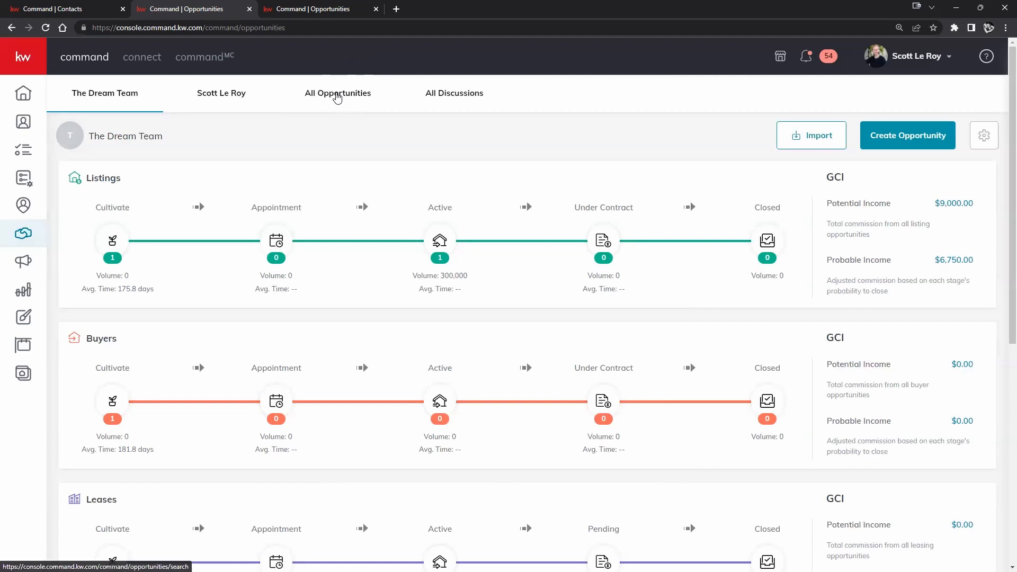
pyautogui.scroll(-1, 291, 150)
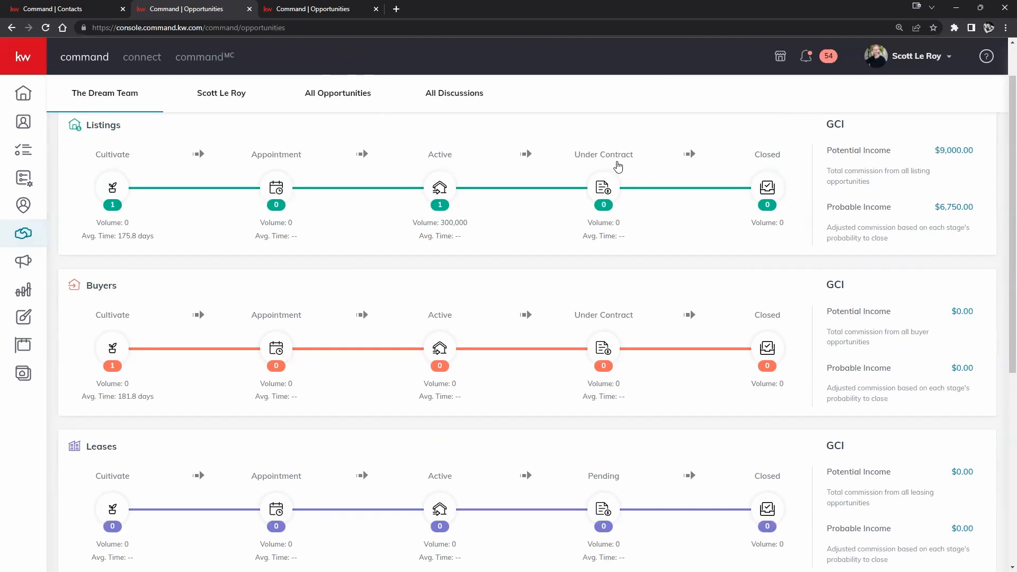
# - Open the All Opportunities list and scroll through it
pyautogui.click(337, 93)
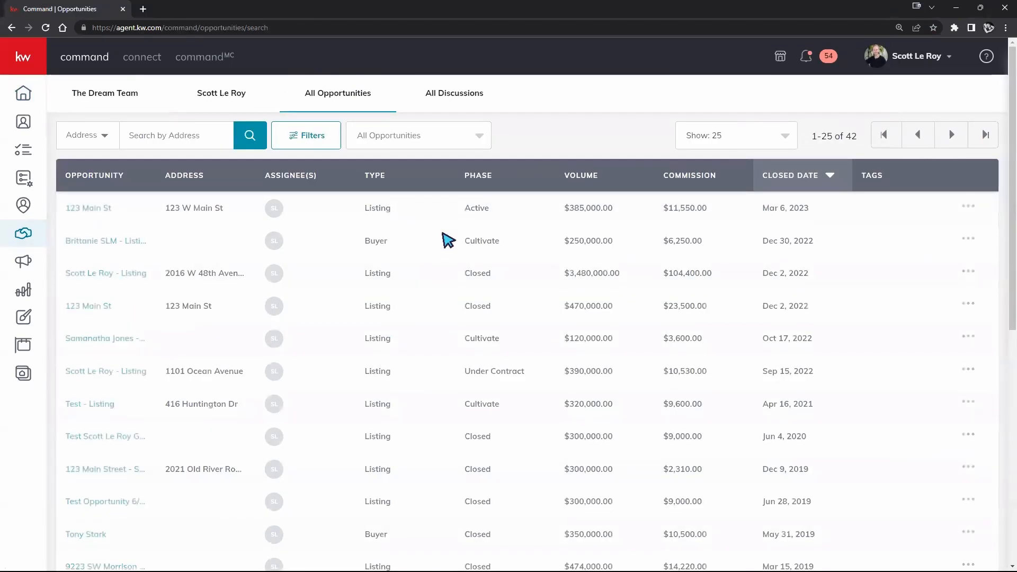
pyautogui.scroll(-5, 357, 265)
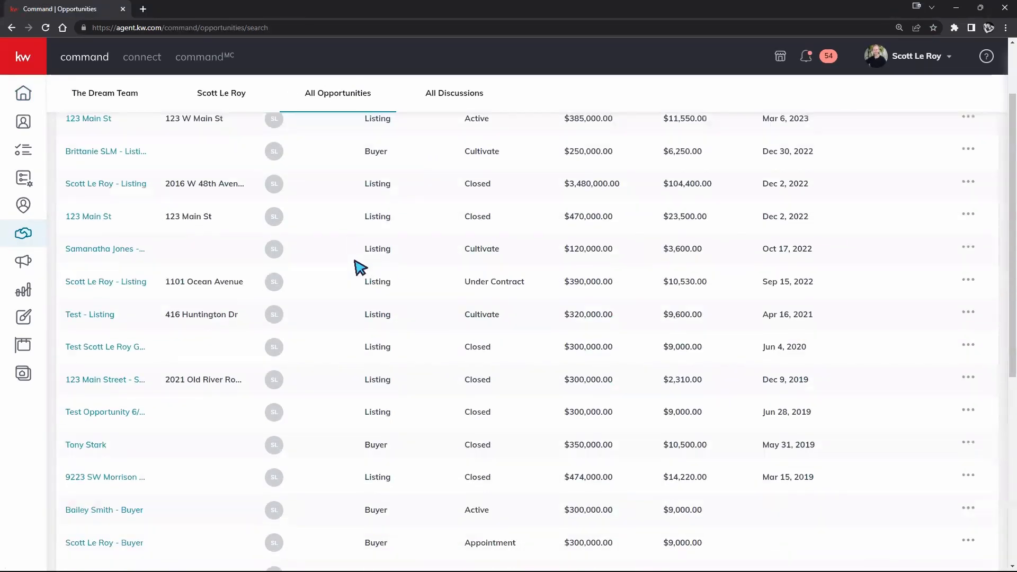
pyautogui.scroll(-3, 357, 265)
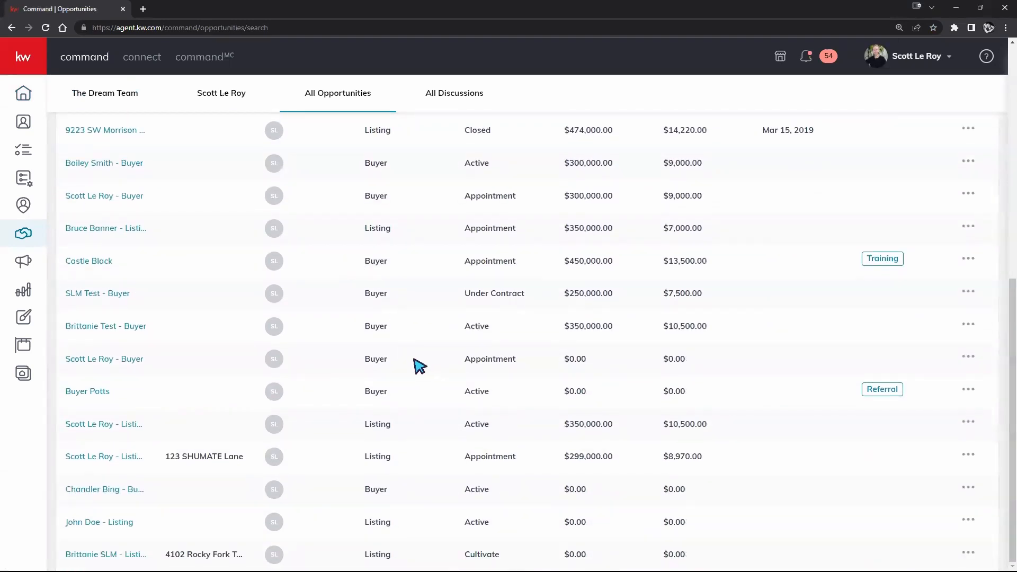
pyautogui.scroll(9, 418, 363)
pyautogui.scroll(1, 420, 361)
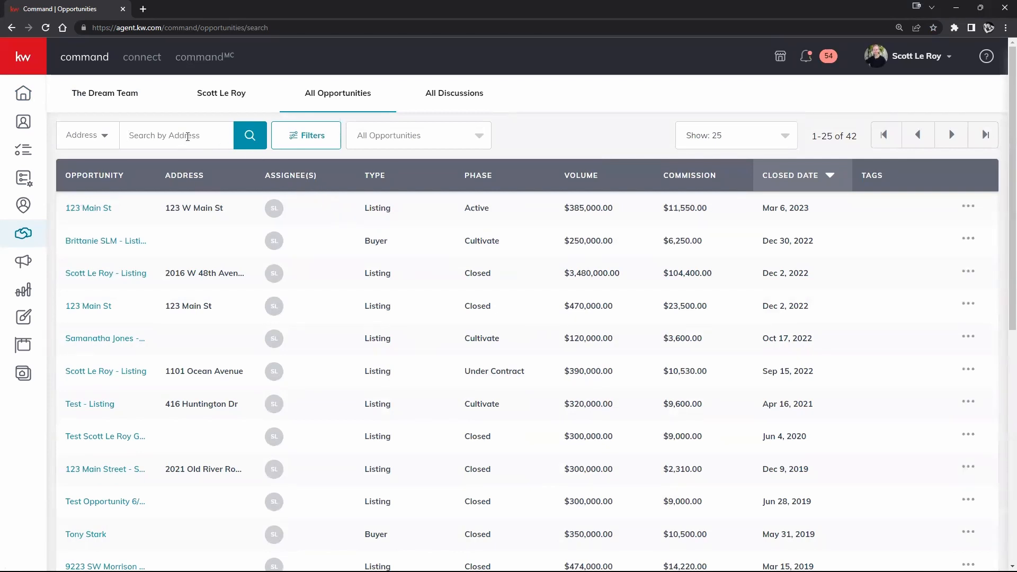
# - Search opportunities by address for 123, then bring up the Filters options
pyautogui.click(190, 133)
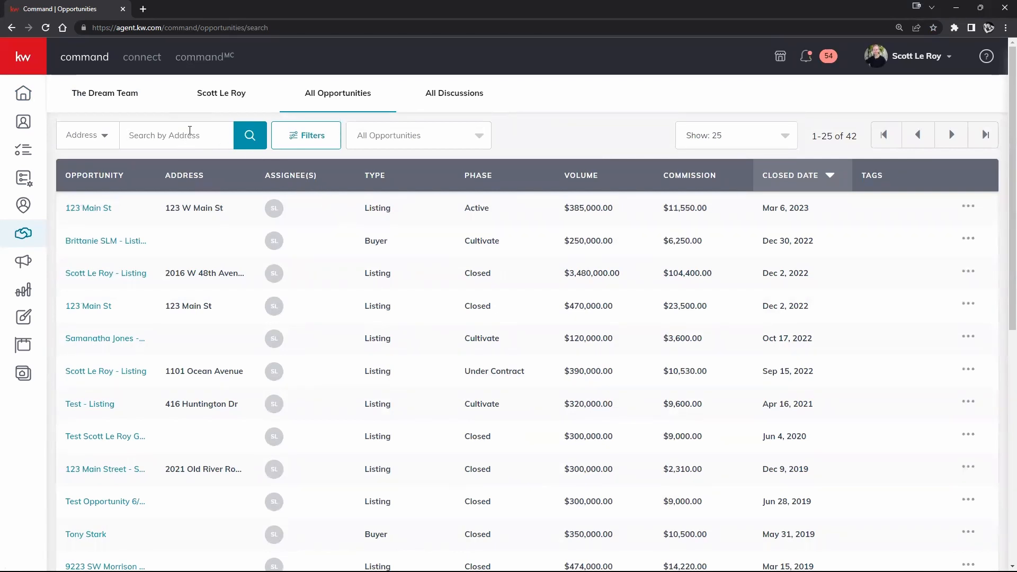
pyautogui.write('123')
pyautogui.press('Return')
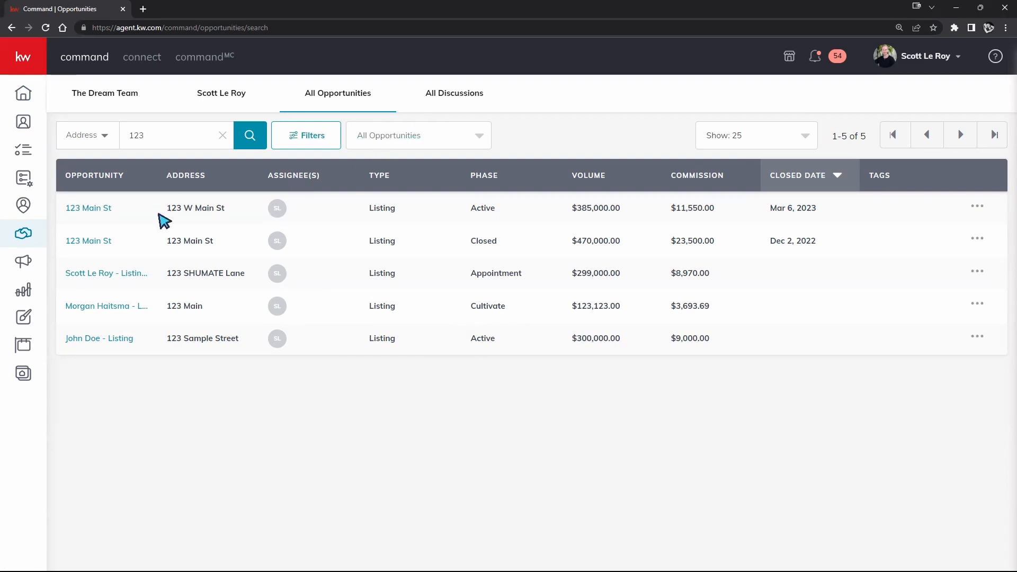
pyautogui.click(480, 147)
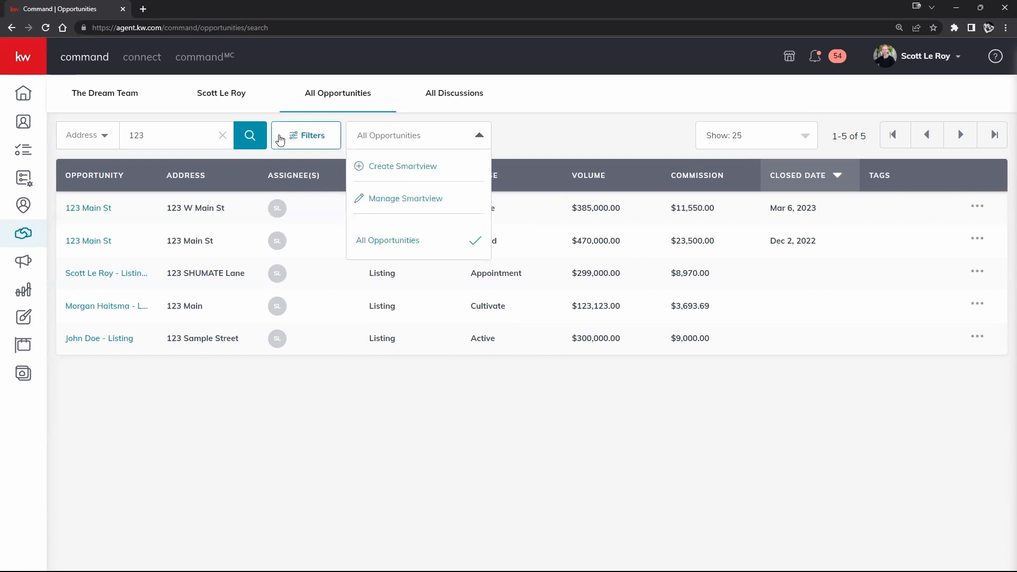
pyautogui.click(326, 142)
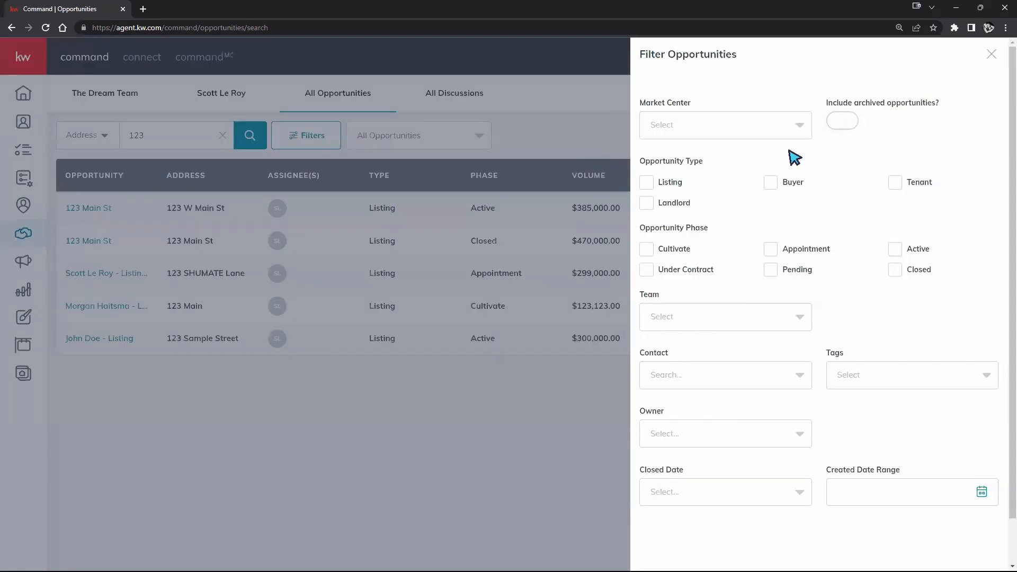
# - Apply a Buyer-only filter, clear the 123 address search, and switch to All Discussions
pyautogui.click(771, 183)
pyautogui.scroll(-1, 844, 232)
pyautogui.click(960, 547)
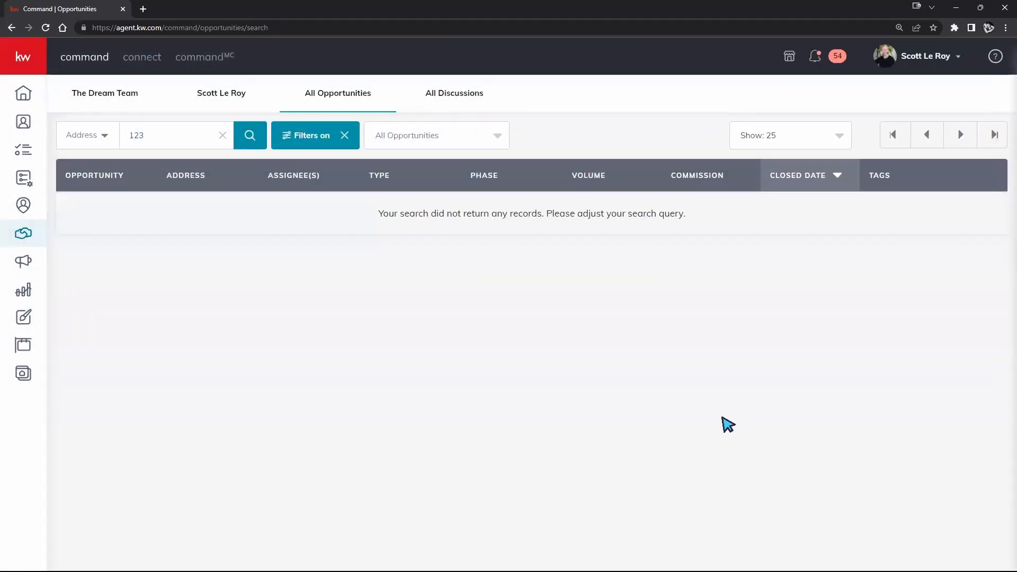
pyautogui.click(345, 132)
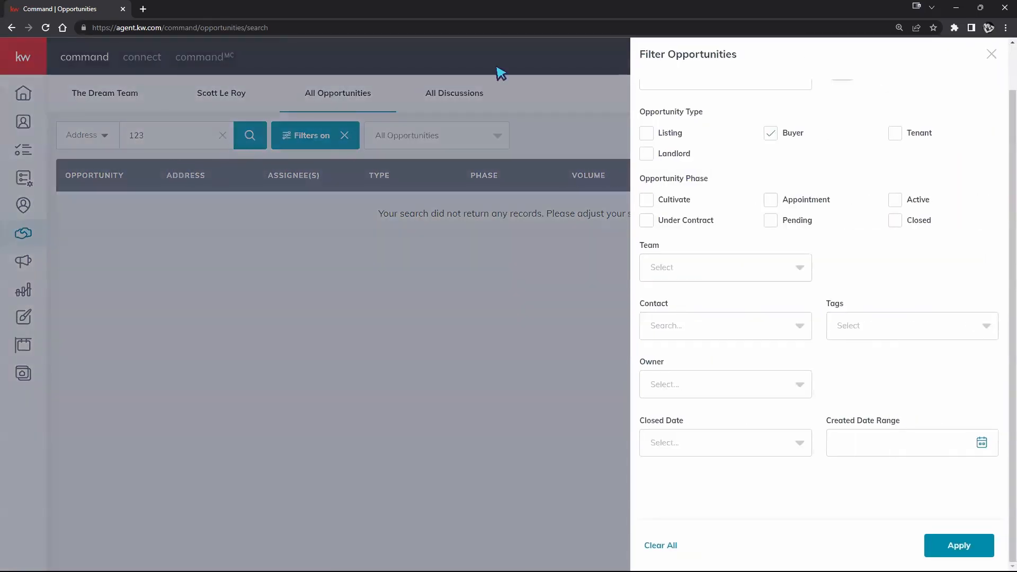
pyautogui.click(579, 131)
pyautogui.click(222, 135)
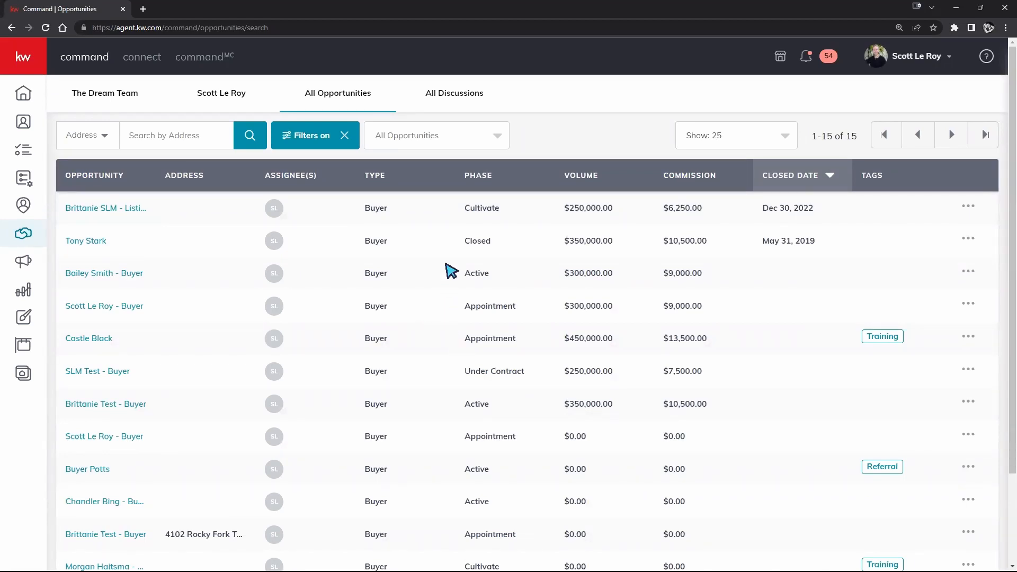
pyautogui.click(440, 96)
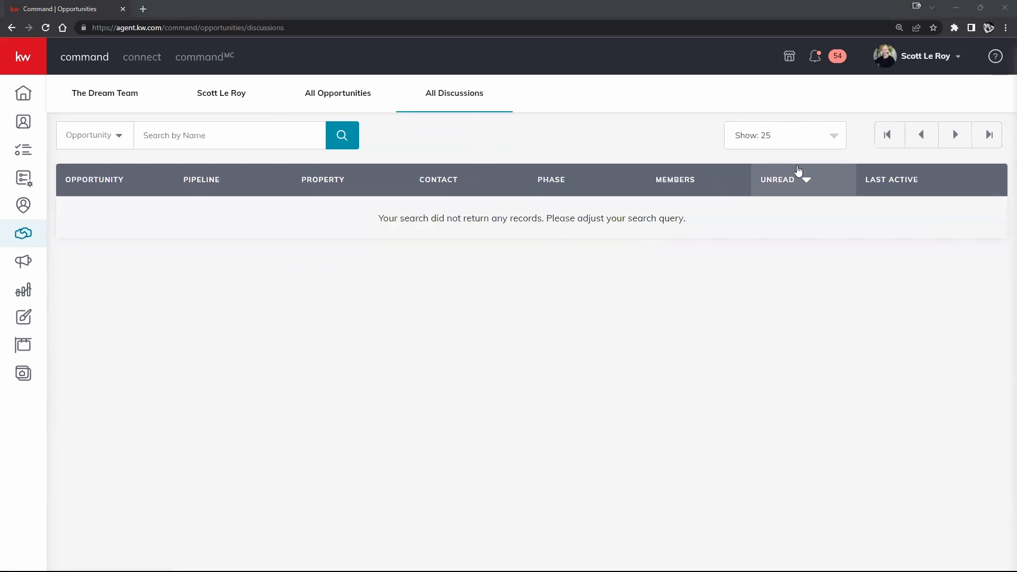
# - Show 75 discussions per page, then return to your personal pipeline overview
pyautogui.click(831, 143)
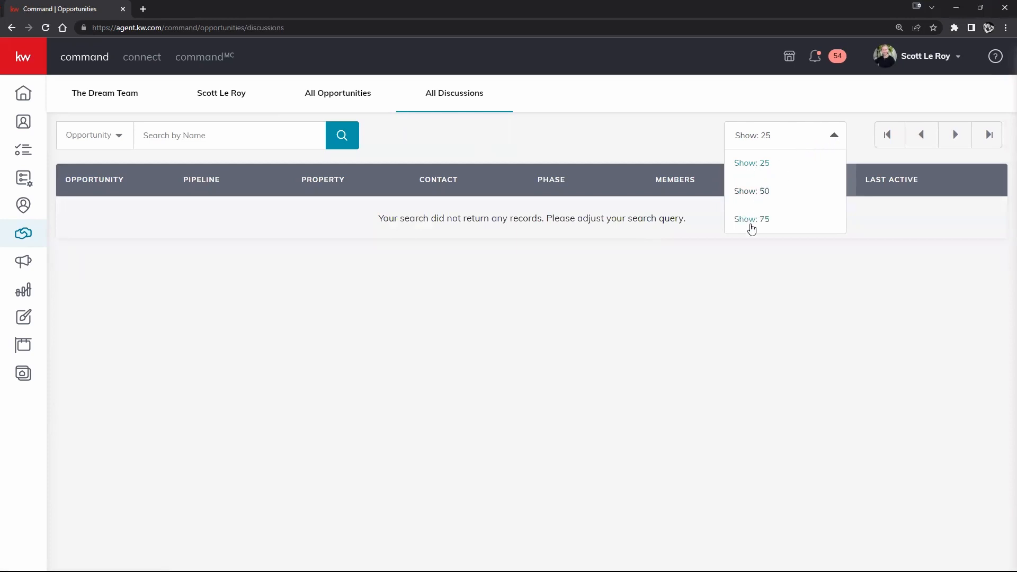
pyautogui.click(751, 220)
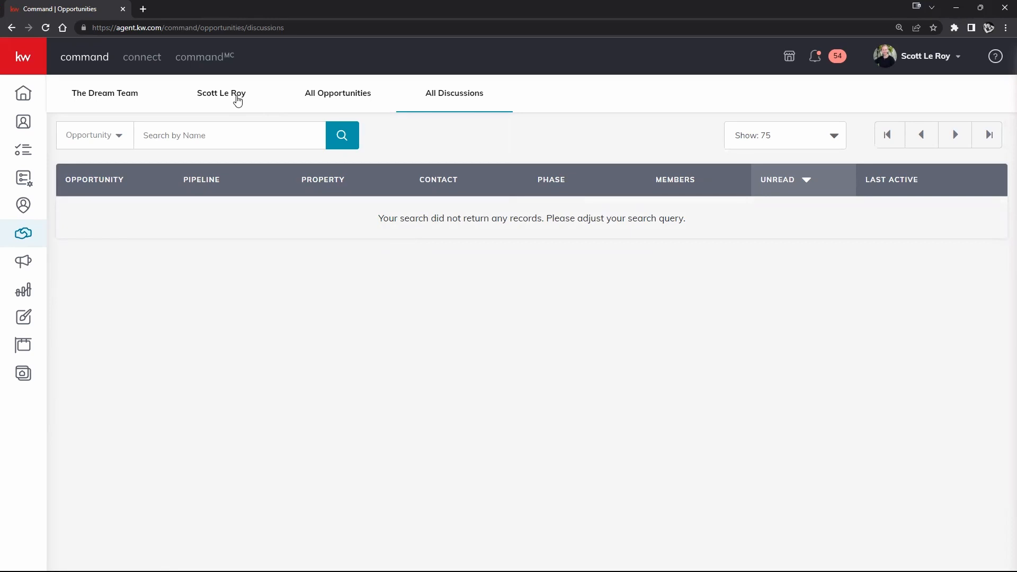
pyautogui.click(238, 101)
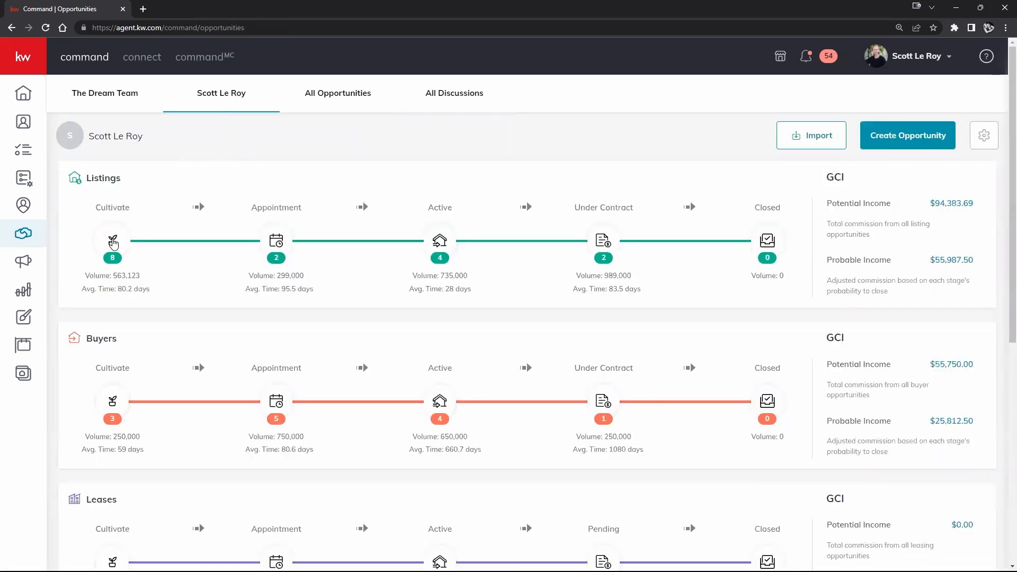
# - Open the Listings: Cultivate board and drag the Test - Listing card to show it moves
pyautogui.click(113, 242)
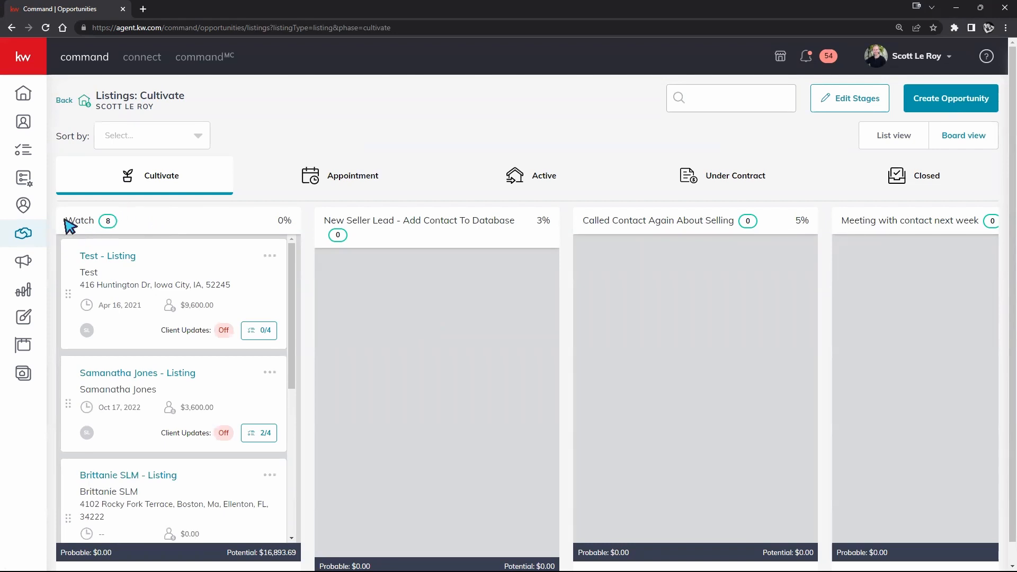
pyautogui.click(64, 100)
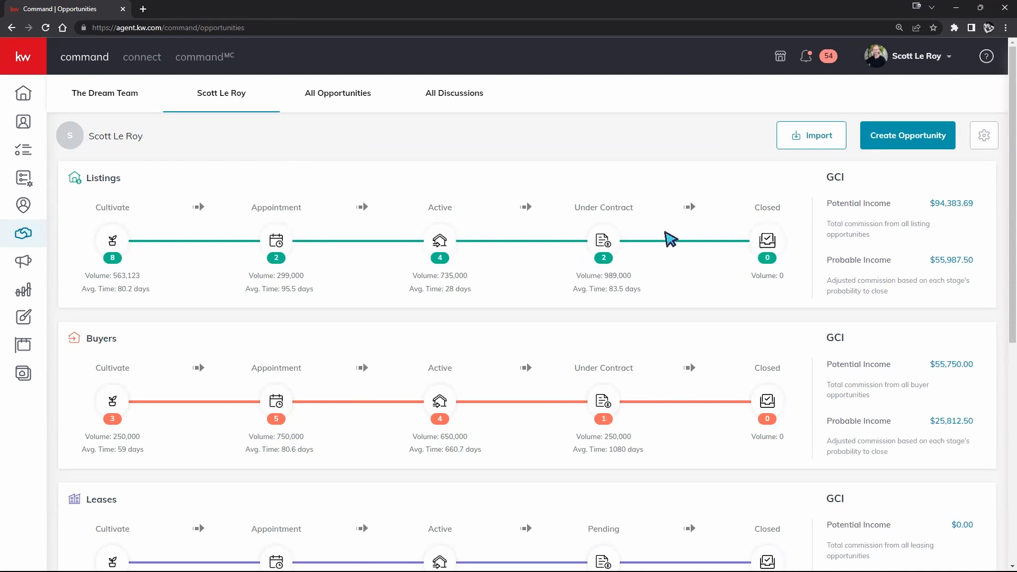
pyautogui.click(111, 241)
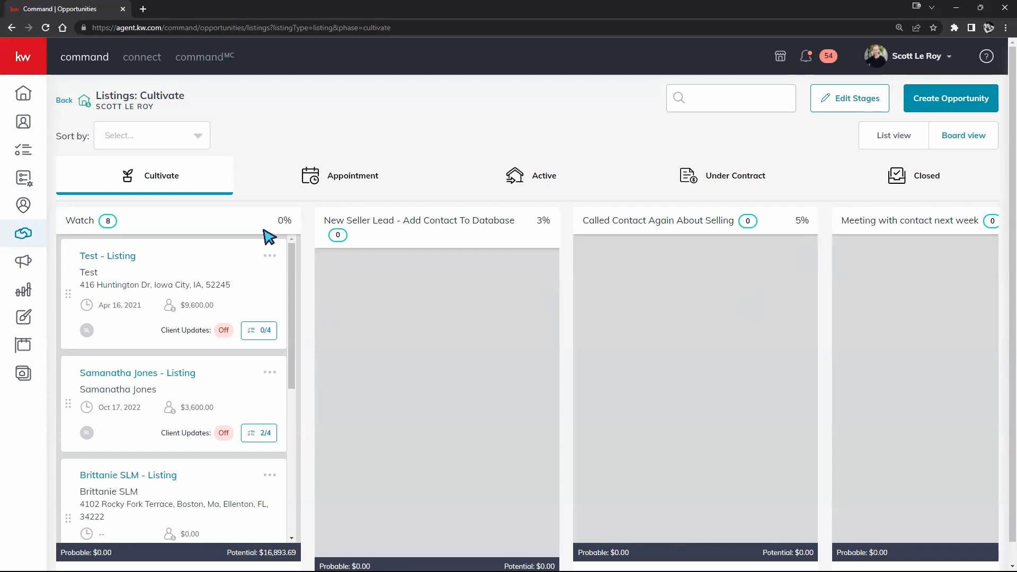
pyautogui.moveTo(69, 302); pyautogui.dragTo(73, 220)
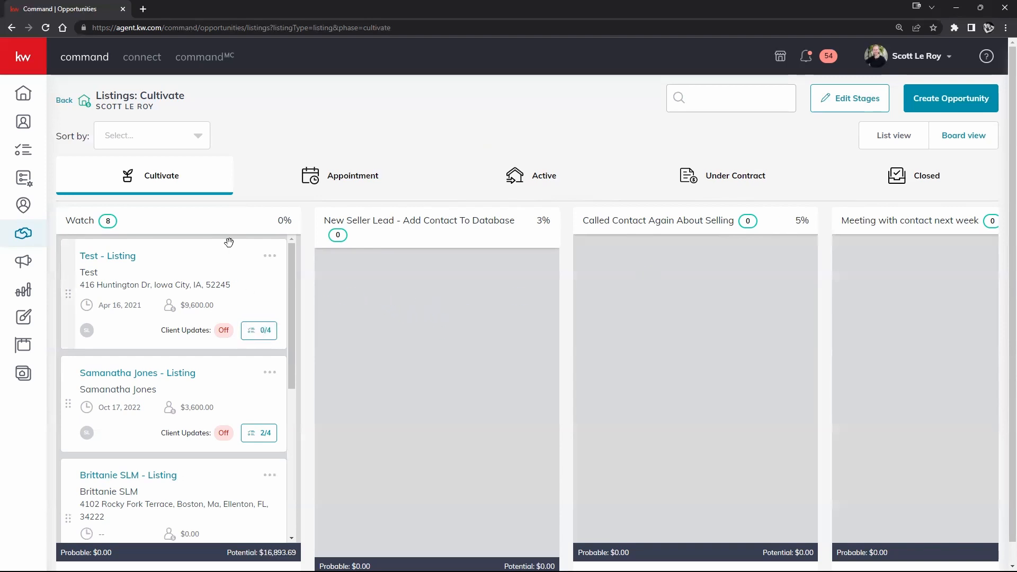
# - Drag 123 Main St from Watch across stages, ending in New Seller Lead - Add Contact To Database
pyautogui.click(716, 102)
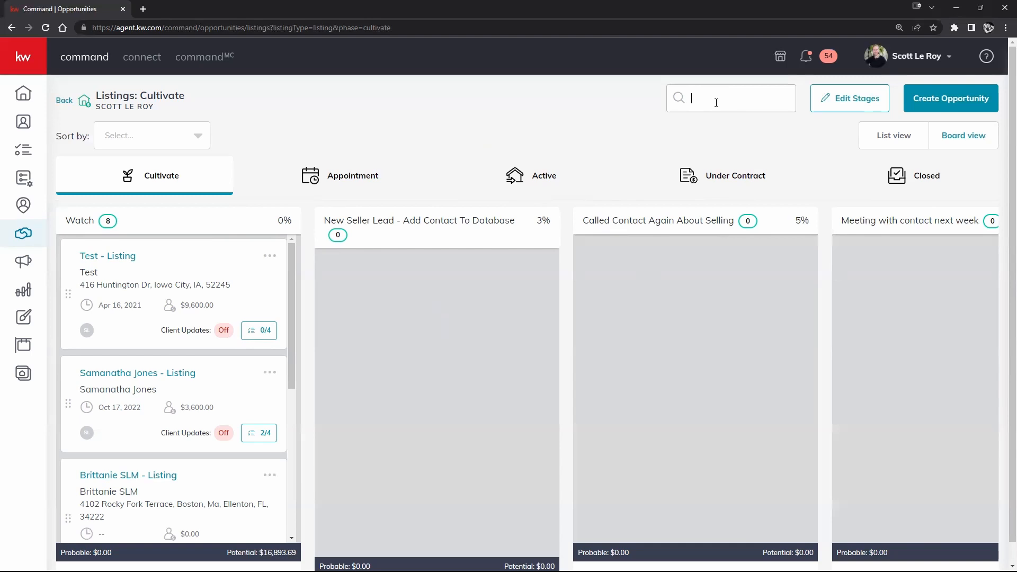
pyautogui.scroll(-5, 154, 418)
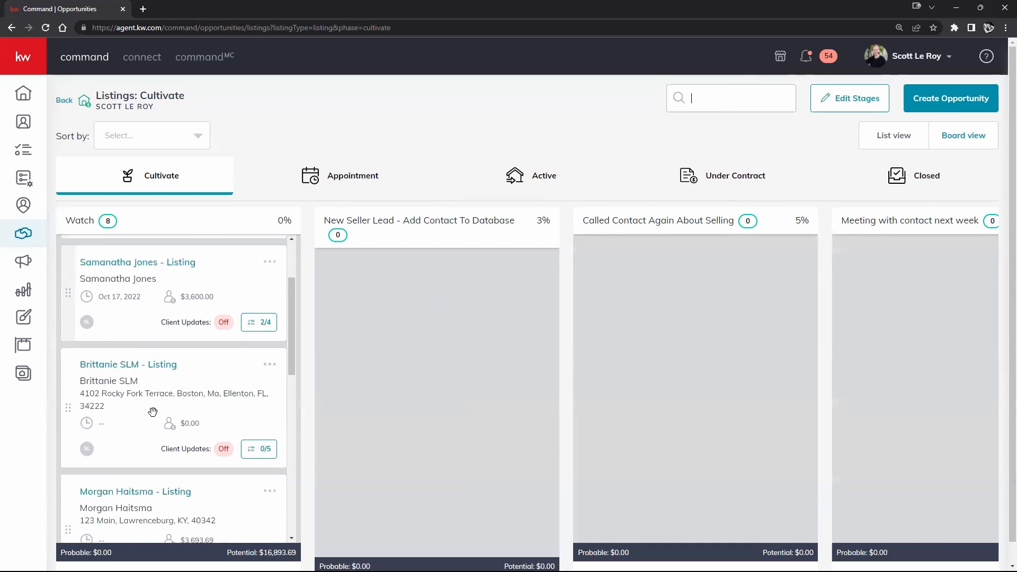
pyautogui.scroll(-7, 246, 388)
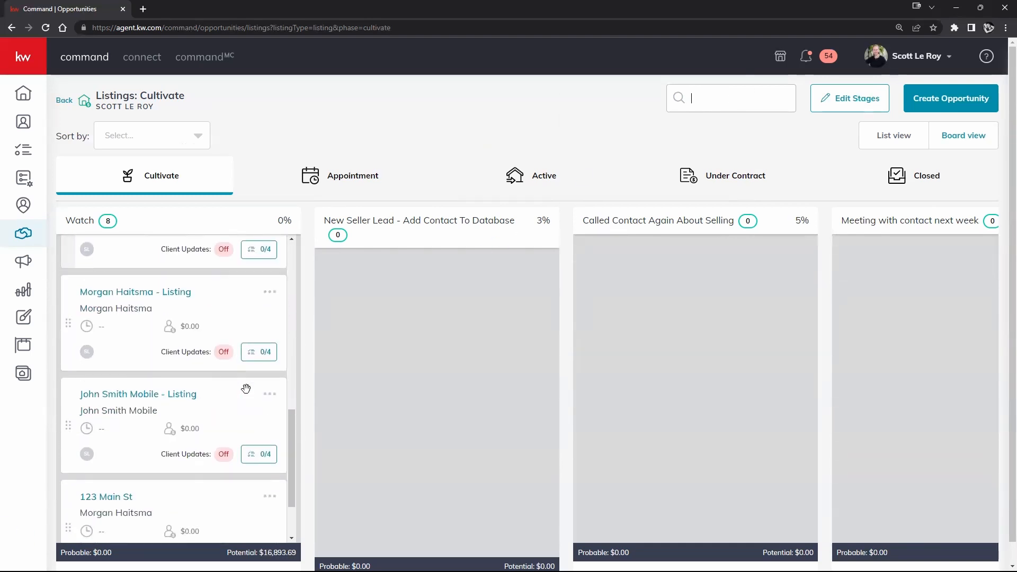
pyautogui.scroll(1, 136, 424)
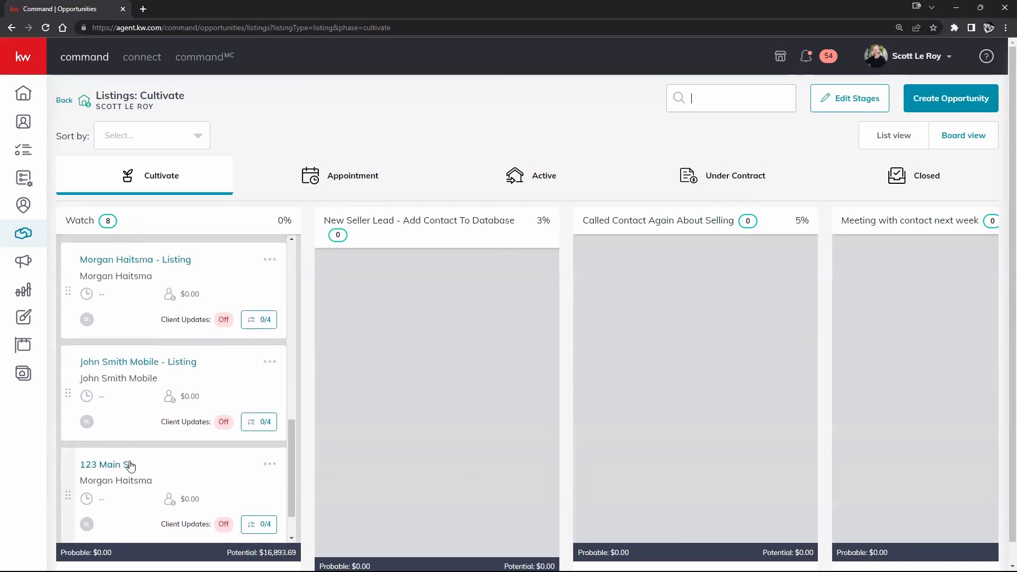
pyautogui.moveTo(117, 469); pyautogui.dragTo(454, 337)
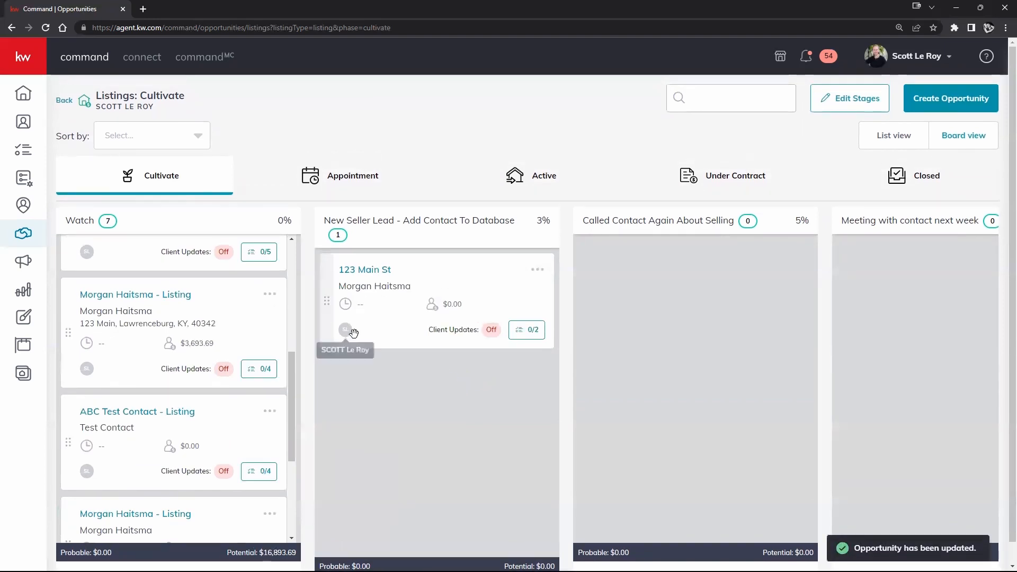
pyautogui.moveTo(445, 281); pyautogui.dragTo(445, 305)
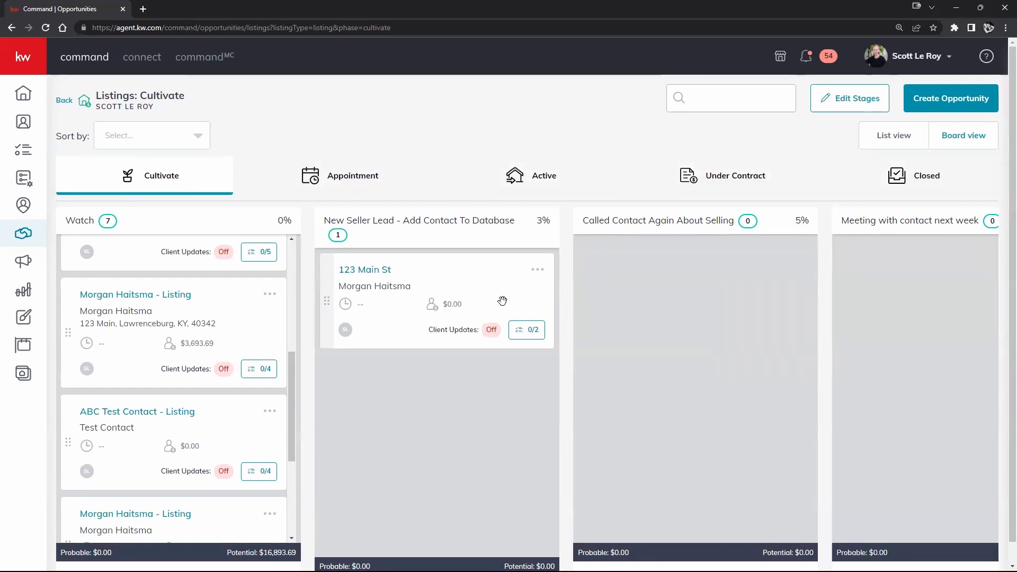
pyautogui.moveTo(529, 318); pyautogui.dragTo(918, 281)
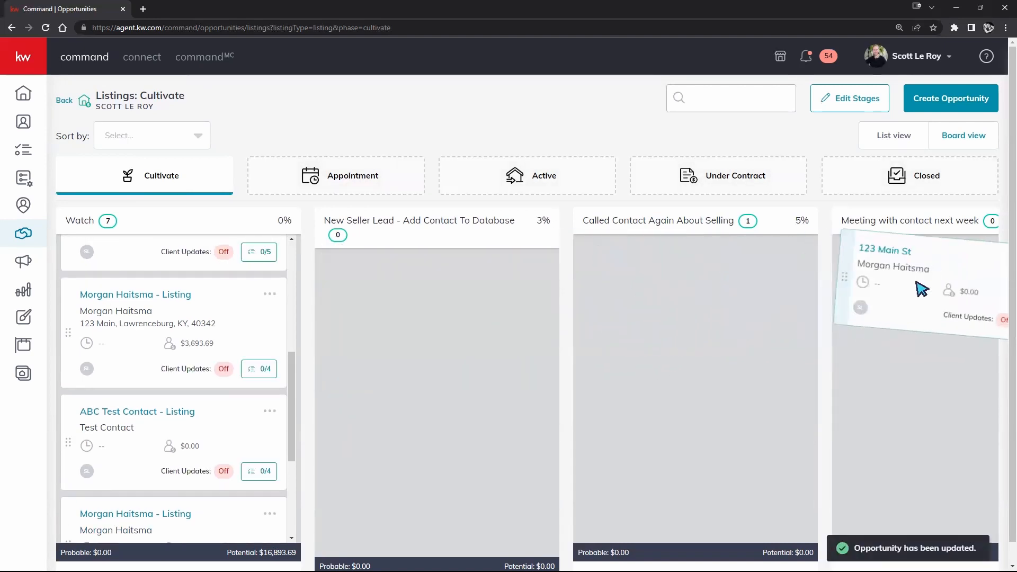
pyautogui.moveTo(970, 263); pyautogui.dragTo(411, 390)
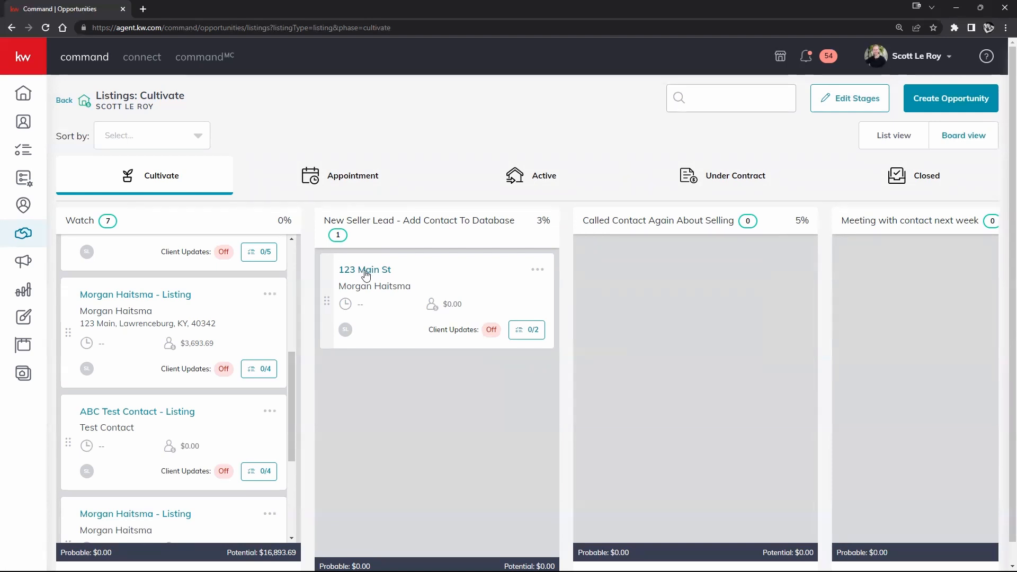
pyautogui.click(366, 271)
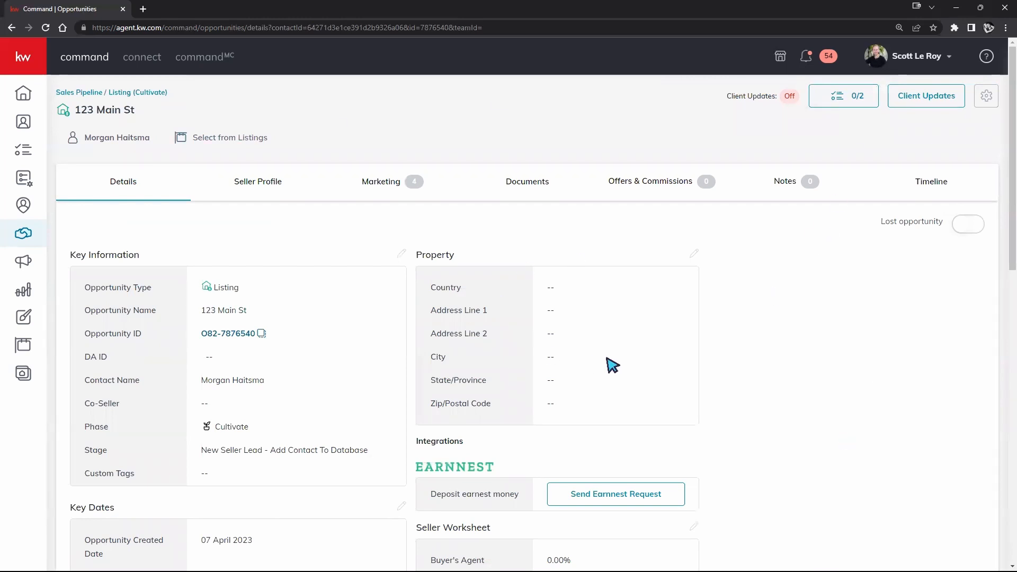
pyautogui.moveTo(135, 111); pyautogui.dragTo(76, 111)
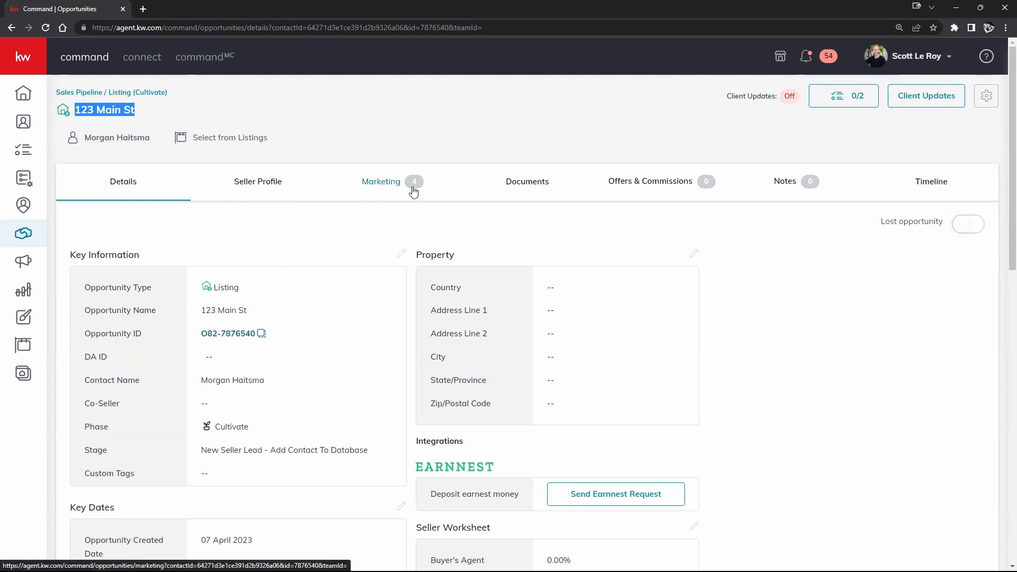
pyautogui.click(11, 29)
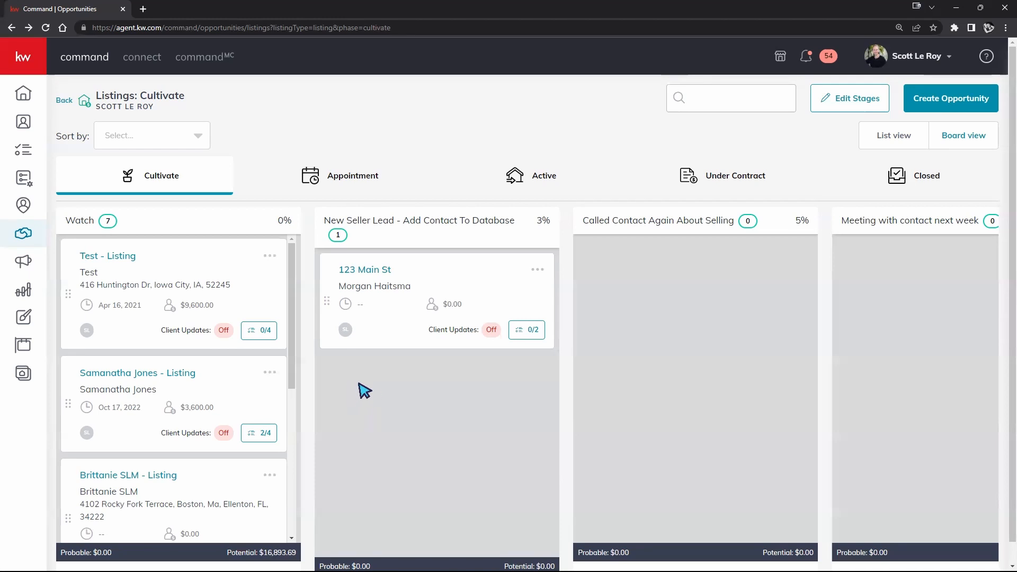
# - Set 123 Main St's Called Lead due date to Apr 08 and complete one checklist item
pyautogui.click(530, 334)
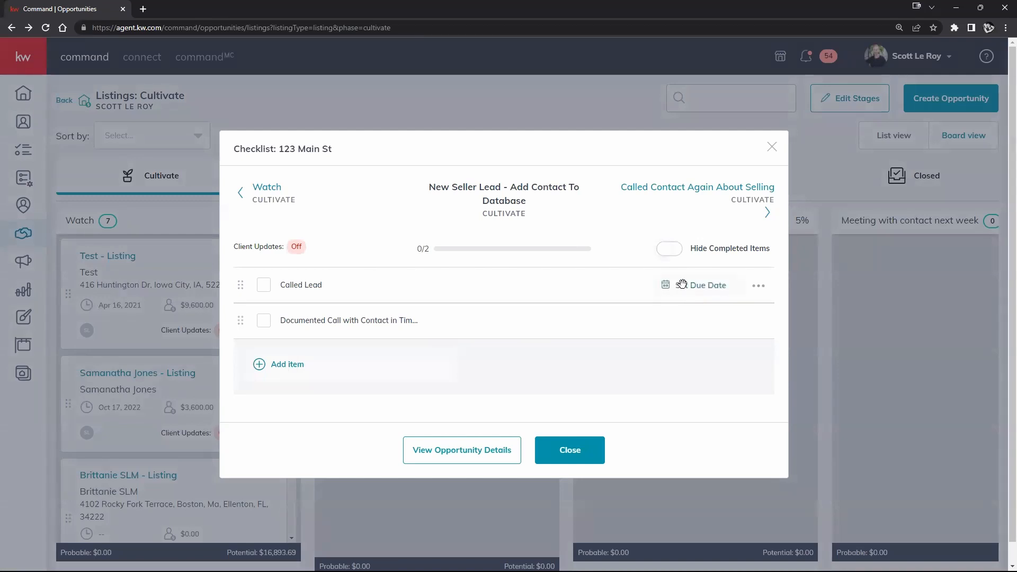
pyautogui.click(683, 285)
pyautogui.click(699, 269)
pyautogui.click(664, 427)
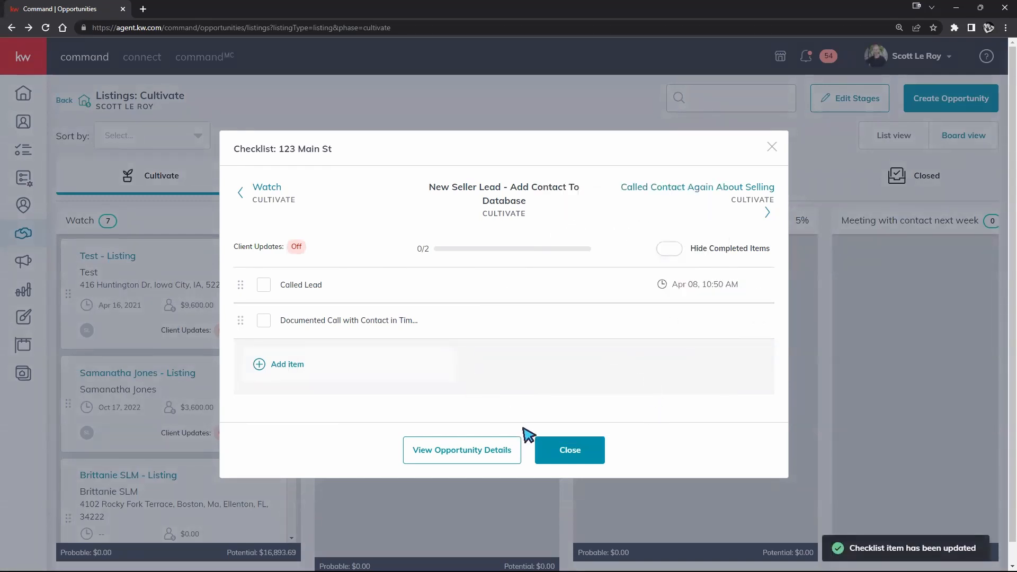
pyautogui.click(583, 459)
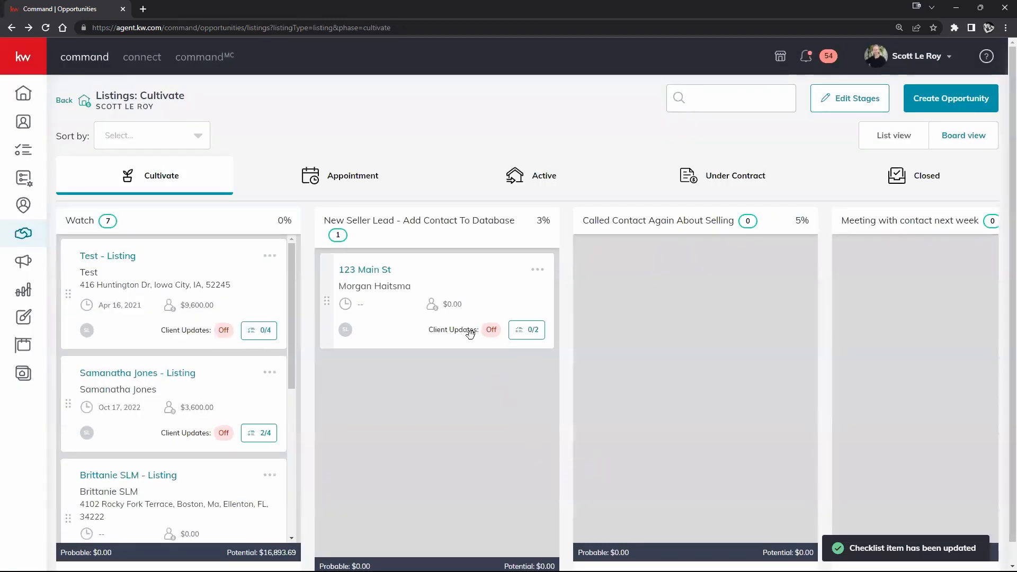
pyautogui.click(527, 330)
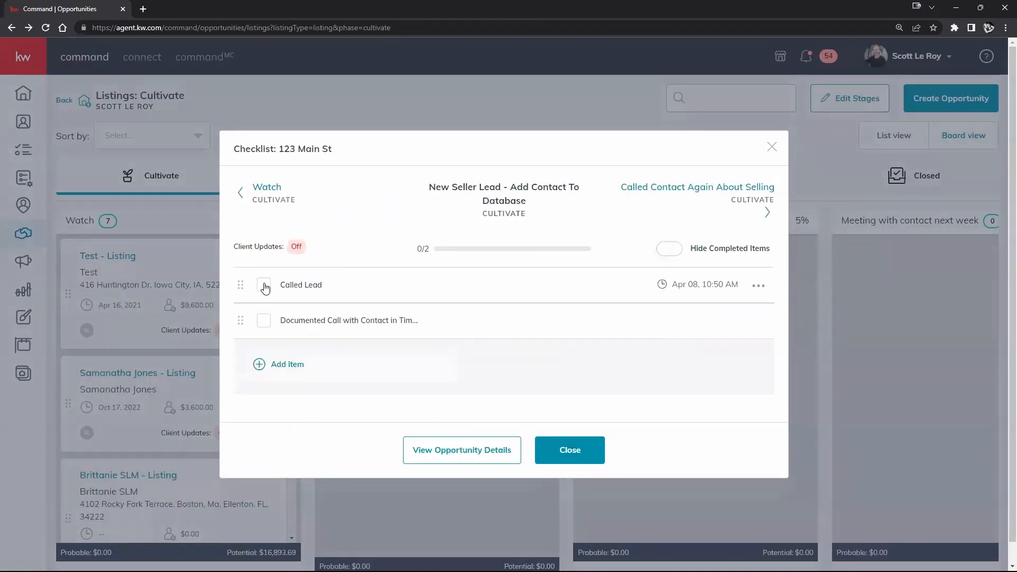
pyautogui.click(264, 321)
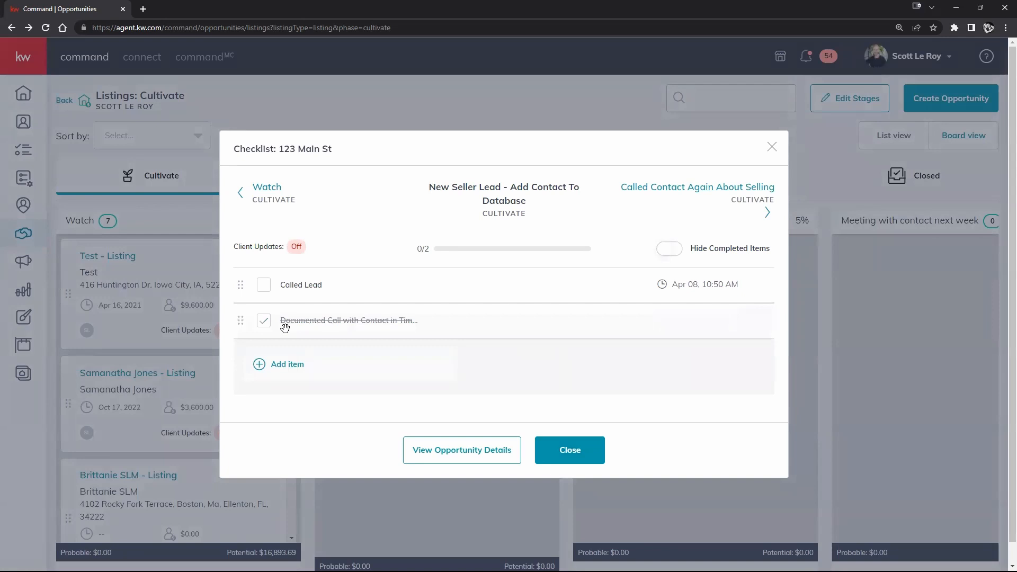
pyautogui.click(551, 452)
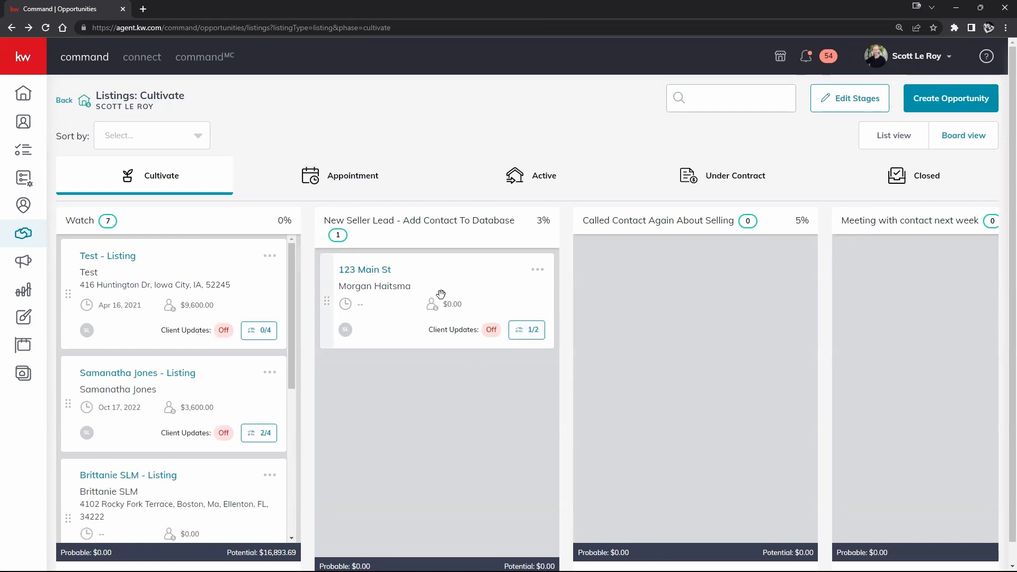
# - Drag 123 Main St and Test - Listing into the Called Contact Again About Selling column
pyautogui.moveTo(474, 278); pyautogui.dragTo(705, 286)
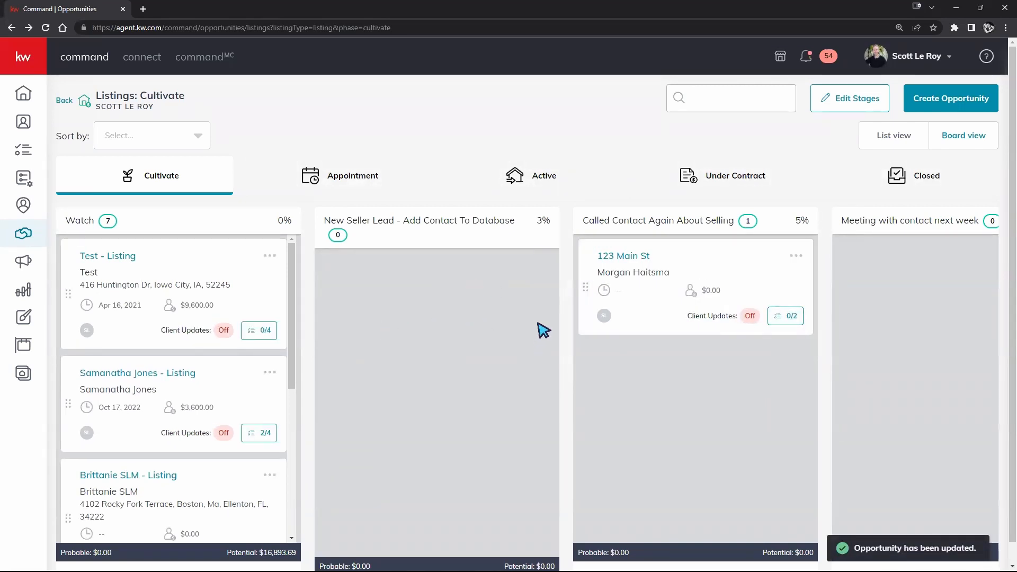
pyautogui.moveTo(236, 262); pyautogui.dragTo(740, 361)
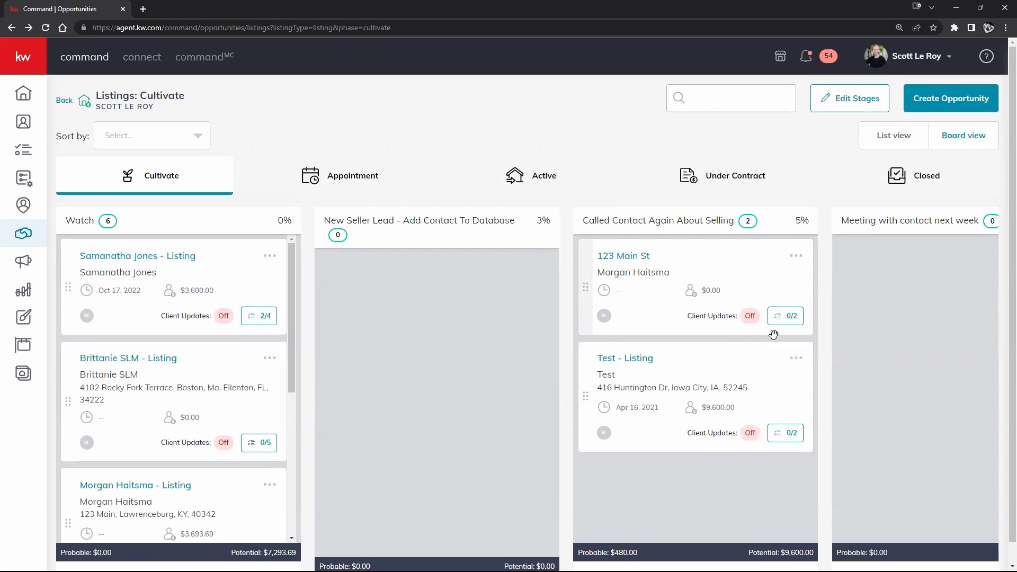
# - Add checklist item '3' to Test - Listing and move the contact's listing into Called Contact Again
pyautogui.click(786, 434)
pyautogui.click(285, 378)
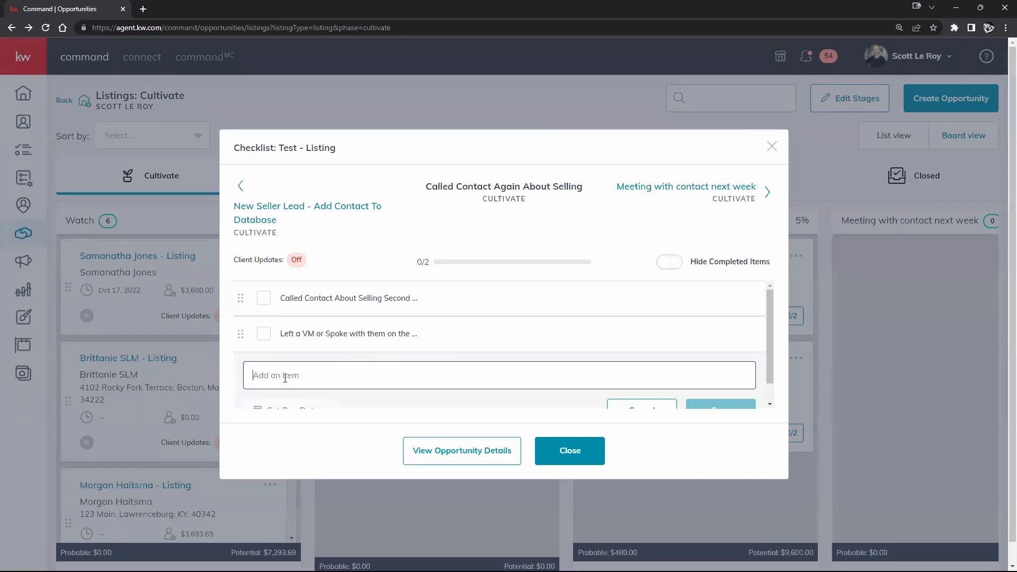
pyautogui.write('3')
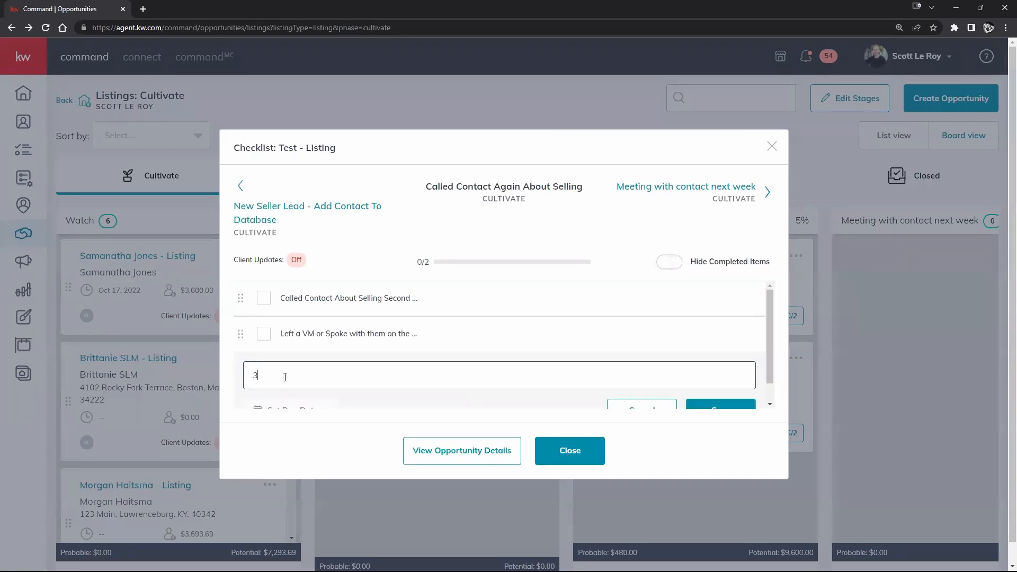
pyautogui.scroll(-1, 282, 329)
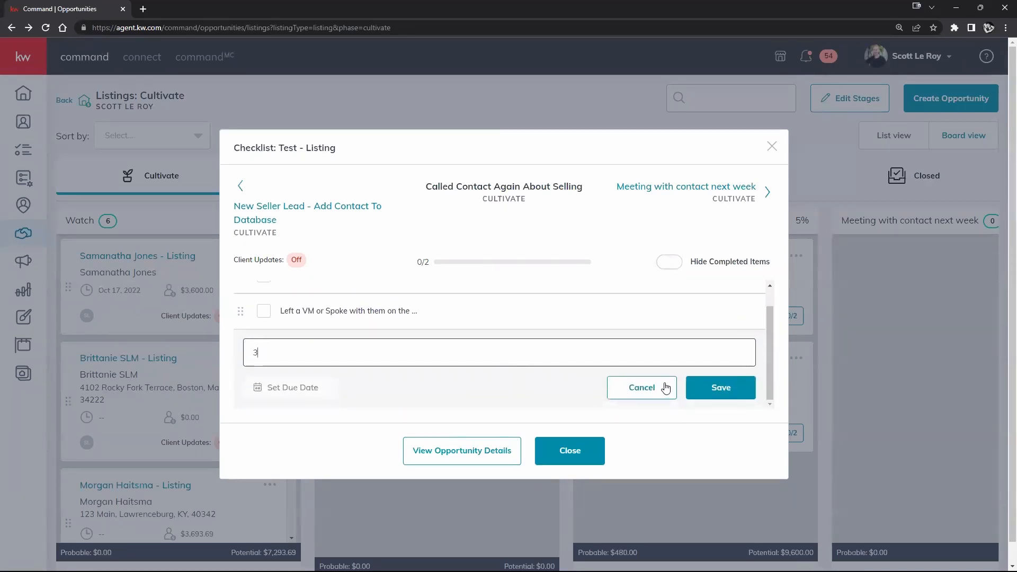
pyautogui.click(721, 390)
pyautogui.click(570, 455)
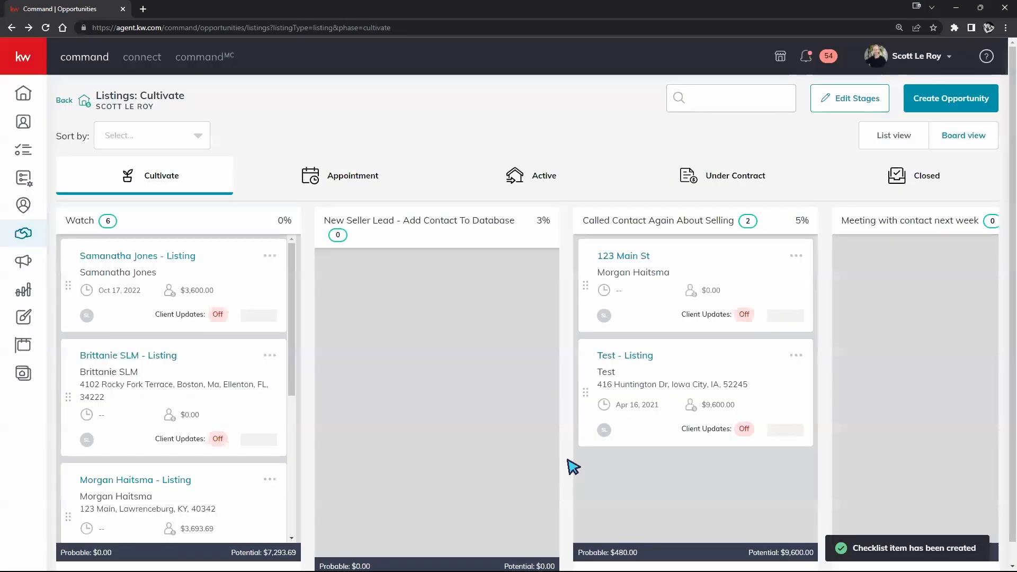
pyautogui.moveTo(238, 286); pyautogui.dragTo(779, 274)
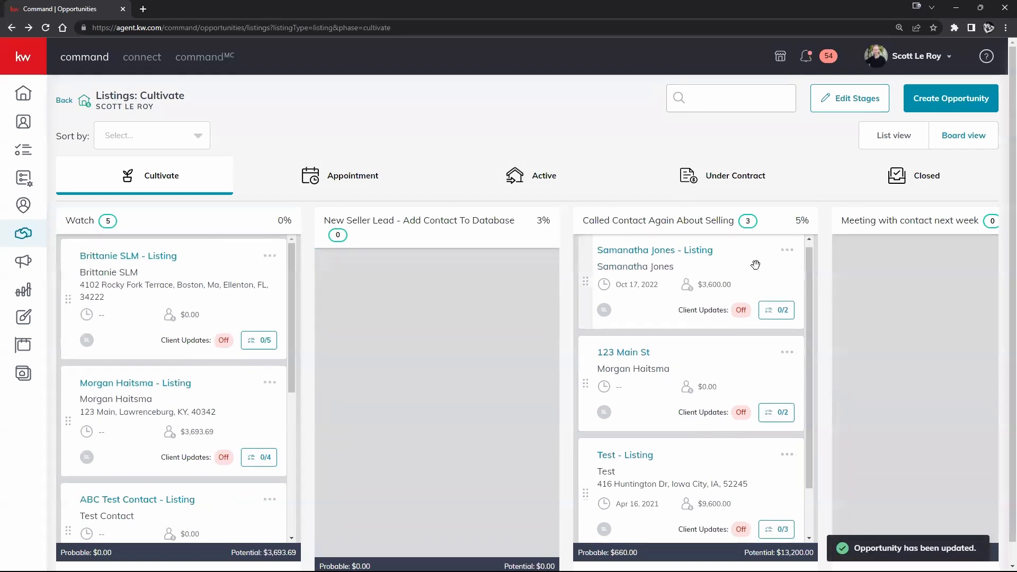
pyautogui.scroll(-1, 772, 238)
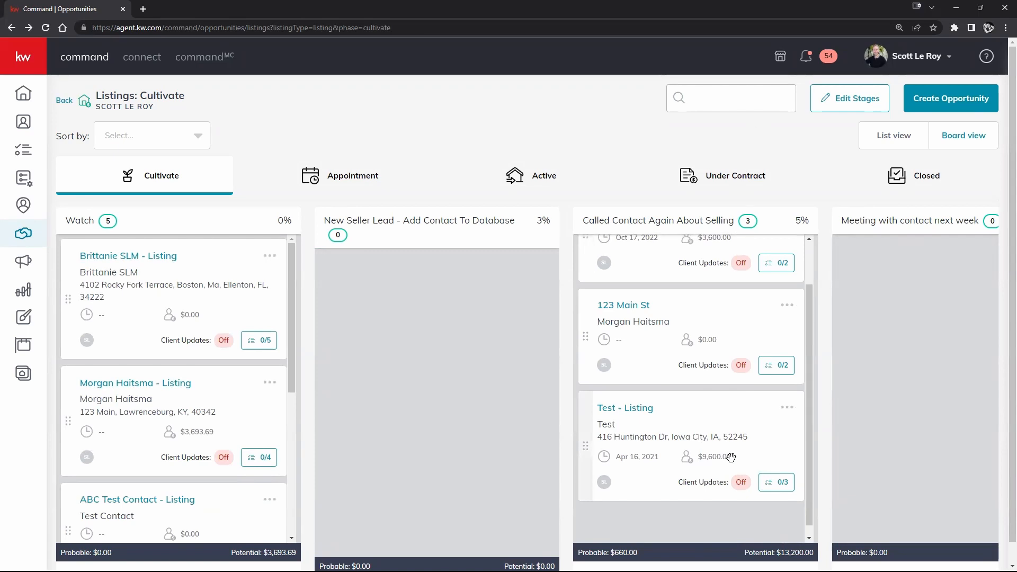
# - Open Edit Cultivate Stages to view the four stages, Watch at 0% up to 10%
pyautogui.scroll(1, 749, 404)
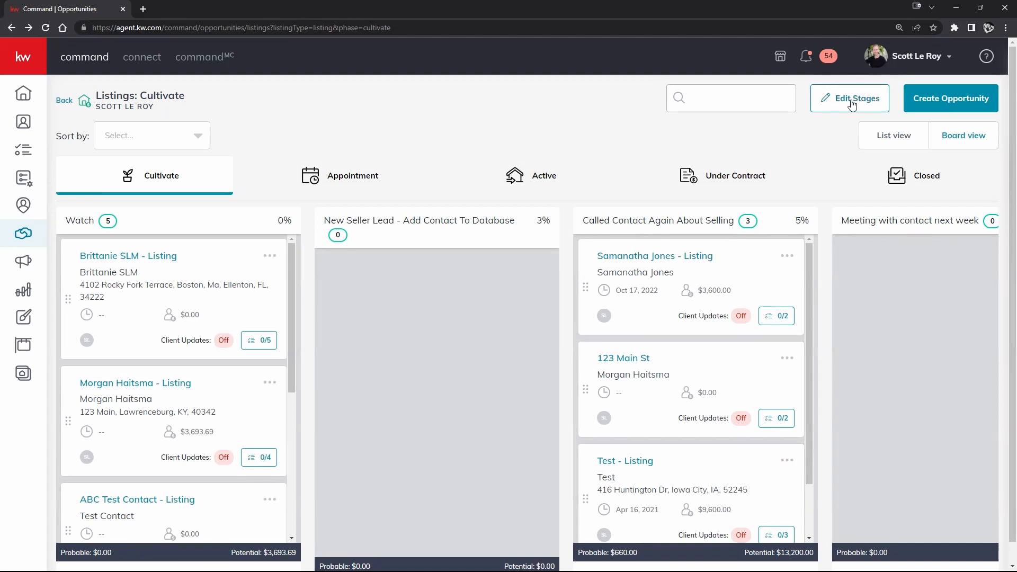
pyautogui.click(842, 101)
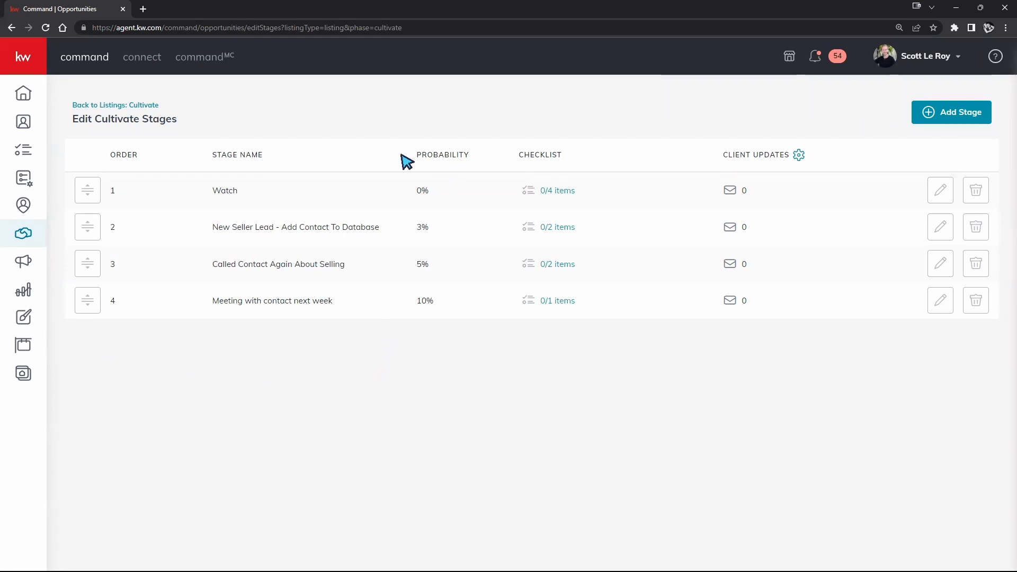
pyautogui.moveTo(417, 153); pyautogui.dragTo(508, 166)
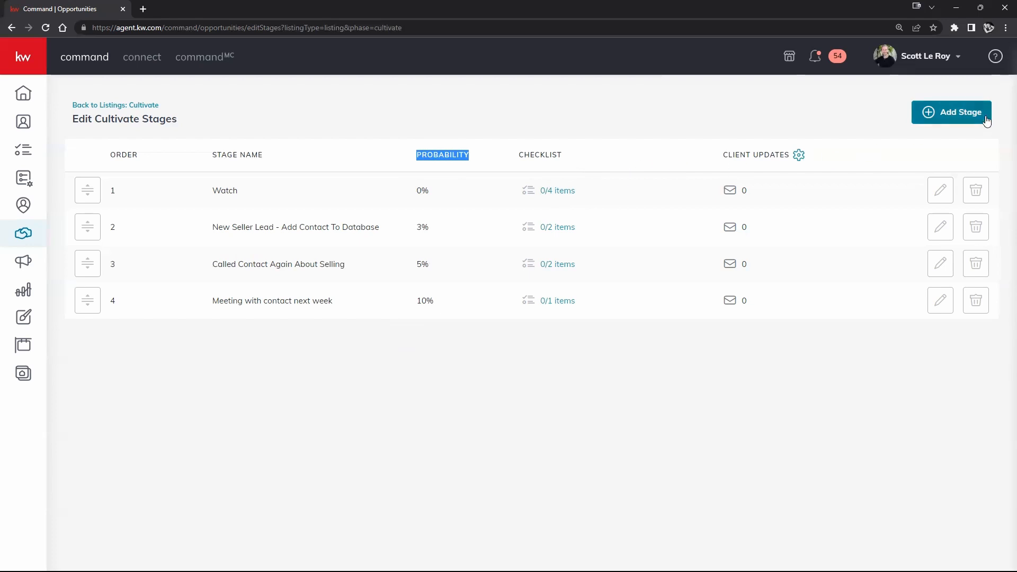
# - Start a new Cultivate stage named 5 at 12% probability
pyautogui.click(954, 113)
pyautogui.click(507, 228)
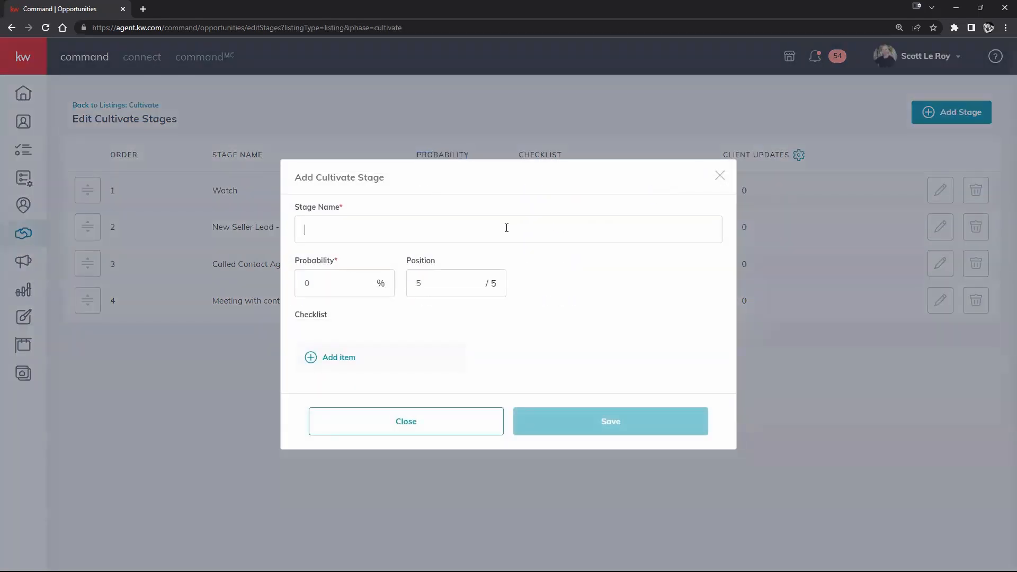
pyautogui.write('5')
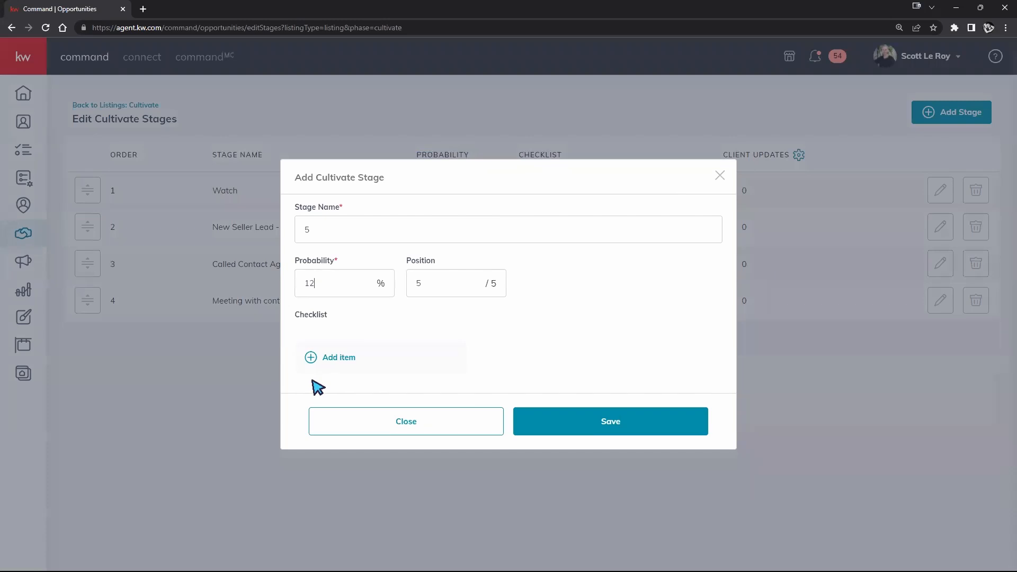
# - Give stage 5 checklist items 1, 2 and 3, then save the stage
pyautogui.click(343, 358)
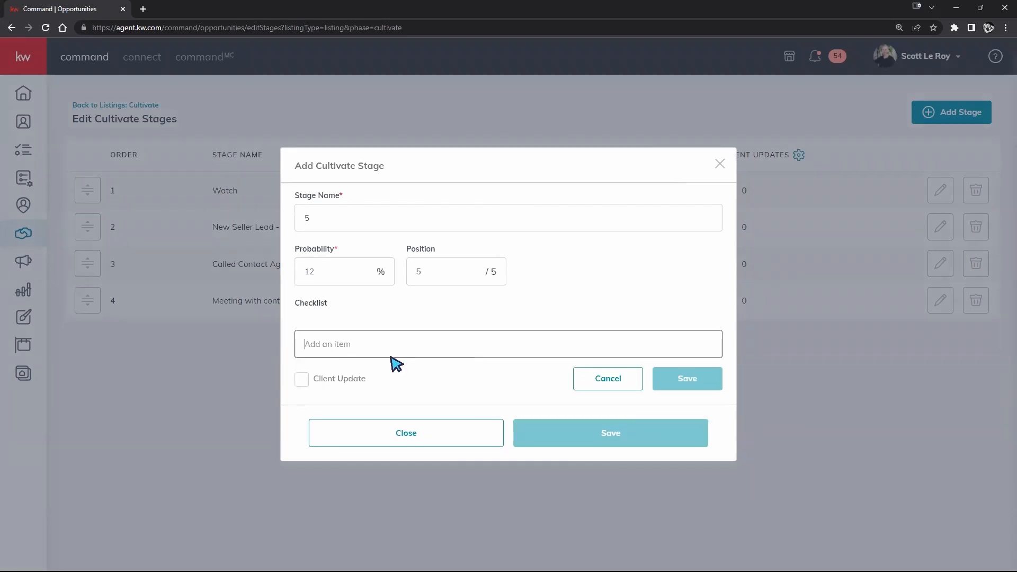
pyautogui.write('1')
pyautogui.click(669, 385)
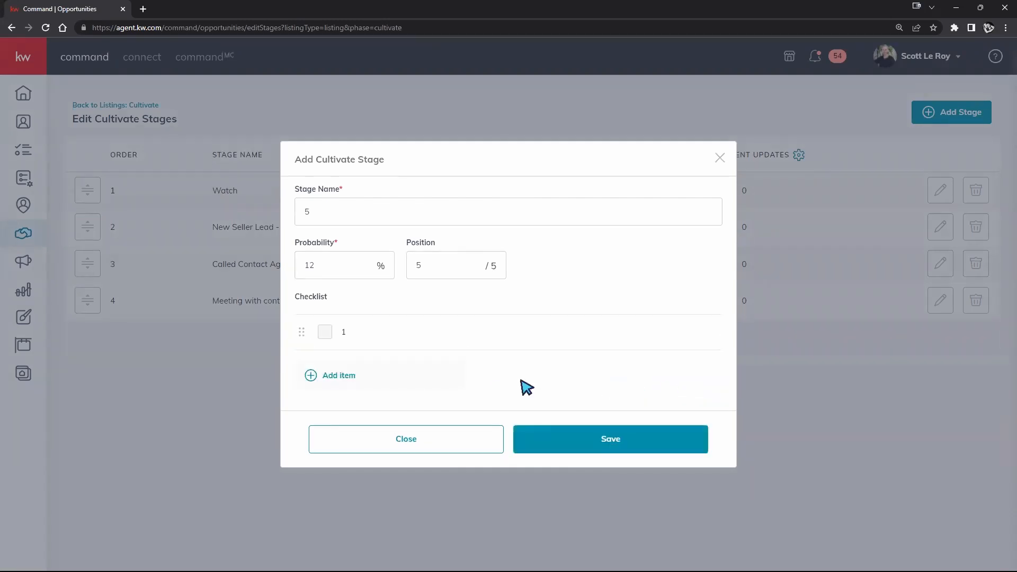
pyautogui.click(337, 376)
pyautogui.write('2')
pyautogui.click(677, 402)
pyautogui.click(342, 395)
pyautogui.write('3')
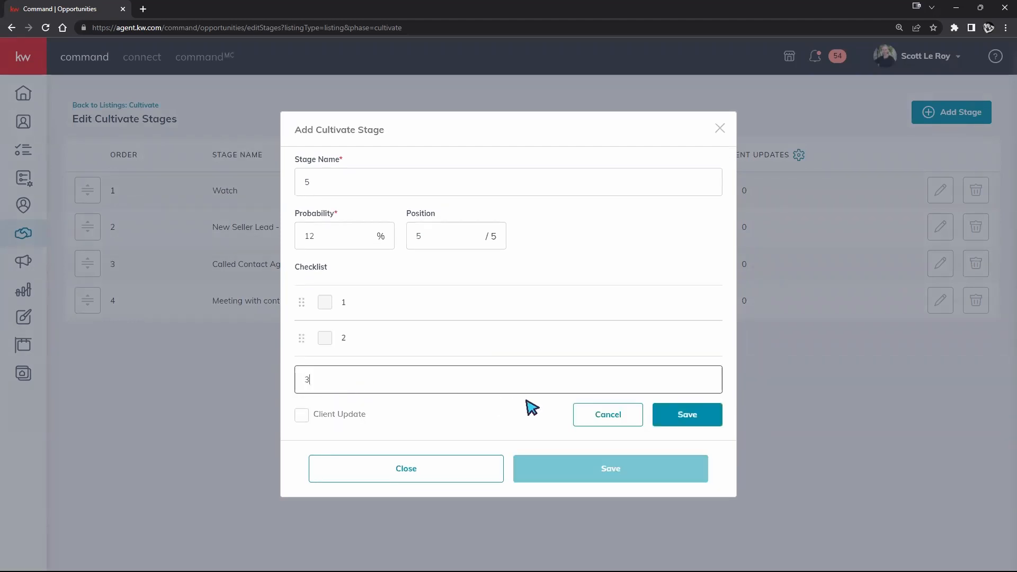
pyautogui.click(682, 414)
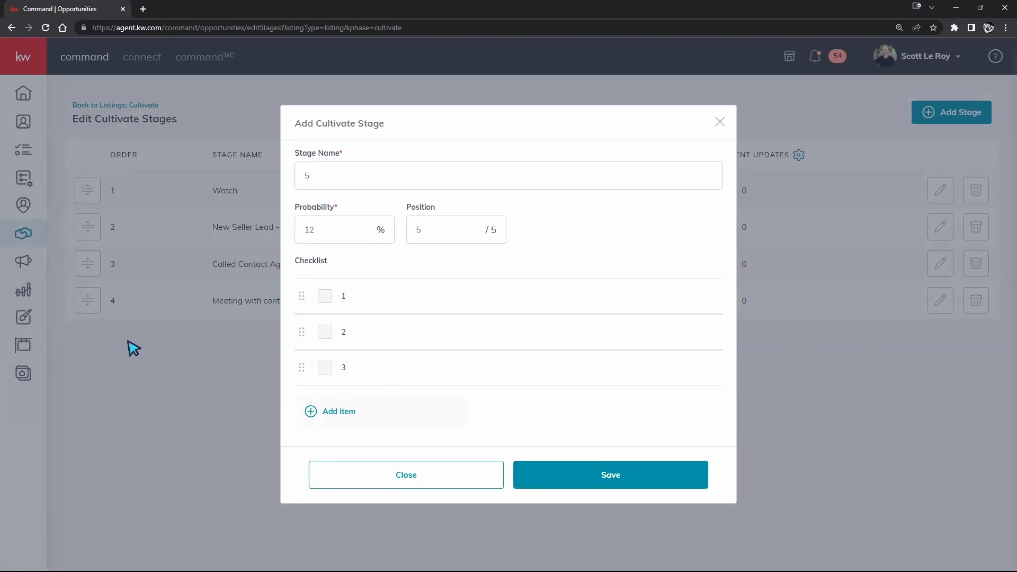
pyautogui.click(593, 478)
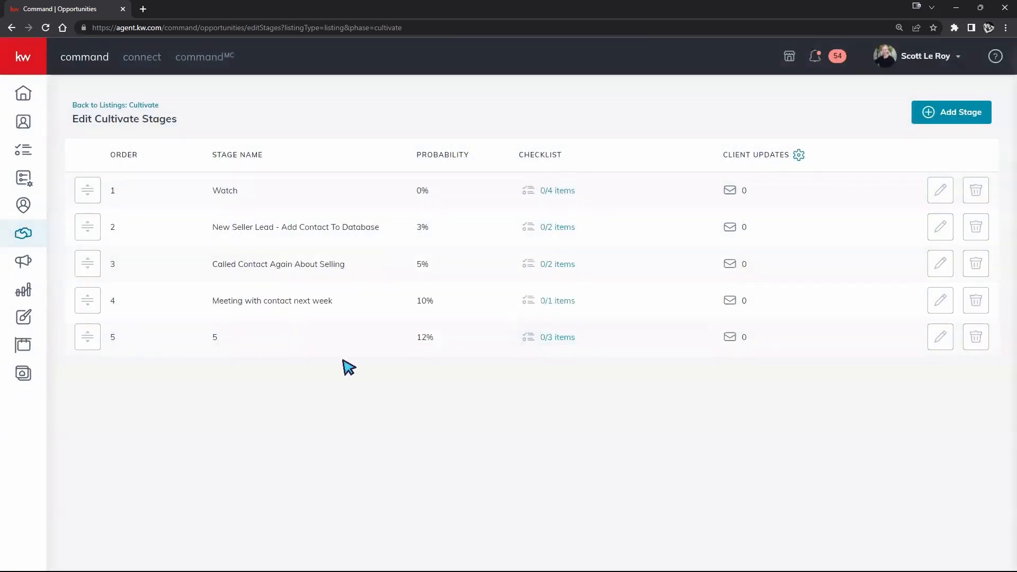
# - Drag stage 5 up into second position, directly below Watch
pyautogui.moveTo(90, 339); pyautogui.dragTo(87, 303)
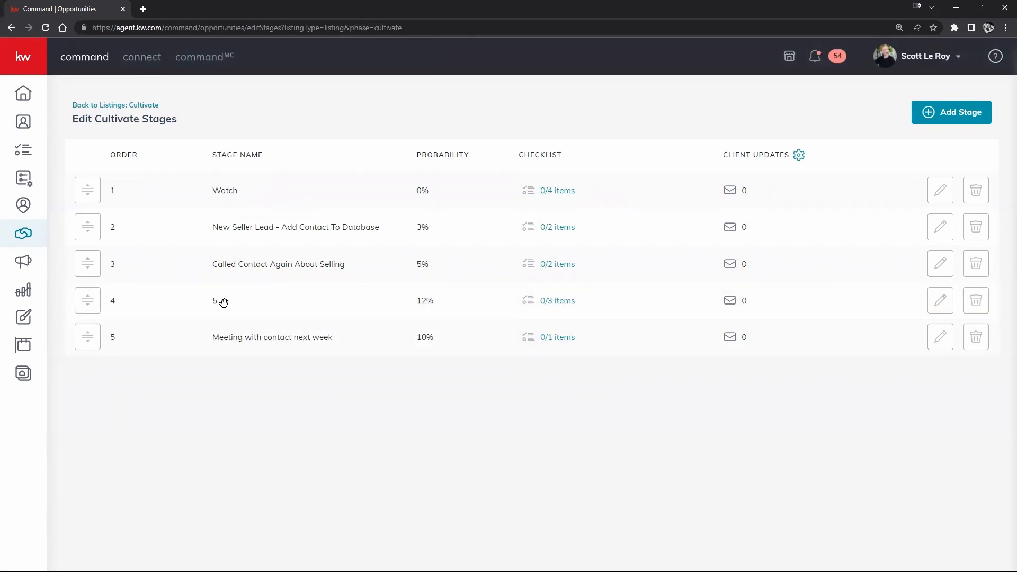
pyautogui.moveTo(89, 300); pyautogui.dragTo(122, 224)
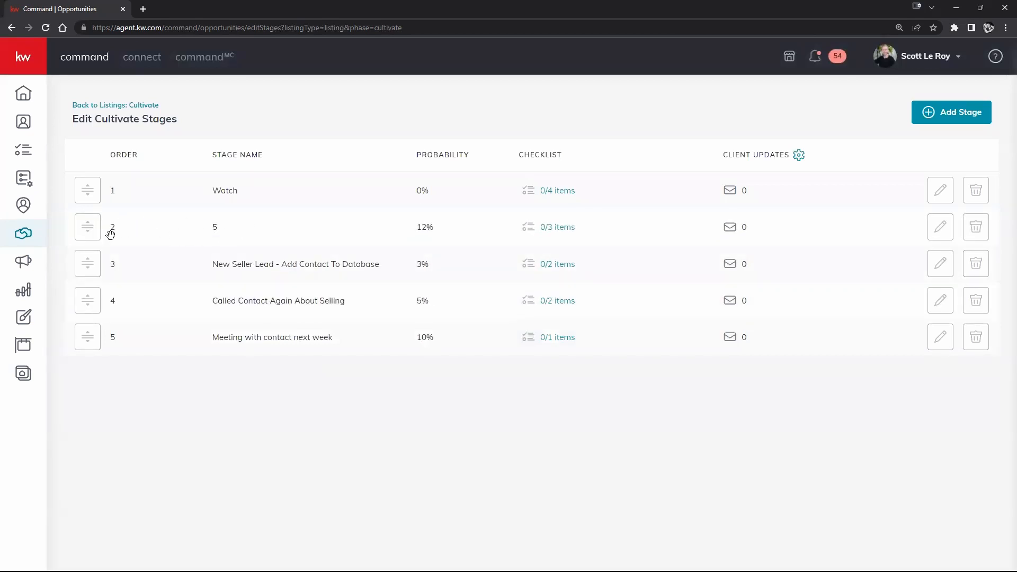
pyautogui.moveTo(86, 229); pyautogui.dragTo(86, 315)
pyautogui.moveTo(83, 340); pyautogui.dragTo(84, 344)
pyautogui.moveTo(85, 295); pyautogui.dragTo(96, 228)
# - Back on the Cultivate board, drag the SLM listing card into stage 5
pyautogui.click(127, 110)
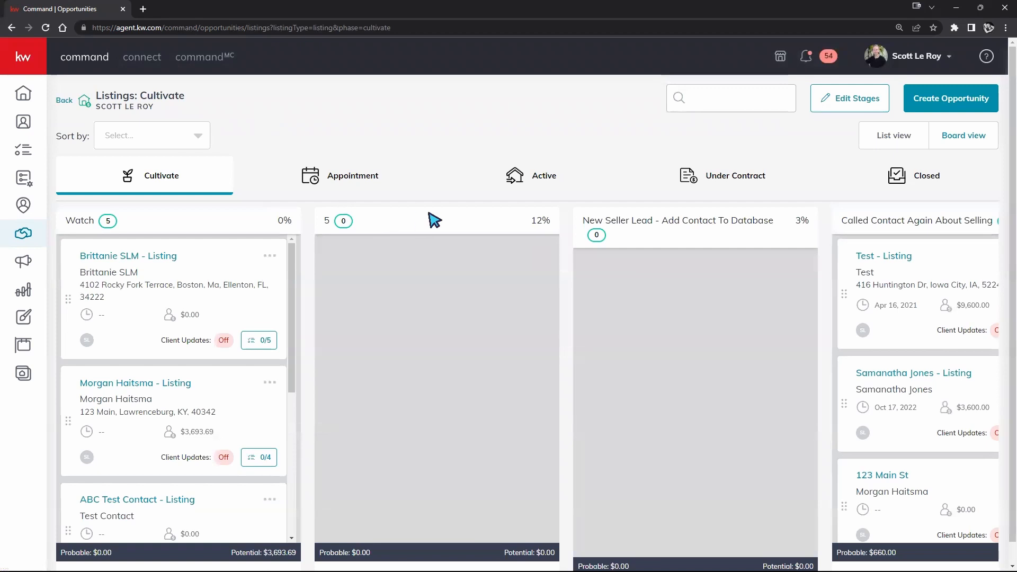
pyautogui.scroll(-1, 434, 220)
pyautogui.moveTo(225, 253); pyautogui.dragTo(516, 249)
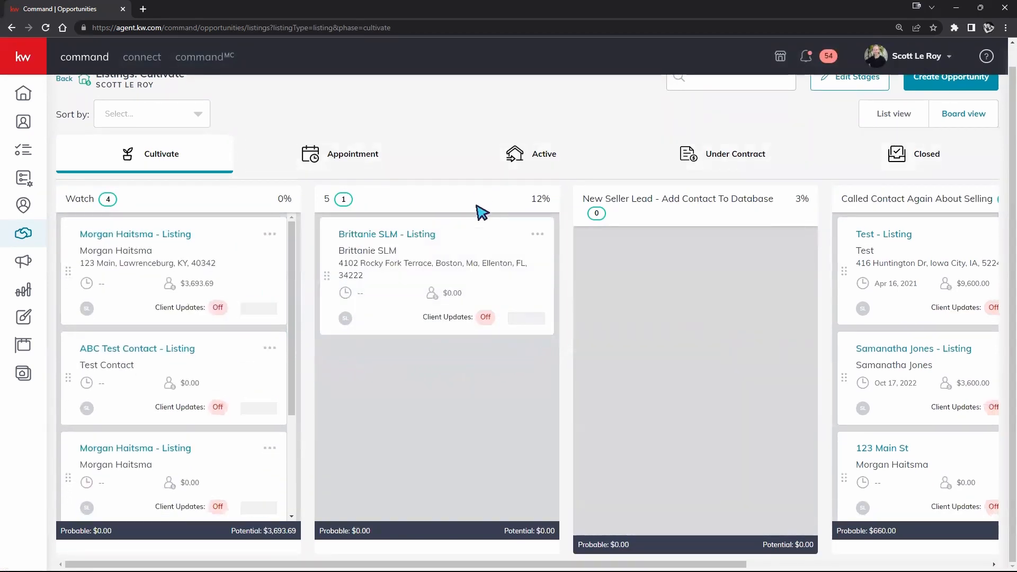
# - Review that card's 0/3 checklist, then go back to the Opportunities overview
pyautogui.click(523, 320)
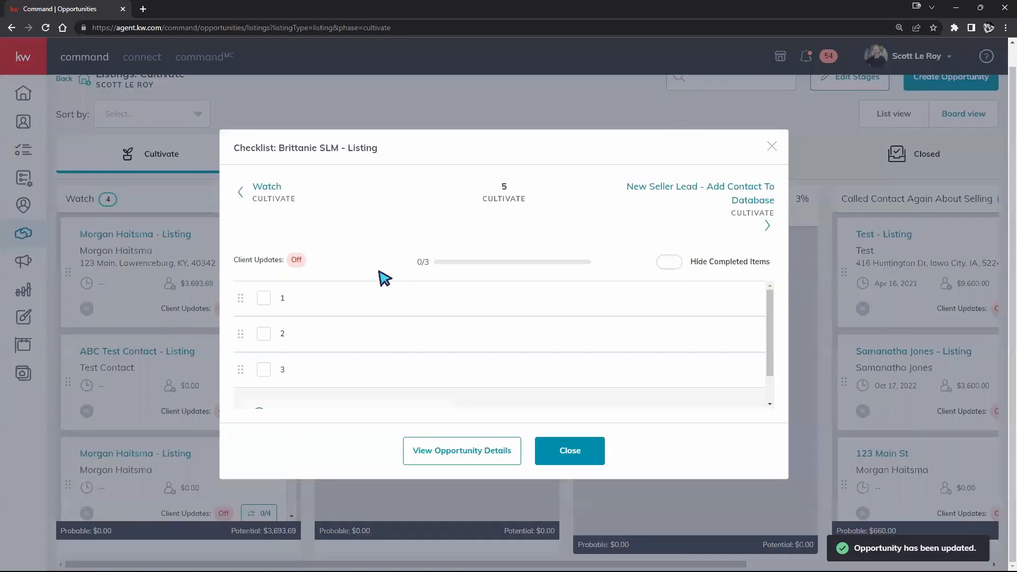
pyautogui.scroll(-1, 270, 336)
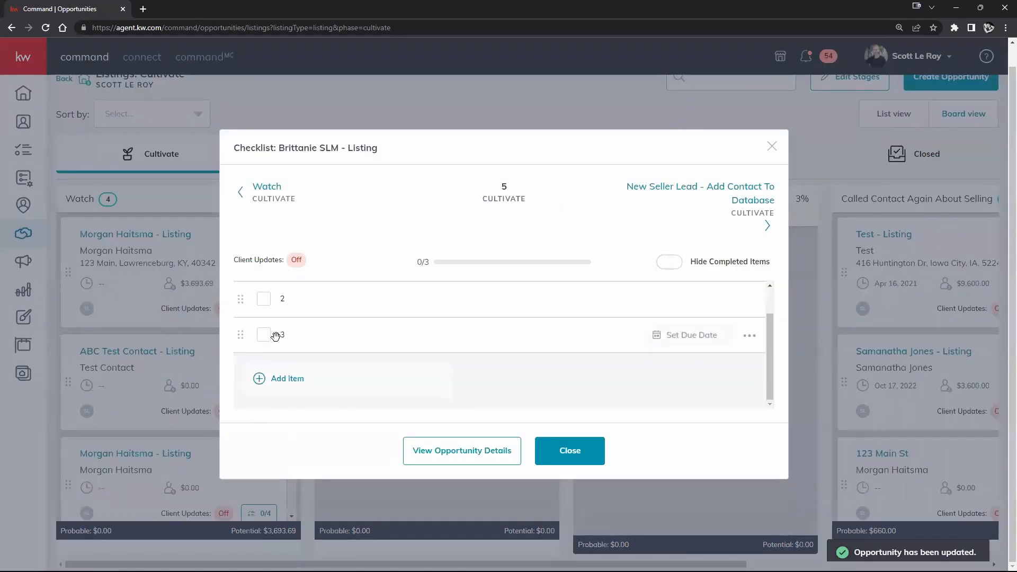
pyautogui.scroll(2, 275, 336)
pyautogui.click(771, 147)
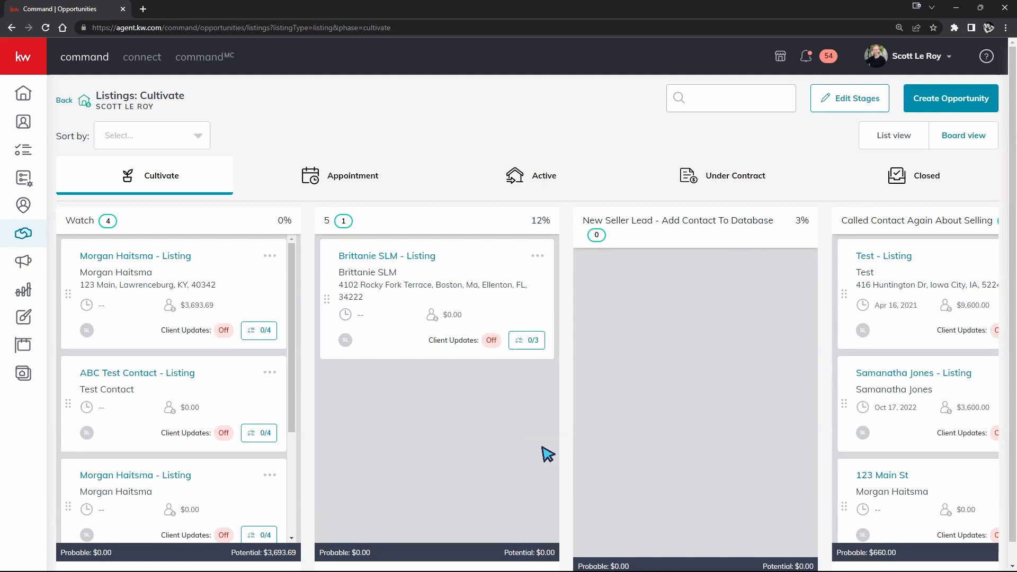
pyautogui.click(66, 100)
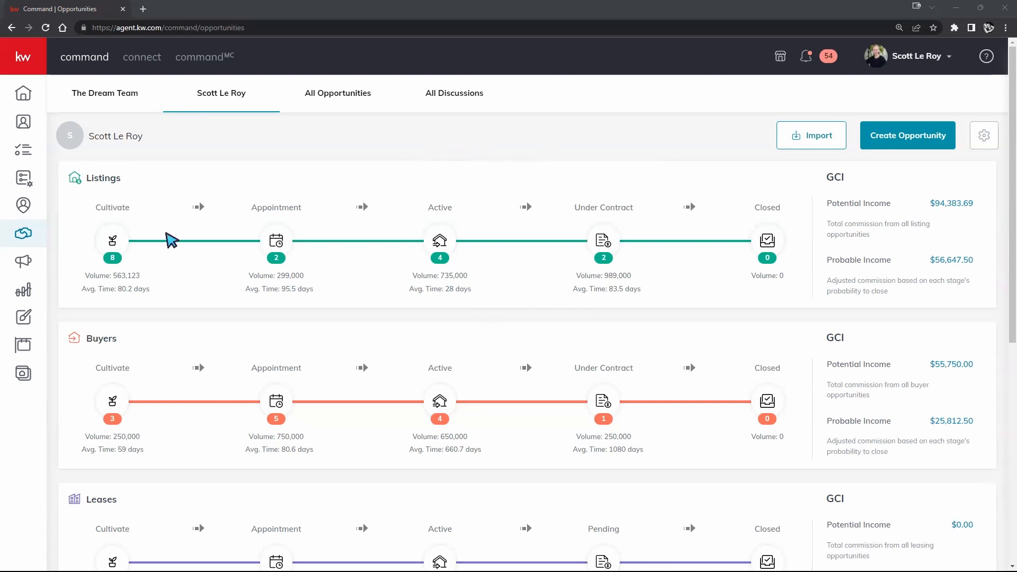
# - Open the Cultivate listings and view the first Watch-stage listing's Details page
pyautogui.click(120, 242)
pyautogui.scroll(-1, 454, 281)
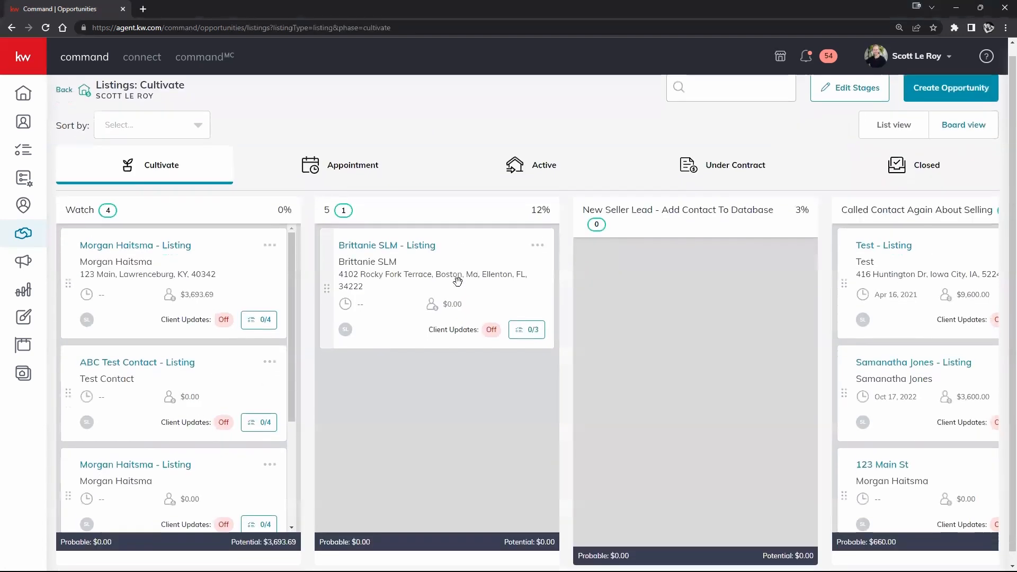
pyautogui.scroll(-3, 216, 357)
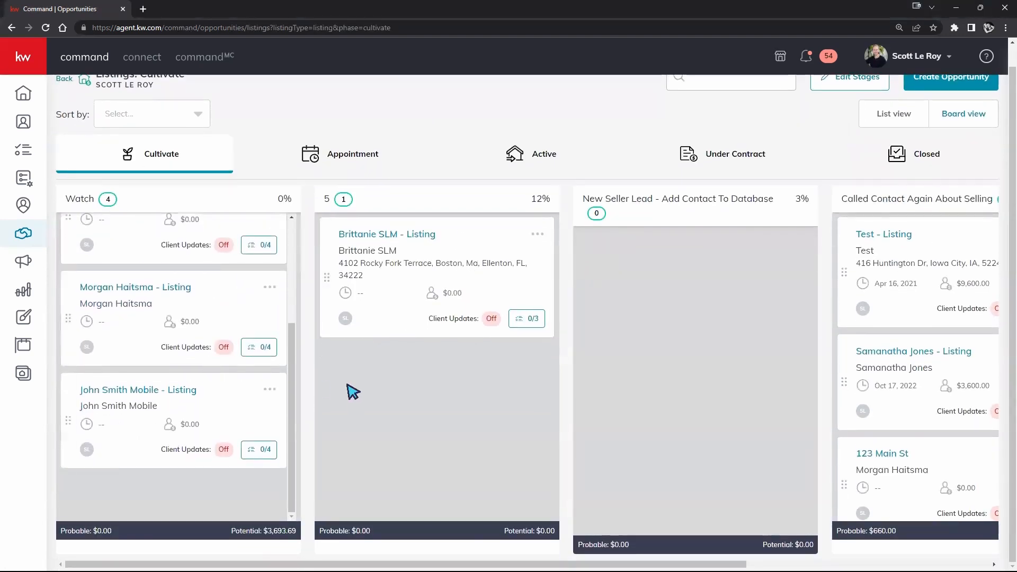
pyautogui.scroll(1, 352, 390)
pyautogui.click(158, 309)
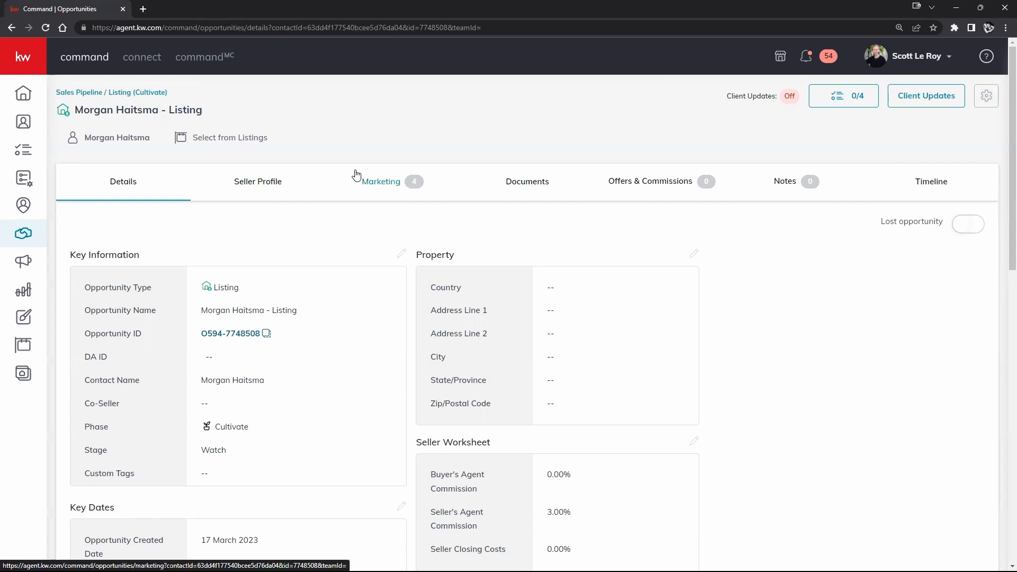
pyautogui.scroll(-2, 358, 174)
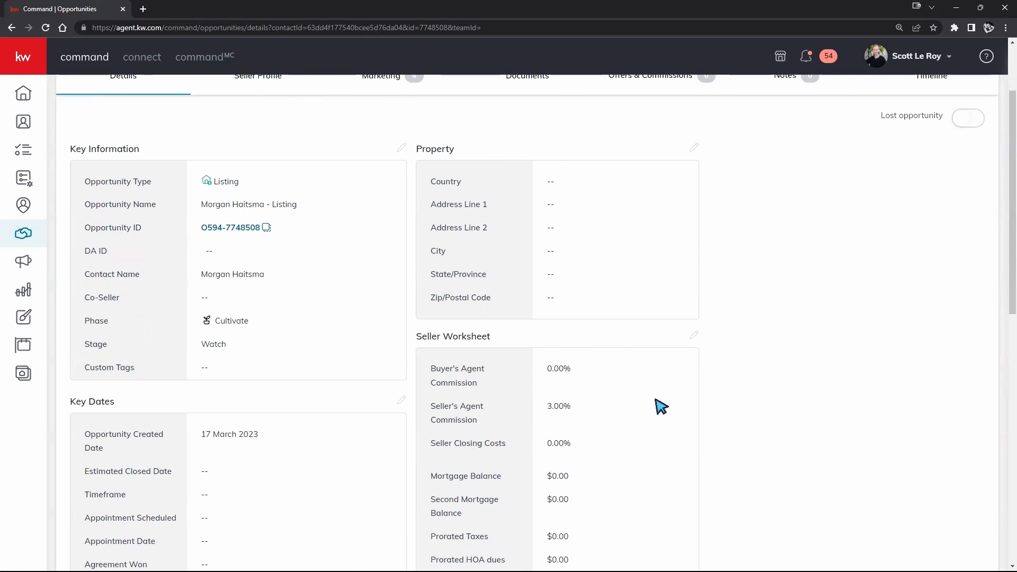
pyautogui.scroll(1, 787, 348)
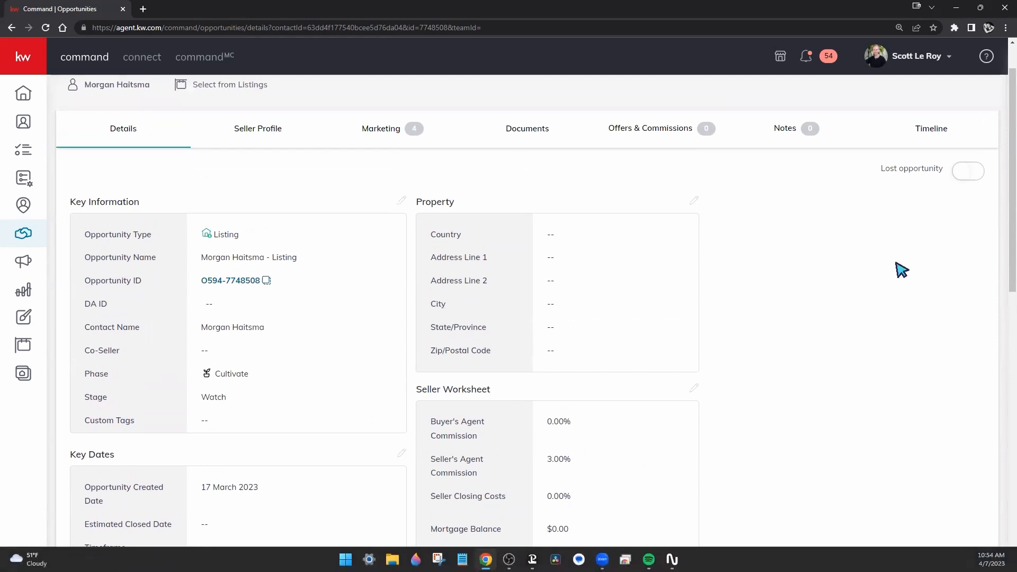
pyautogui.scroll(1, 788, 409)
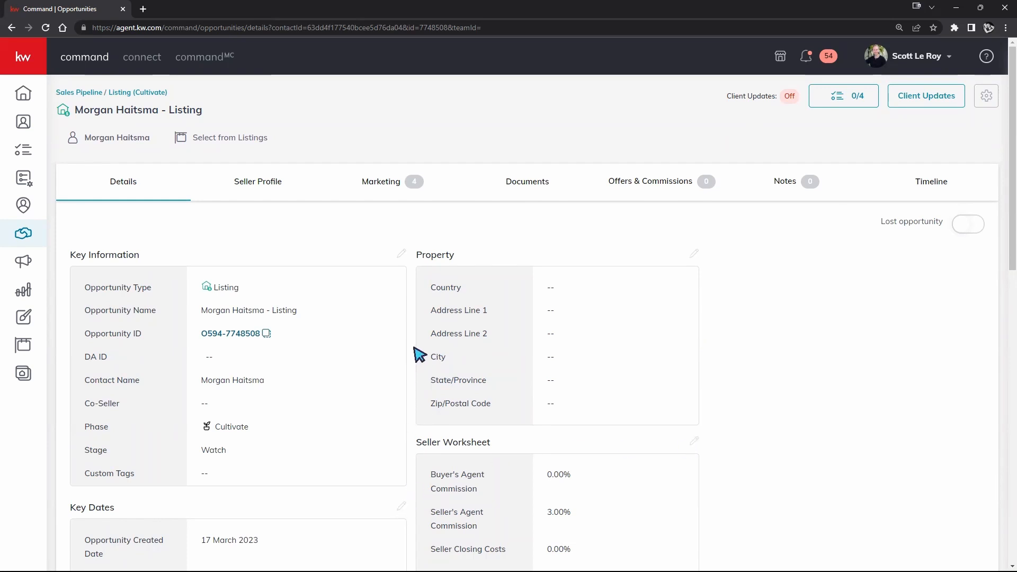
pyautogui.click(401, 254)
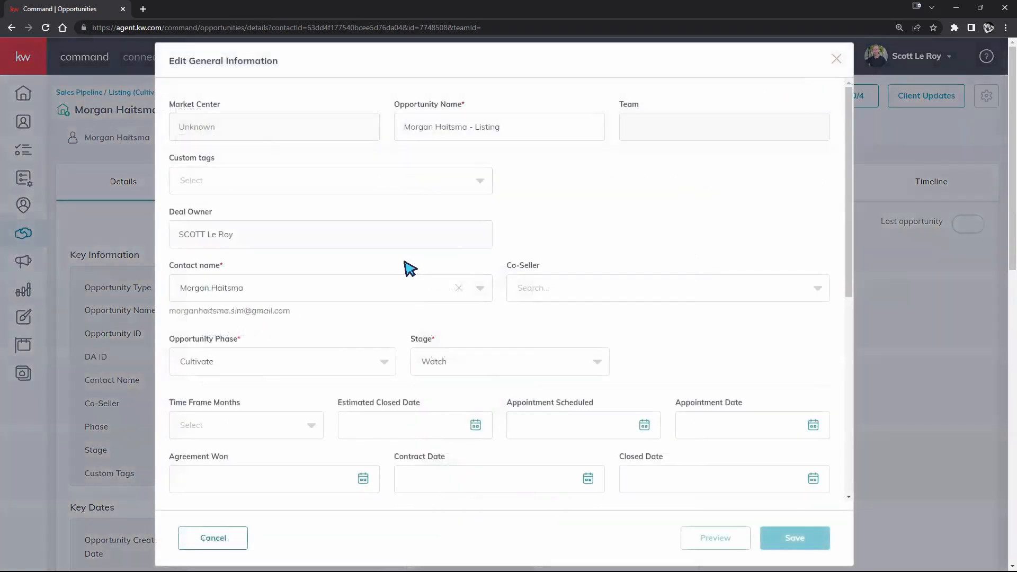
pyautogui.moveTo(225, 105); pyautogui.dragTo(167, 106)
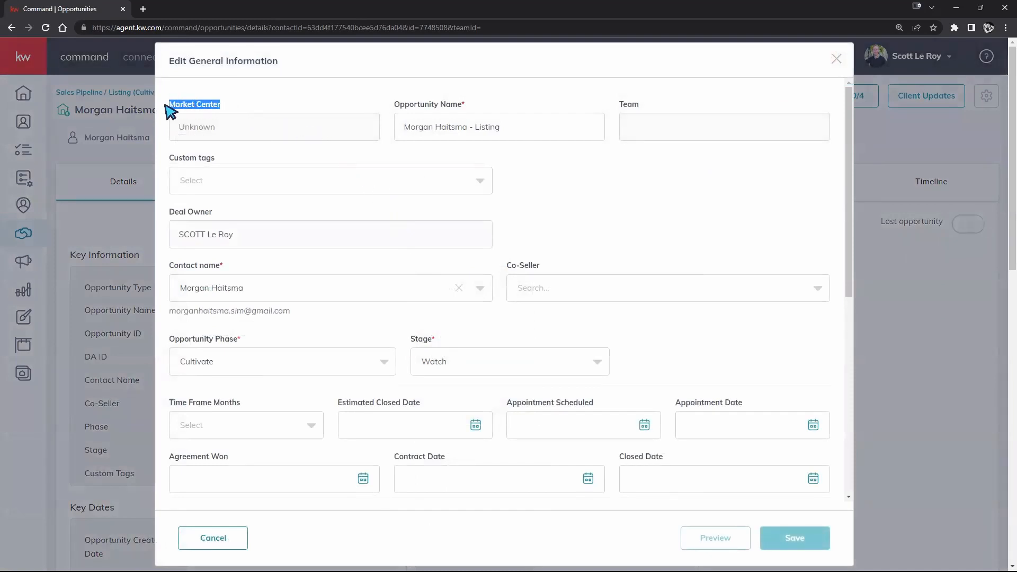
pyautogui.click(204, 130)
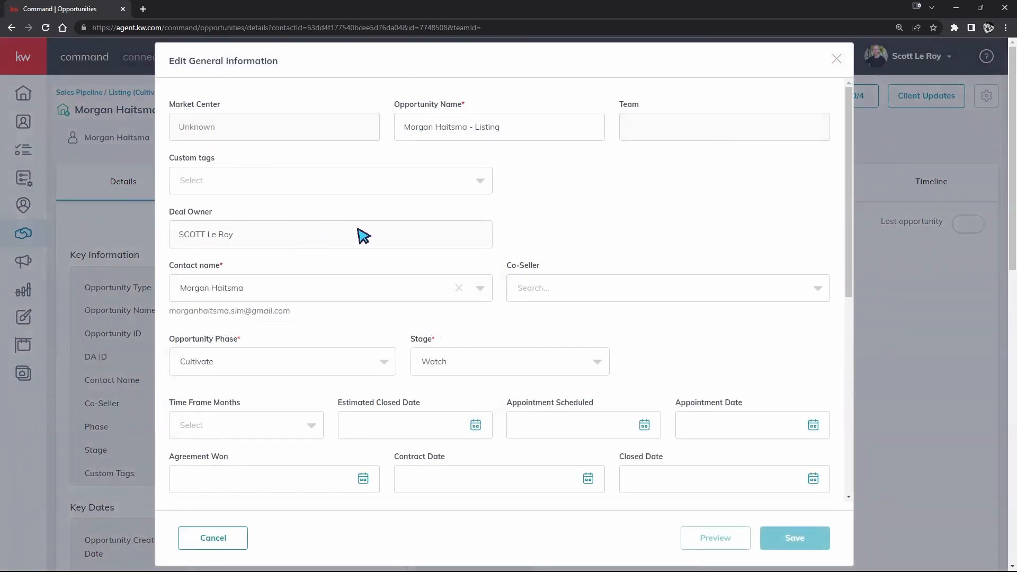
pyautogui.scroll(-4, 506, 196)
pyautogui.scroll(4, 391, 186)
pyautogui.tripleClick(482, 126)
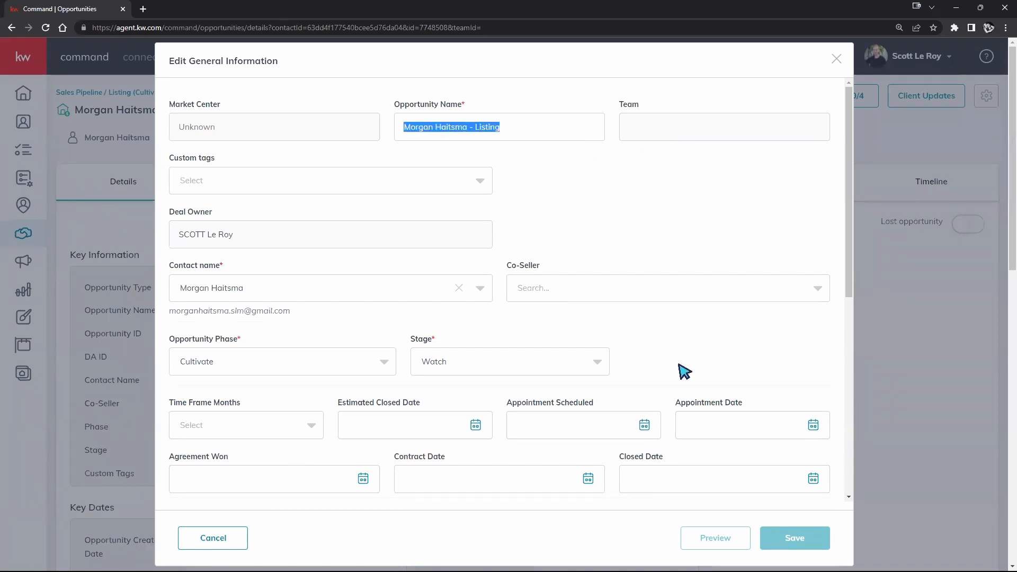
pyautogui.scroll(-2, 456, 211)
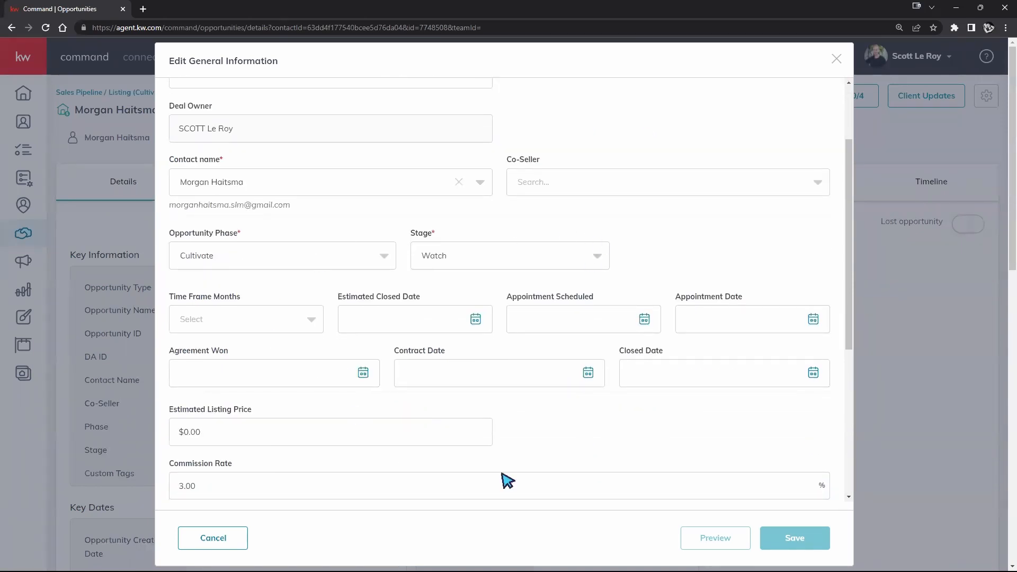
pyautogui.scroll(-3, 541, 347)
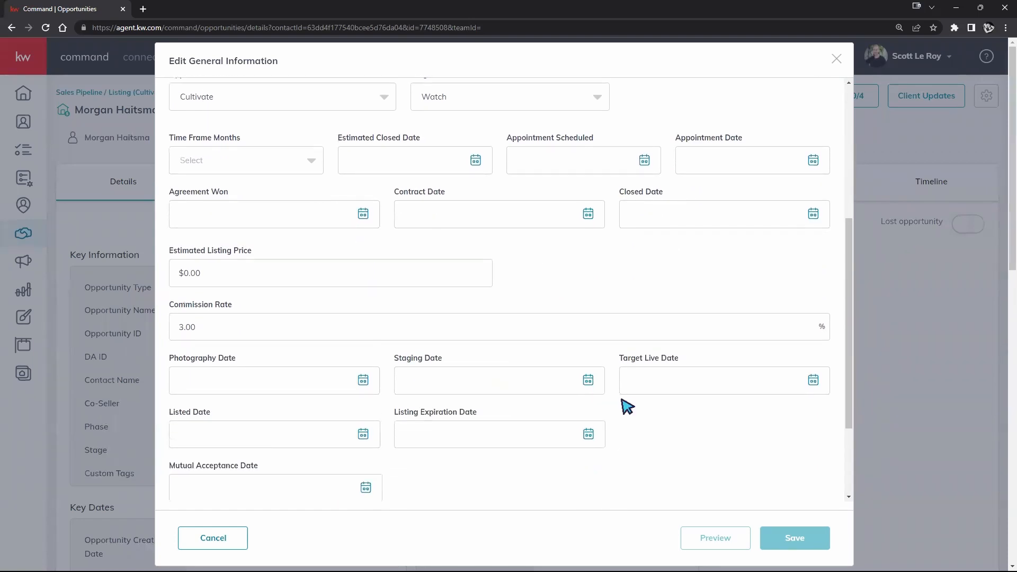
pyautogui.scroll(5, 653, 421)
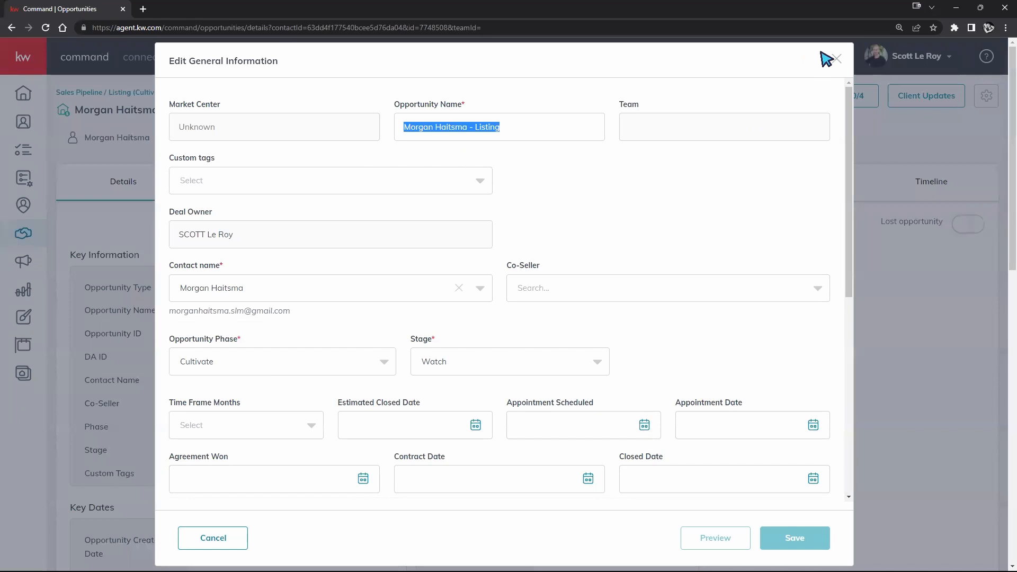
pyautogui.click(837, 60)
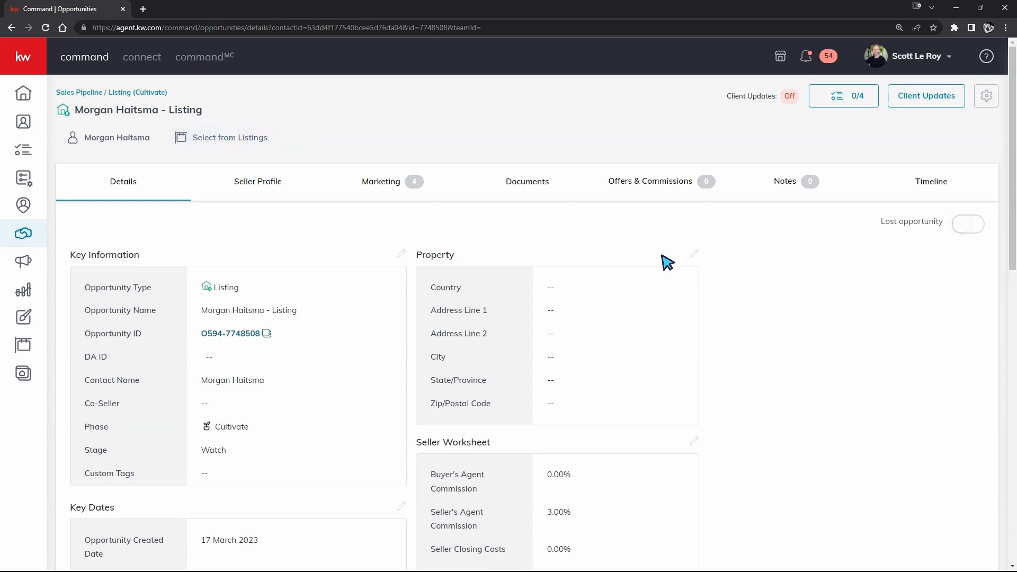
# - Try setting the property country to United States of America, then close the form unsaved
pyautogui.click(694, 257)
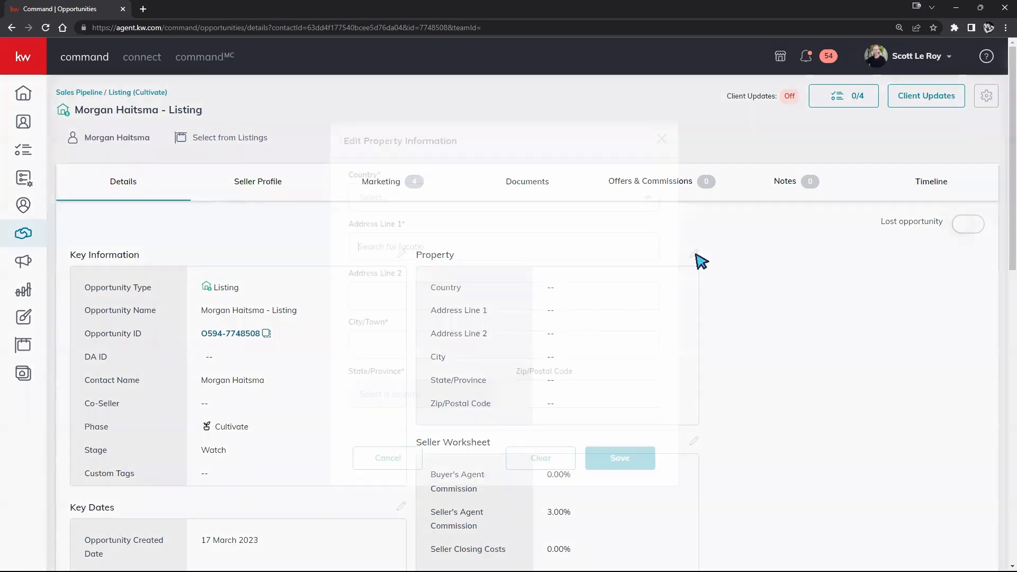
pyautogui.click(529, 198)
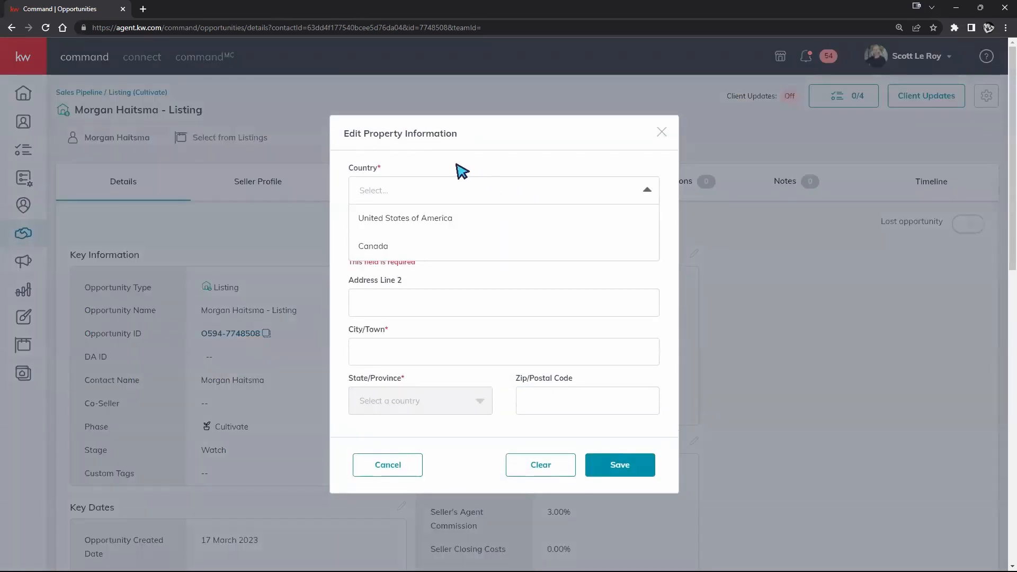
pyautogui.click(366, 225)
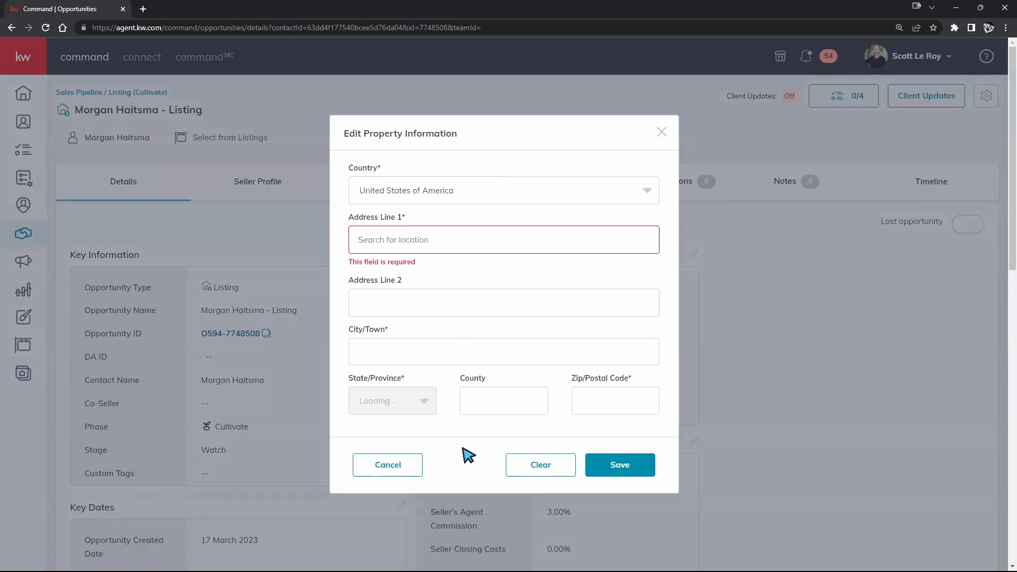
pyautogui.click(663, 133)
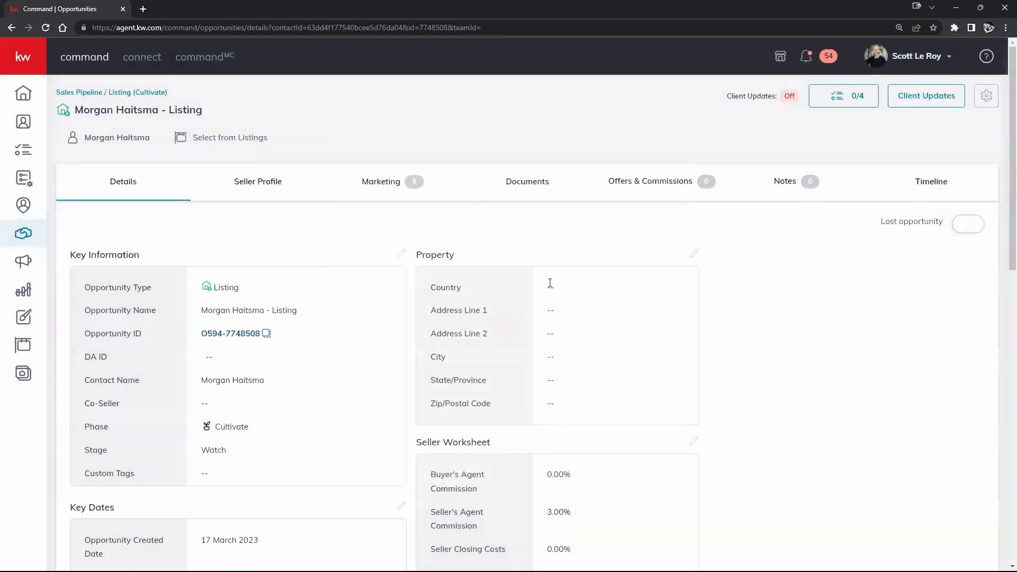
# - Search All Listings for '123 main' and pick the 123 Main listing in Lawrenceburg, KY
pyautogui.click(231, 146)
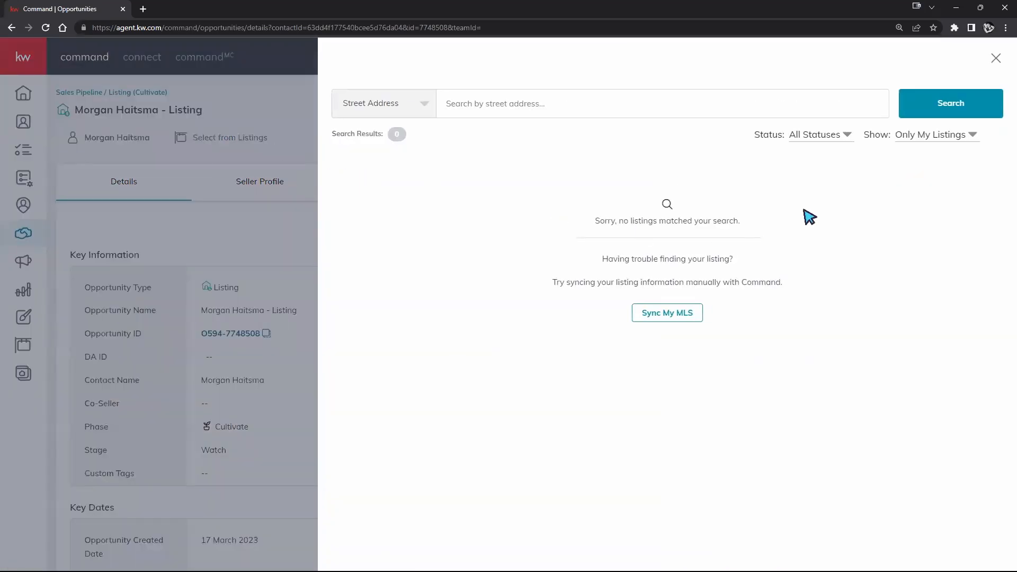
pyautogui.click(932, 139)
pyautogui.click(923, 158)
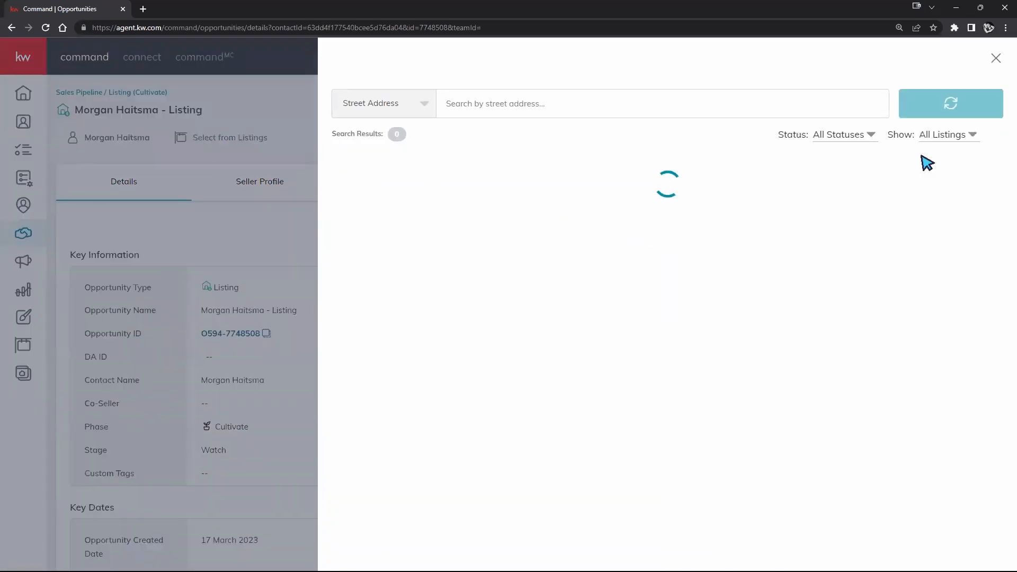
pyautogui.write('1')
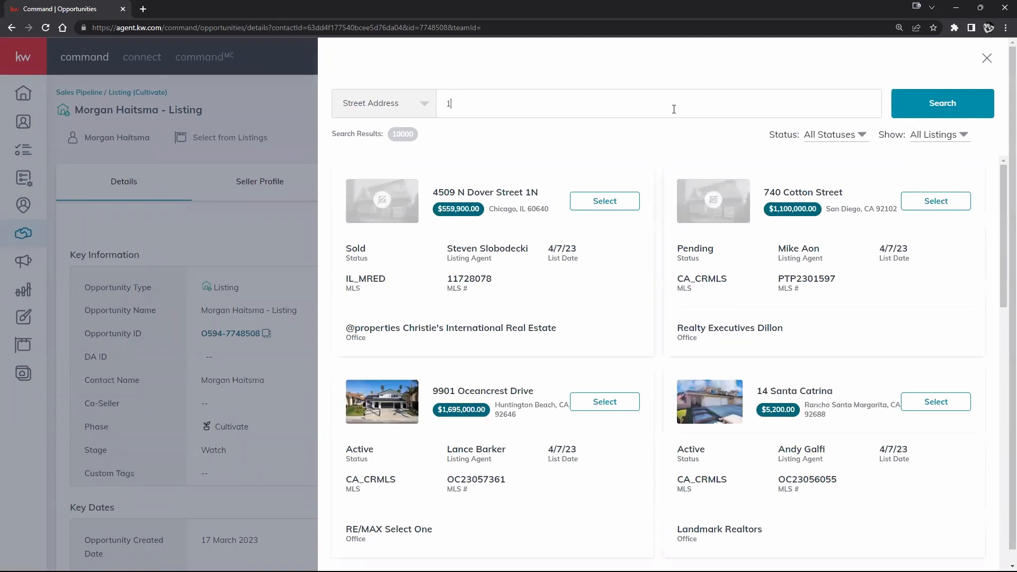
pyautogui.write('23 main')
pyautogui.press('Return')
pyautogui.scroll(-5, 623, 218)
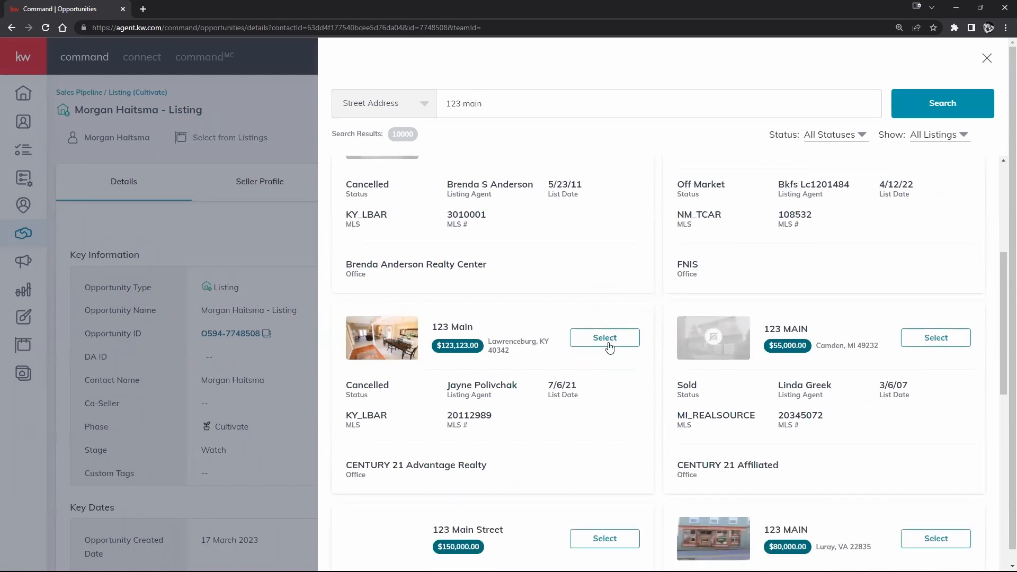
pyautogui.scroll(-1, 609, 347)
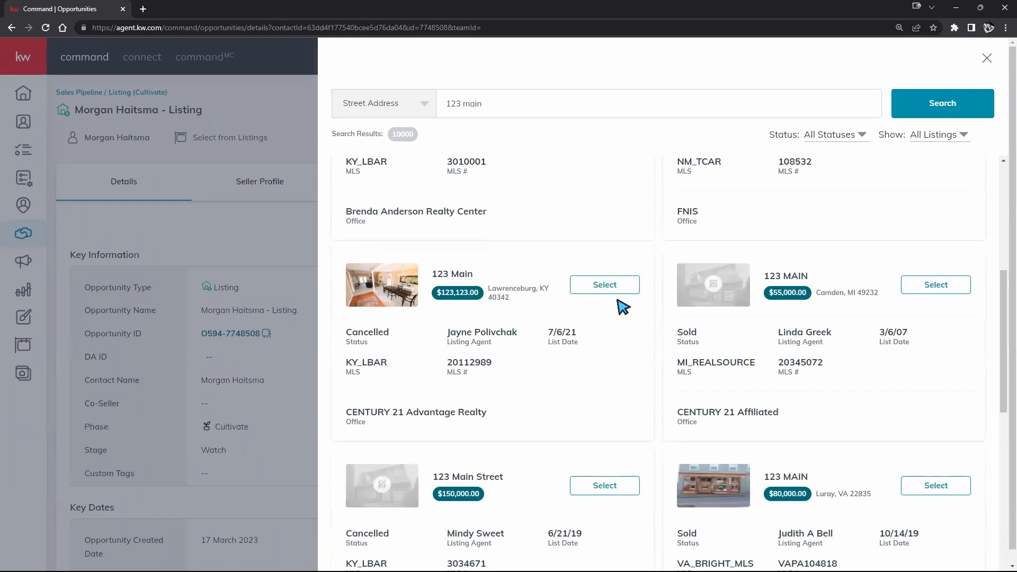
pyautogui.click(590, 286)
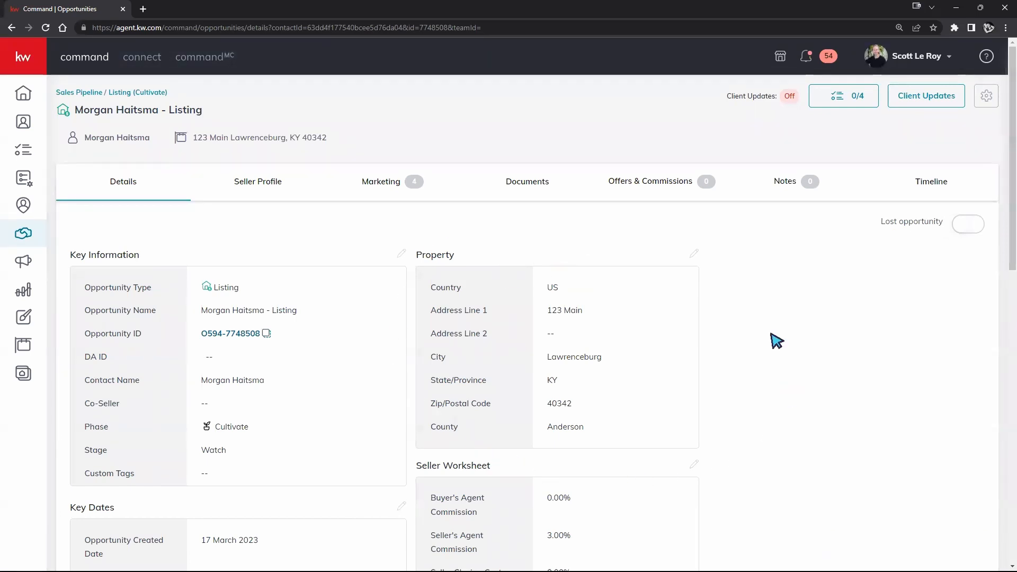
# - Scroll through the property details now filled in from the Lawrenceburg listing
pyautogui.scroll(-3, 641, 297)
pyautogui.scroll(-3, 638, 279)
pyautogui.scroll(4, 638, 279)
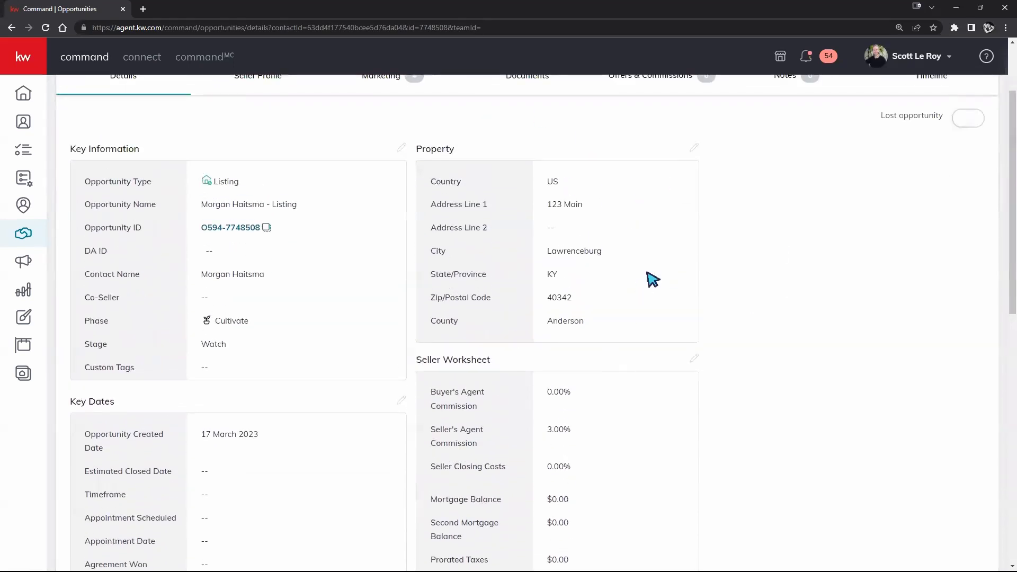
pyautogui.scroll(1, 670, 289)
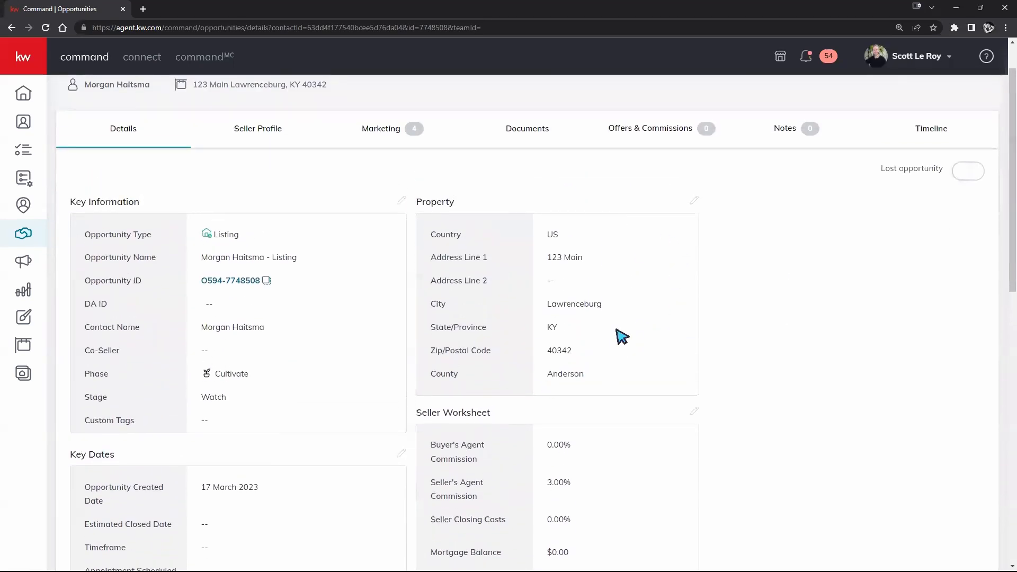
pyautogui.scroll(1, 498, 307)
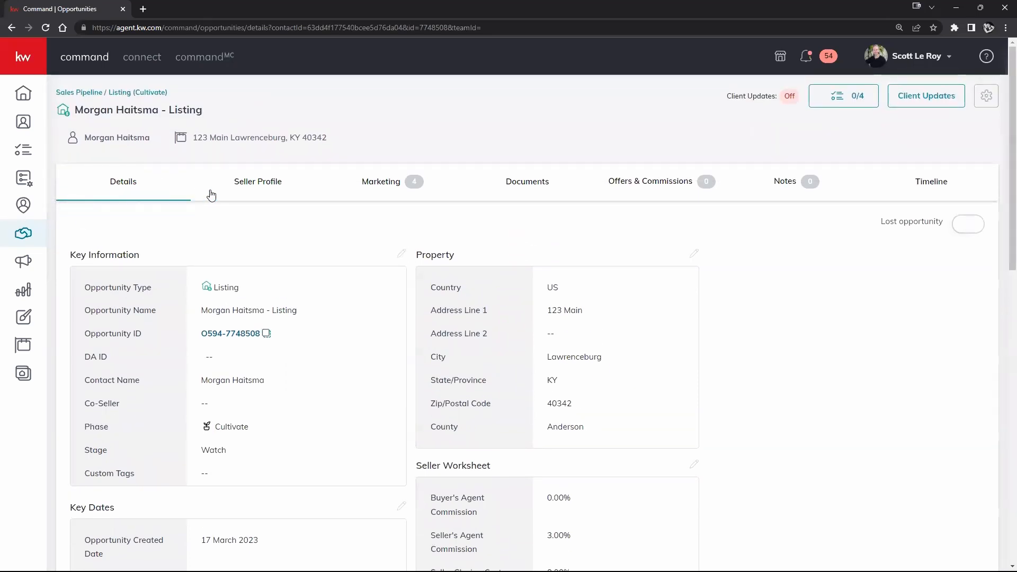
# - Open the opportunity's Documents tab, then the account dropdown under the profile name
pyautogui.click(535, 191)
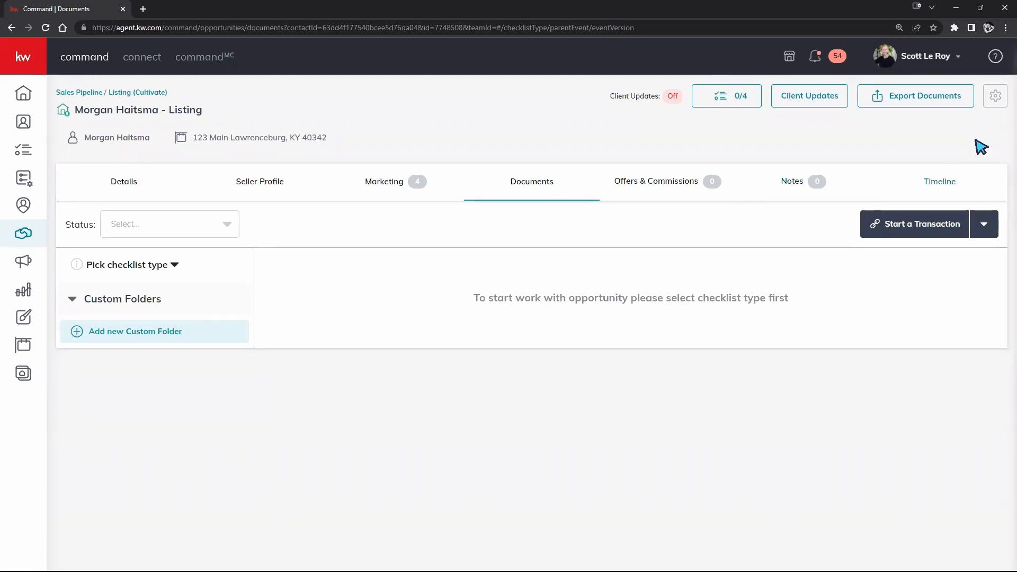
pyautogui.click(947, 55)
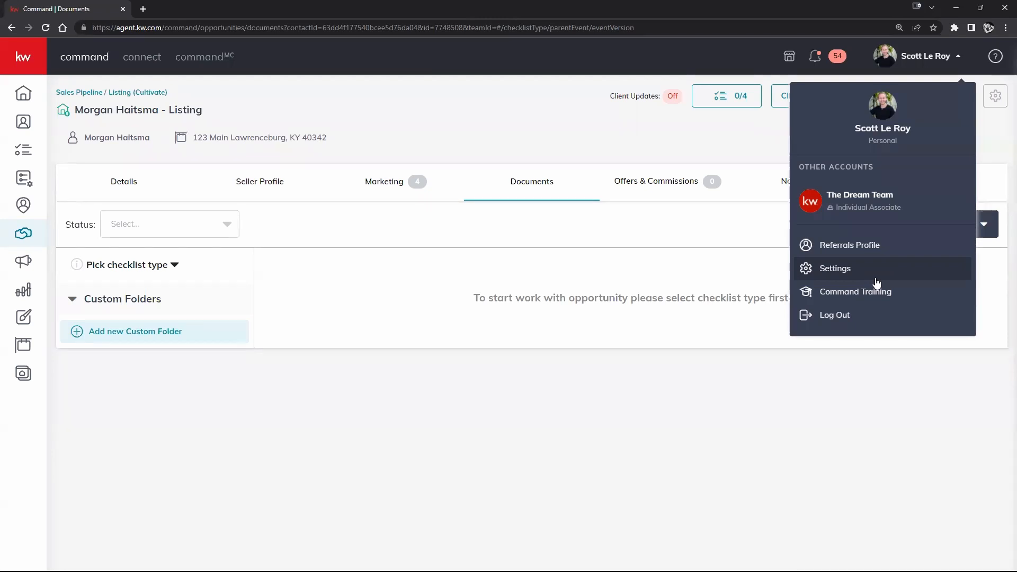
pyautogui.click(643, 228)
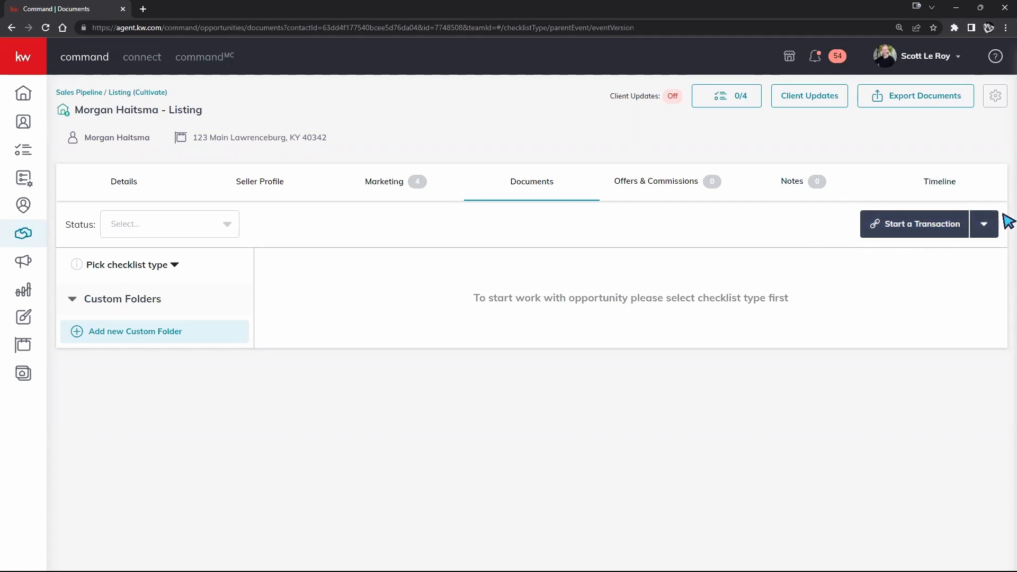
pyautogui.click(951, 59)
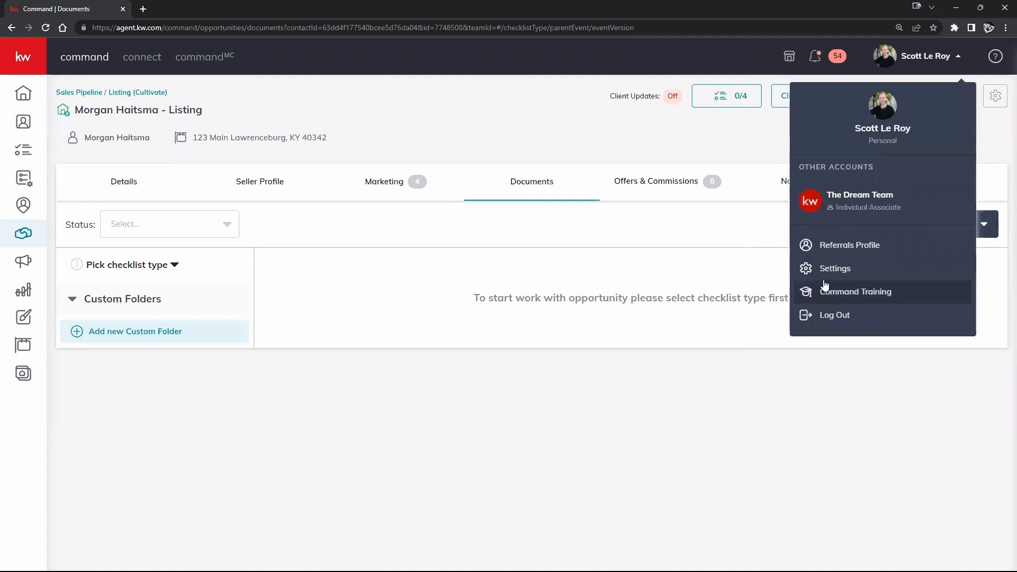
pyautogui.click(756, 241)
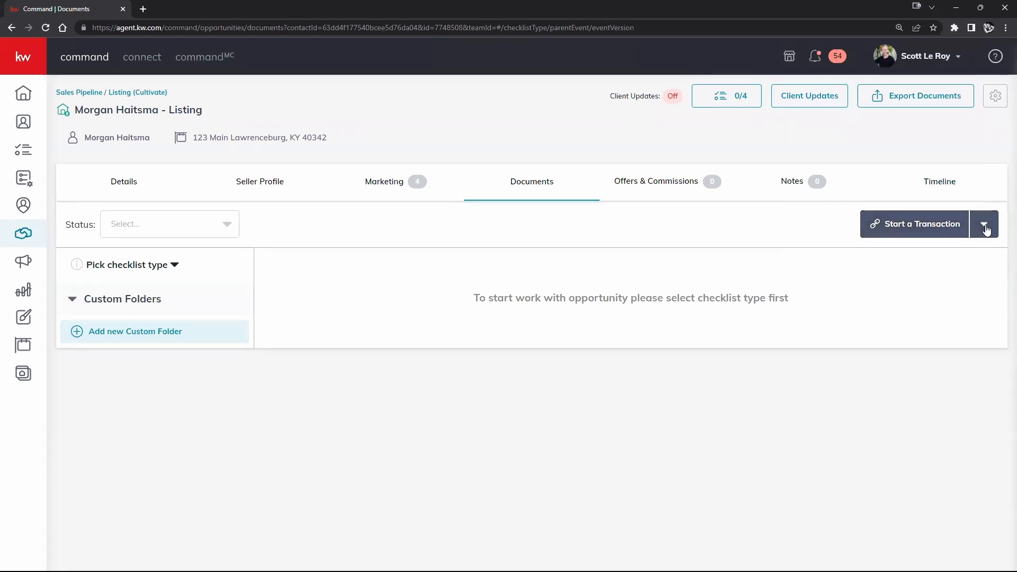
# - Choose DocuSign under Start a Transaction to create the 123 Main listing's room
pyautogui.click(921, 236)
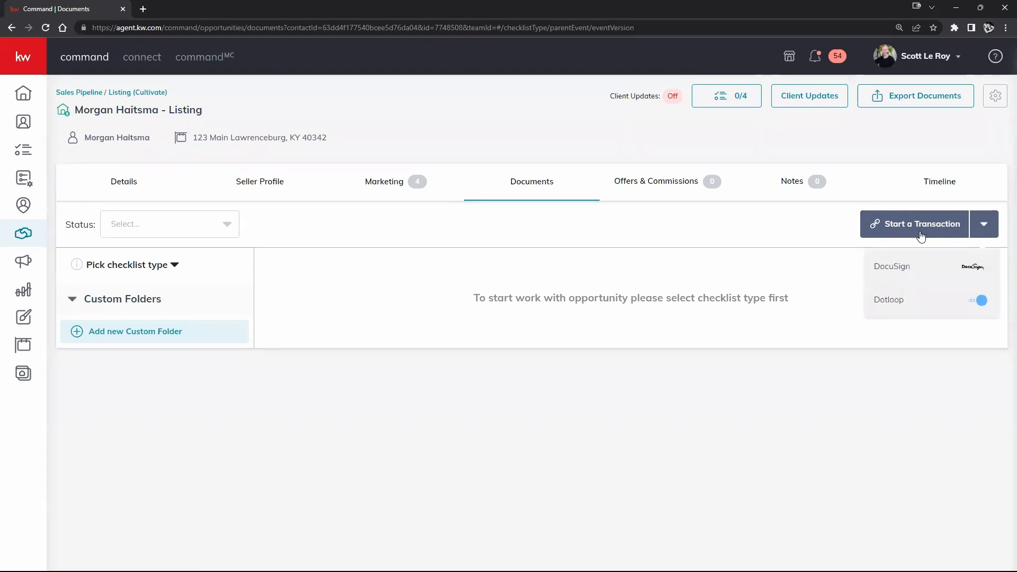
pyautogui.click(894, 271)
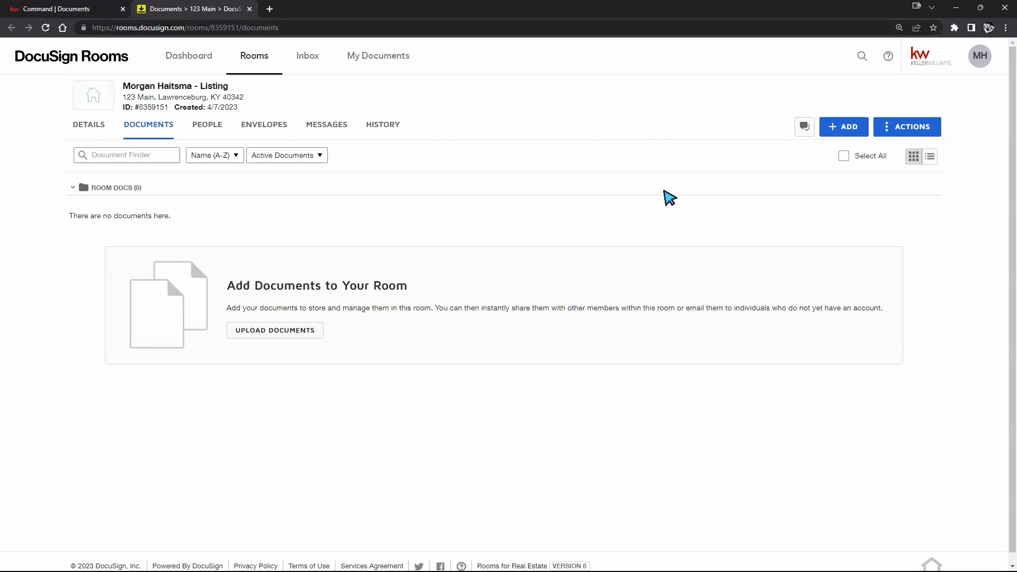
# - Return to the KW Command listing's Documents browser tab
pyautogui.click(68, 9)
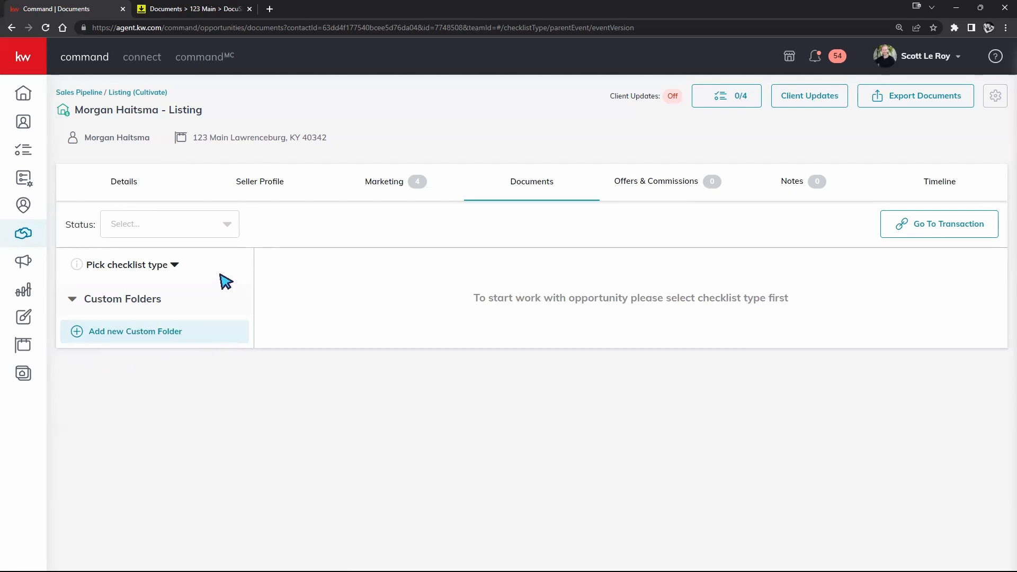
# - Set the listing's checklist type to Residential
pyautogui.click(172, 269)
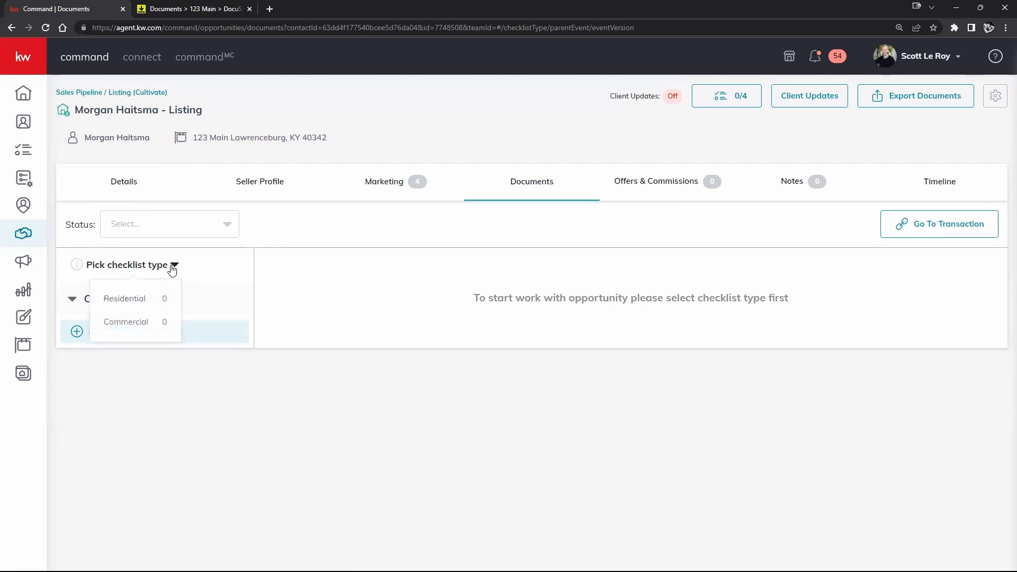
pyautogui.click(136, 302)
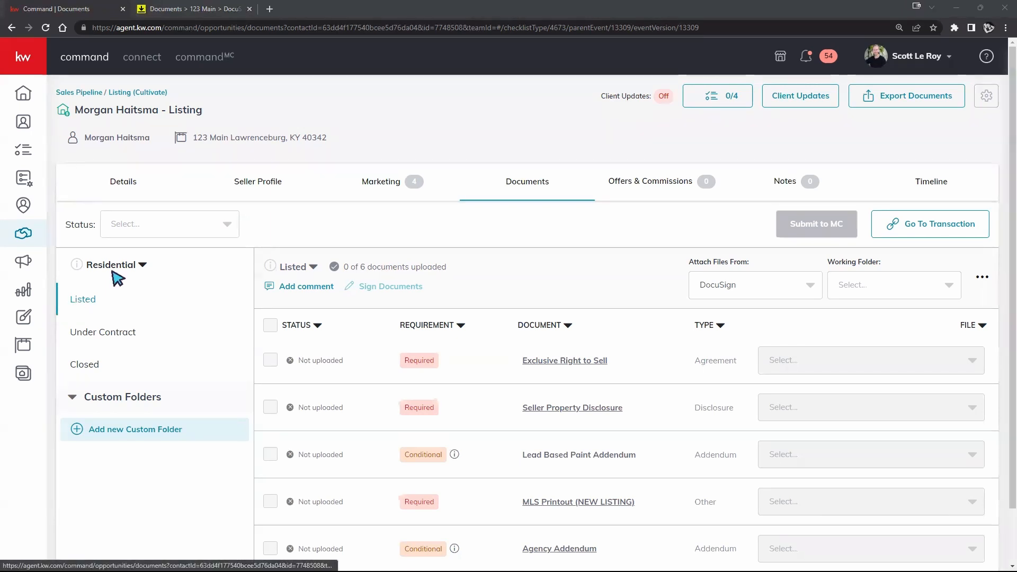
pyautogui.scroll(-2, 721, 359)
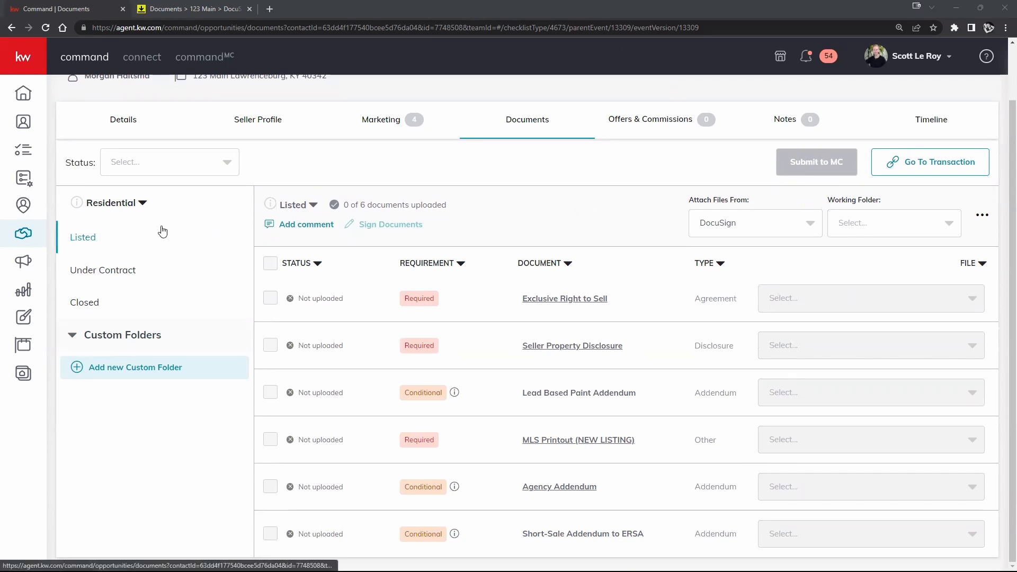
pyautogui.click(107, 275)
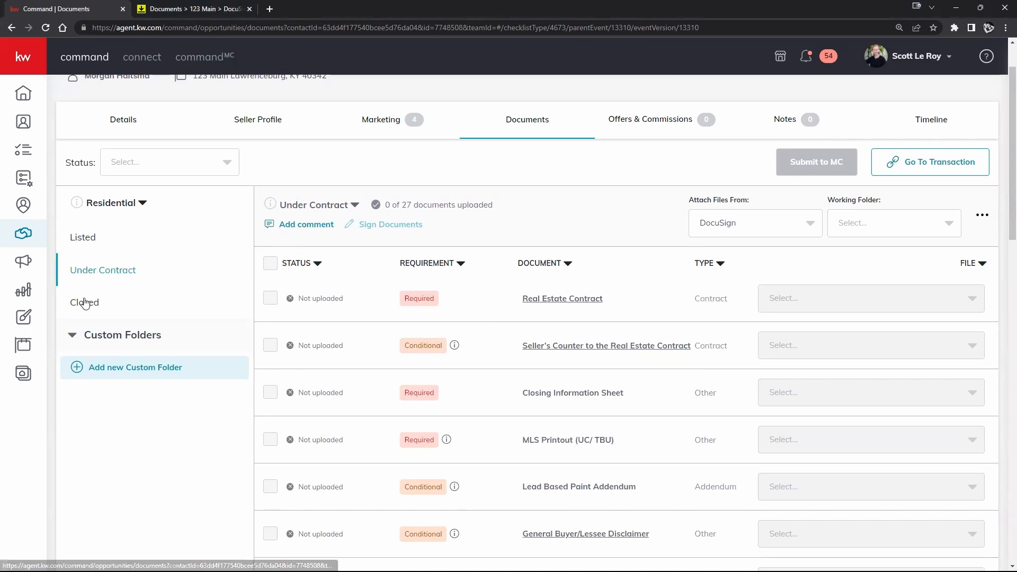
pyautogui.click(84, 301)
pyautogui.scroll(2, 712, 392)
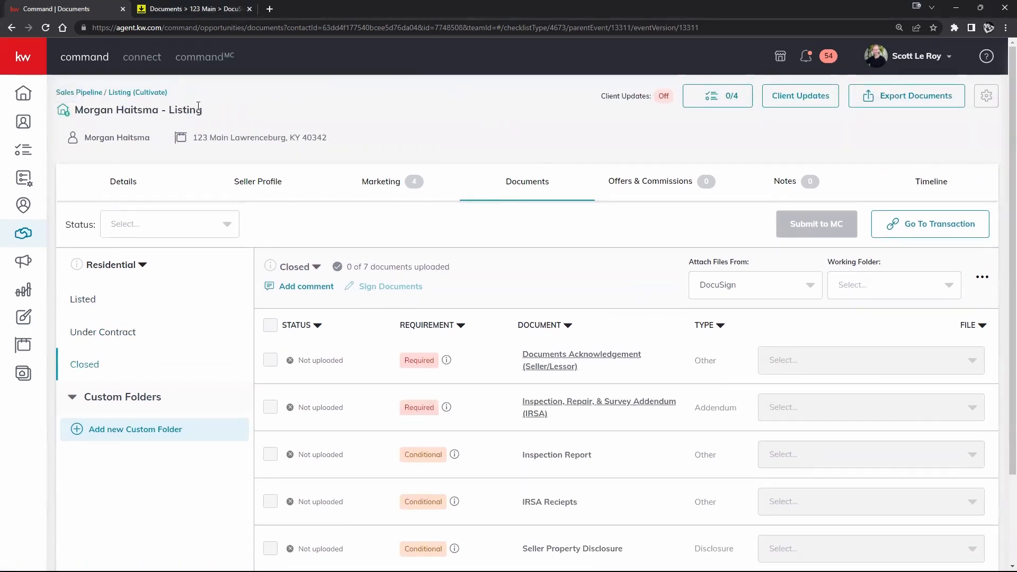
pyautogui.click(86, 299)
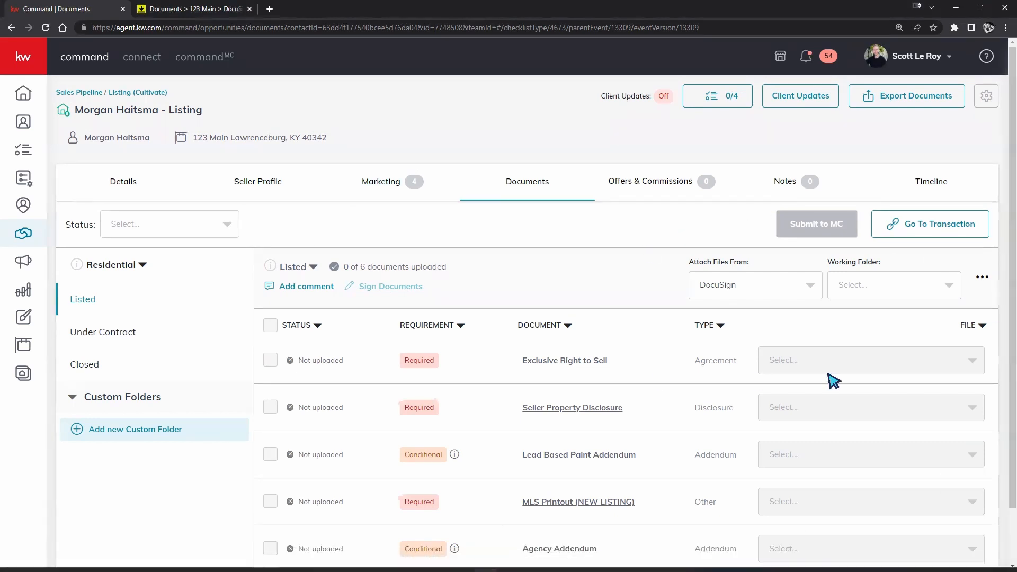
pyautogui.scroll(-1, 833, 379)
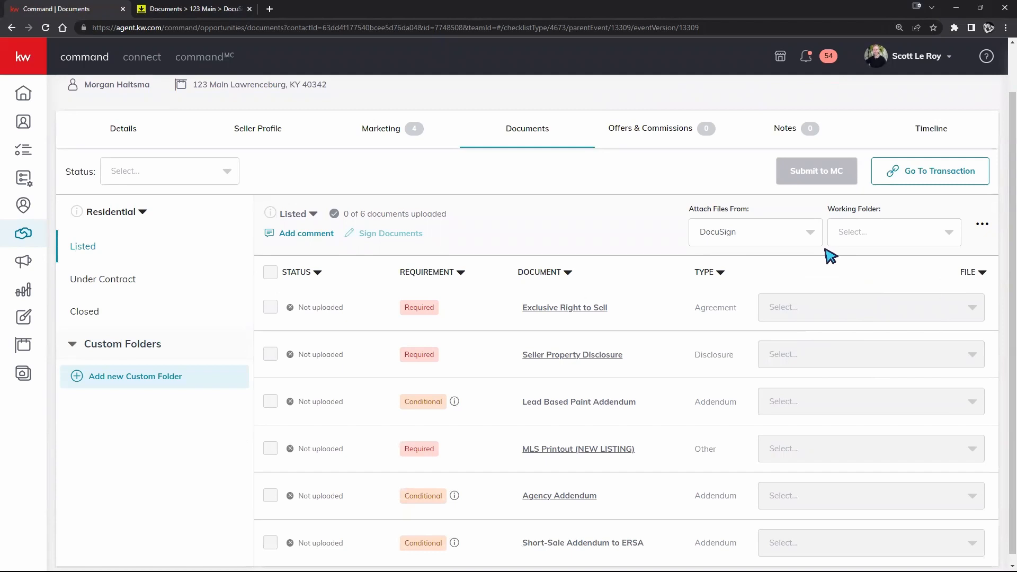
pyautogui.click(808, 241)
# - Switch Attach Files From to My Computer (Manual) and upload dotloop-improvement.pdf for Exclusive Right to Sell
pyautogui.click(761, 260)
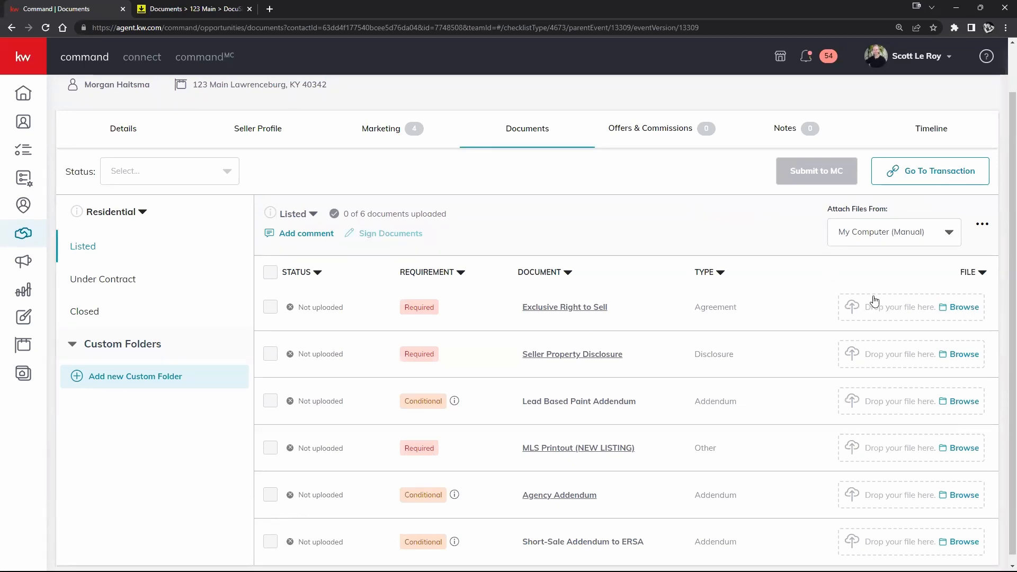
pyautogui.scroll(-1, 881, 257)
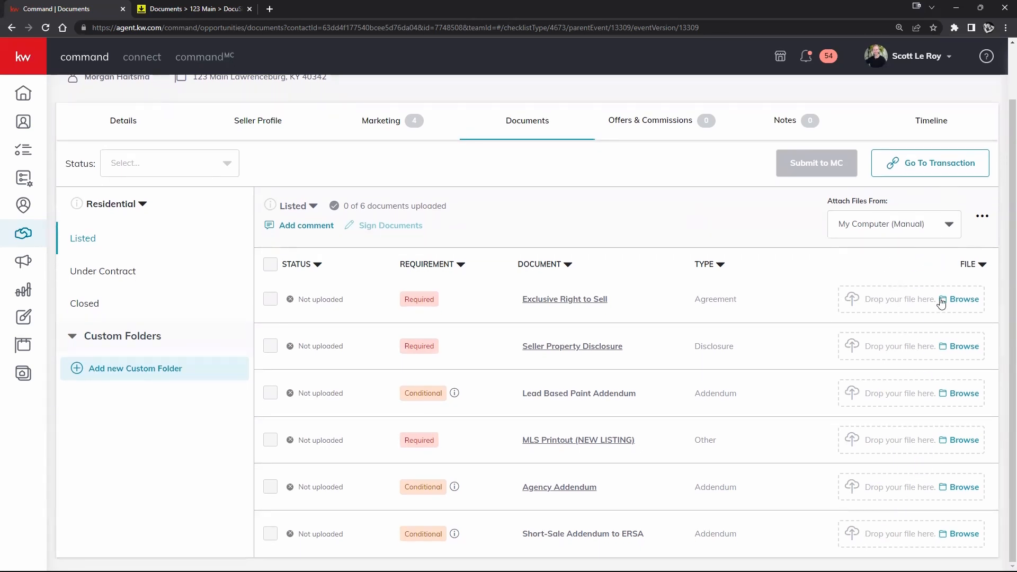
pyautogui.doubleClick(875, 299)
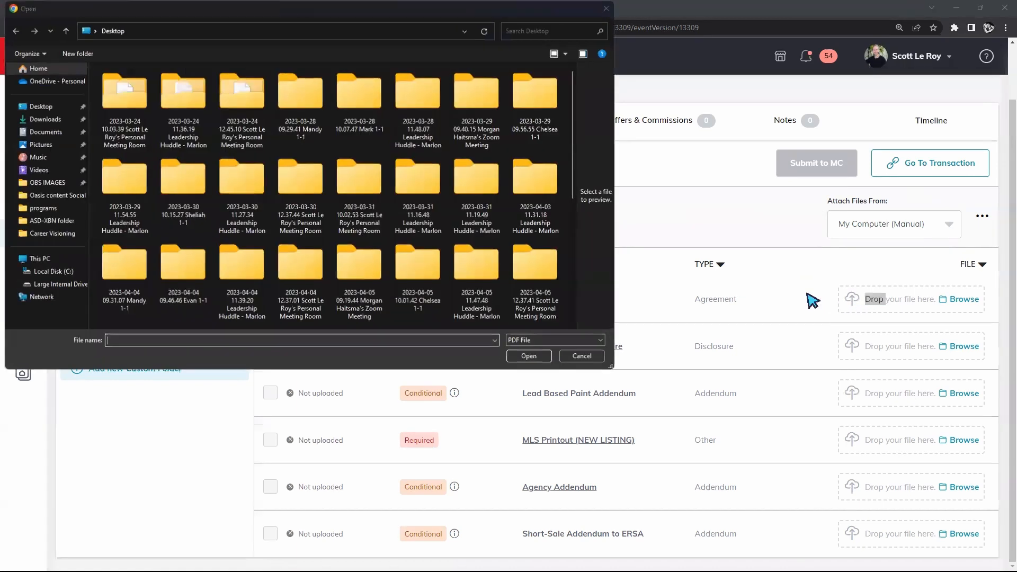
pyautogui.click(582, 357)
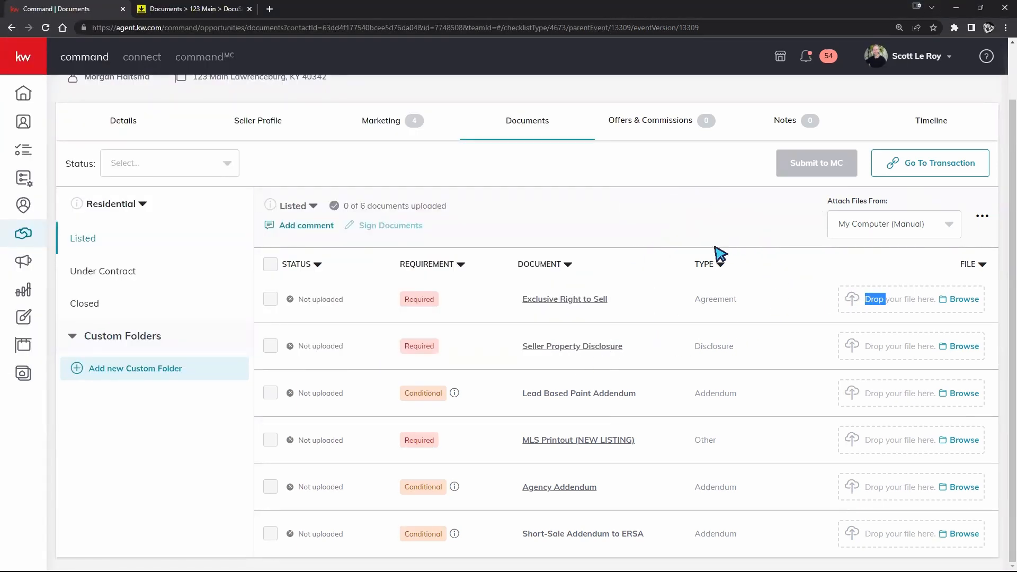
pyautogui.click(781, 301)
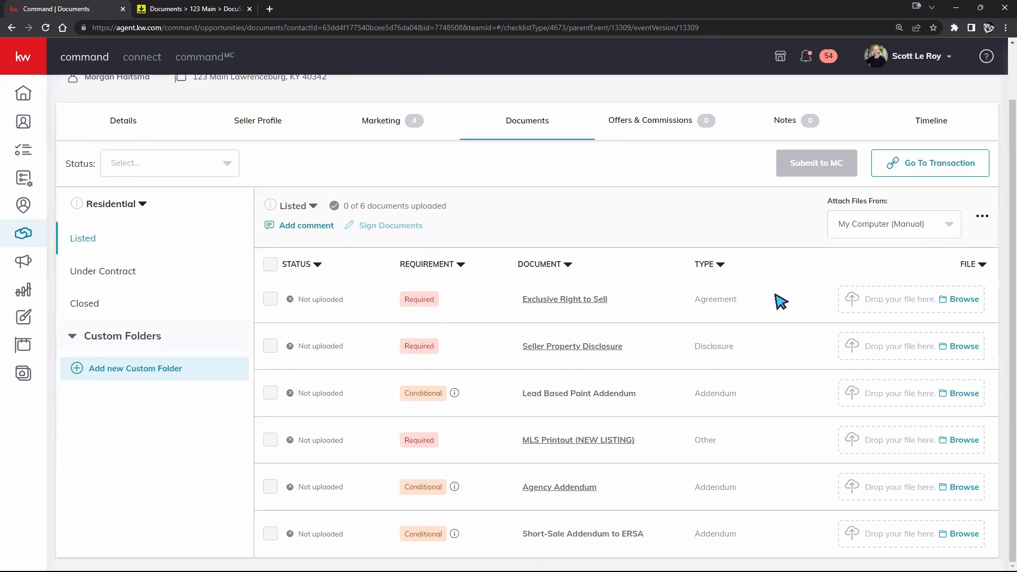
pyautogui.moveTo(741, 300); pyautogui.dragTo(703, 299)
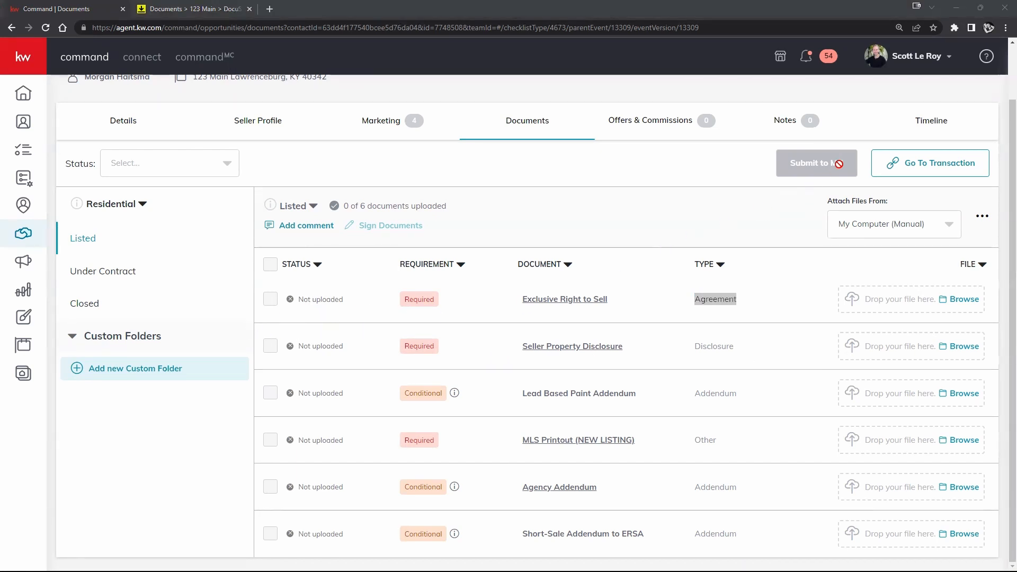
pyautogui.moveTo(744, 329); pyautogui.dragTo(895, 297)
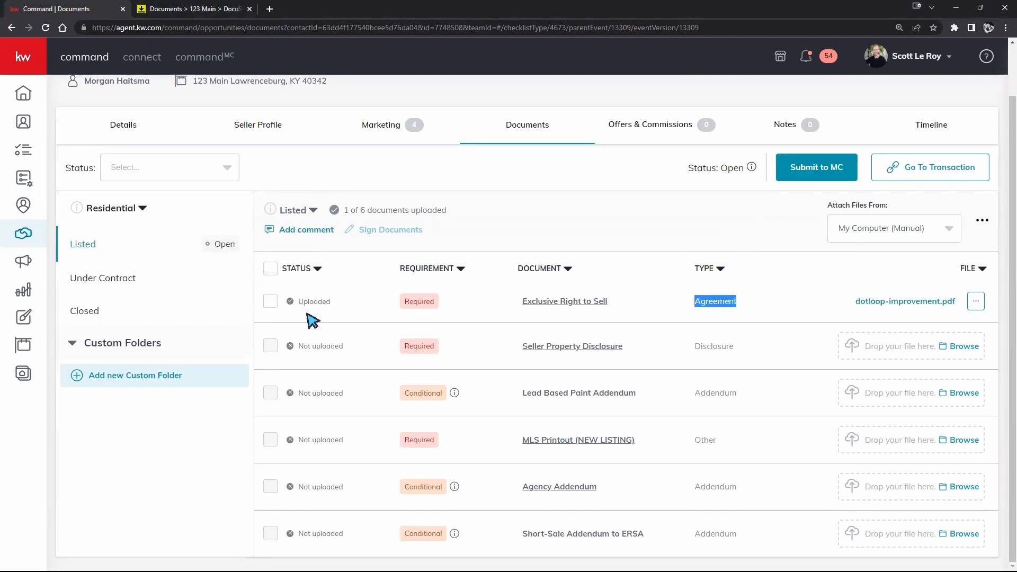
# - Set Attach Files From back to DocuSign
pyautogui.click(822, 172)
pyautogui.click(907, 233)
pyautogui.click(907, 281)
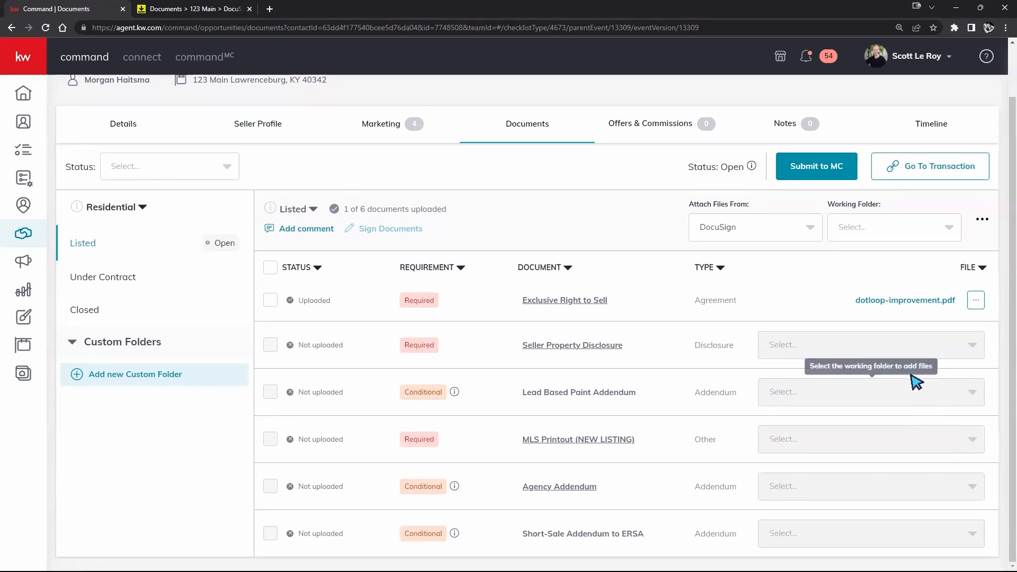
# - Choose Room Docs as the working folder and confirm the Seller Disclosure, Lead Paint and MLS file lists are empty
pyautogui.click(937, 239)
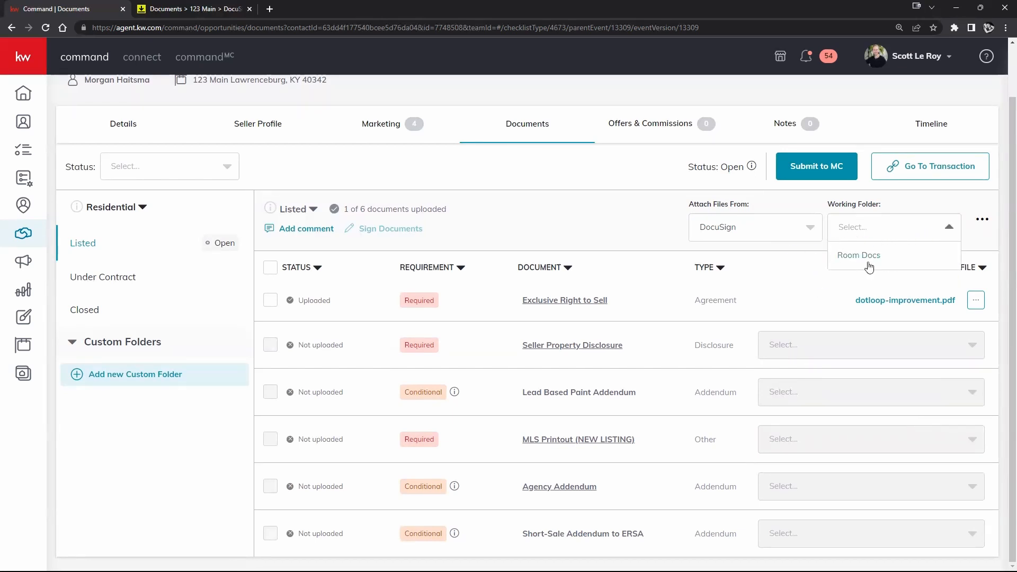
pyautogui.click(851, 256)
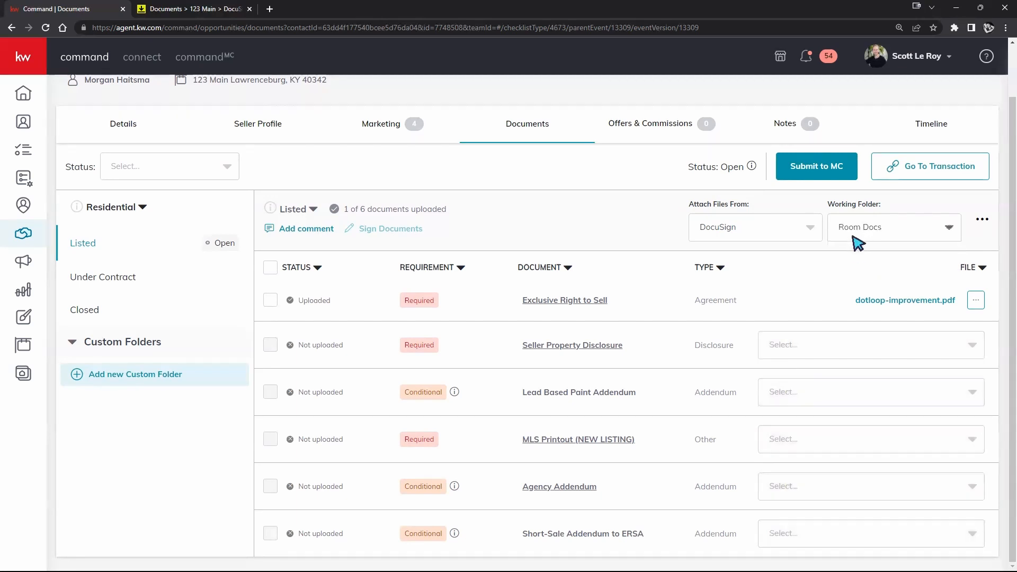
pyautogui.click(965, 346)
pyautogui.click(965, 346)
pyautogui.click(965, 392)
pyautogui.click(965, 392)
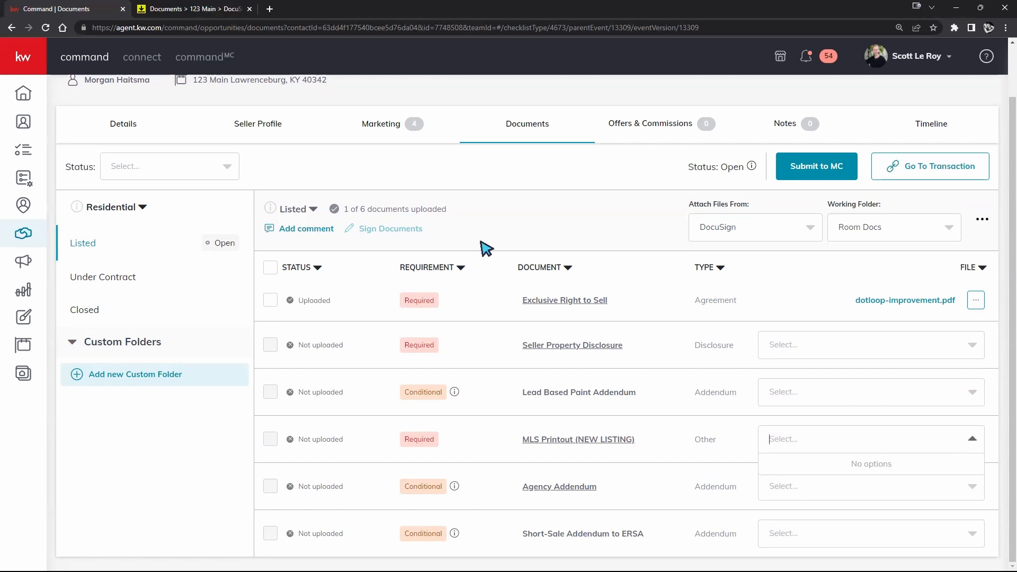
pyautogui.click(575, 209)
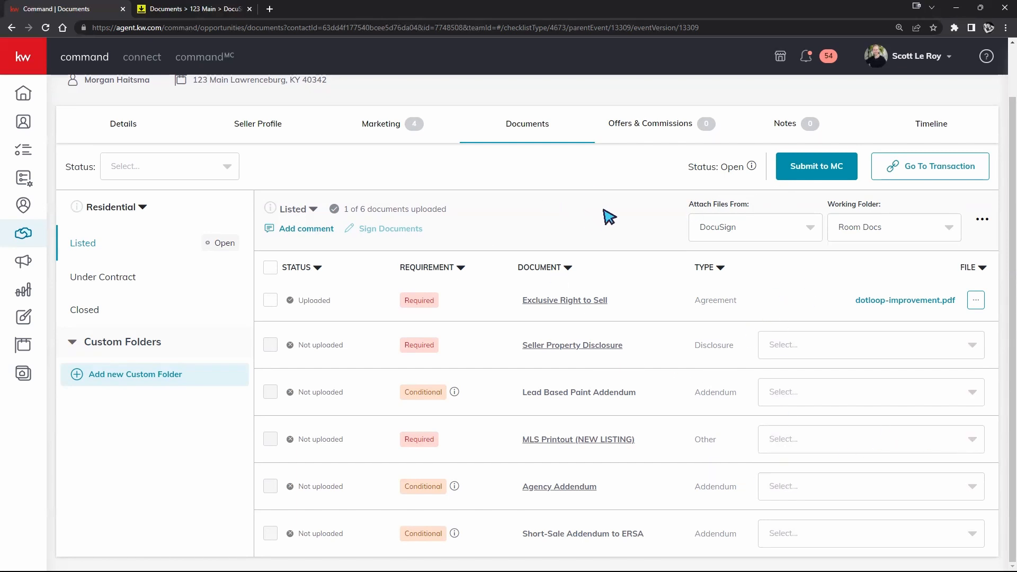